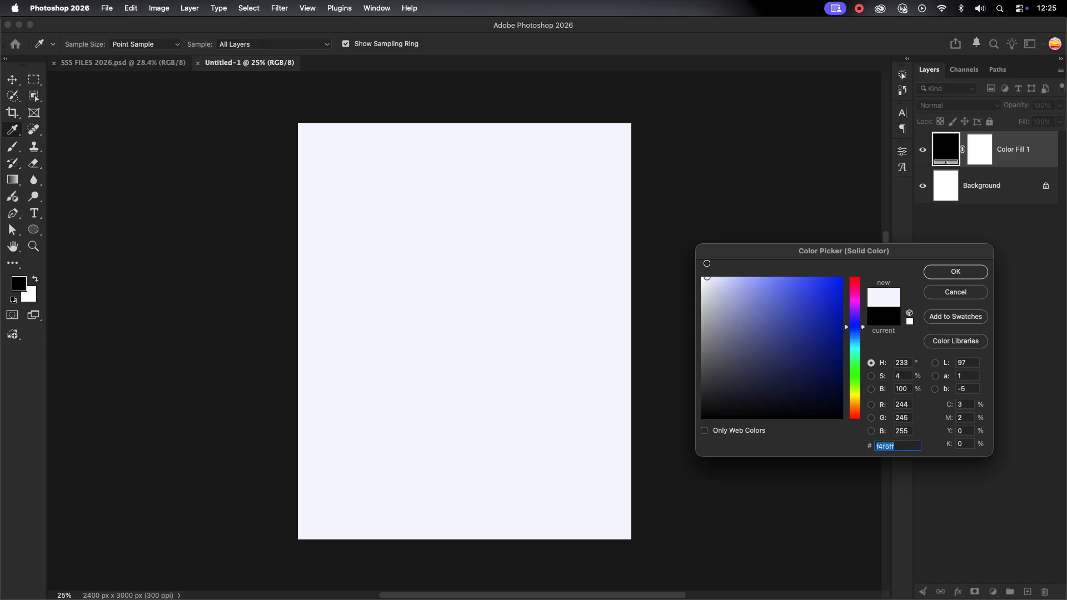
# Confirm the pale lavender background fill and bring in the PATTERNS layer, enlarged to cover the page
pyautogui.moveTo(707, 263); pyautogui.dragTo(711, 245)
pyautogui.click(955, 271)
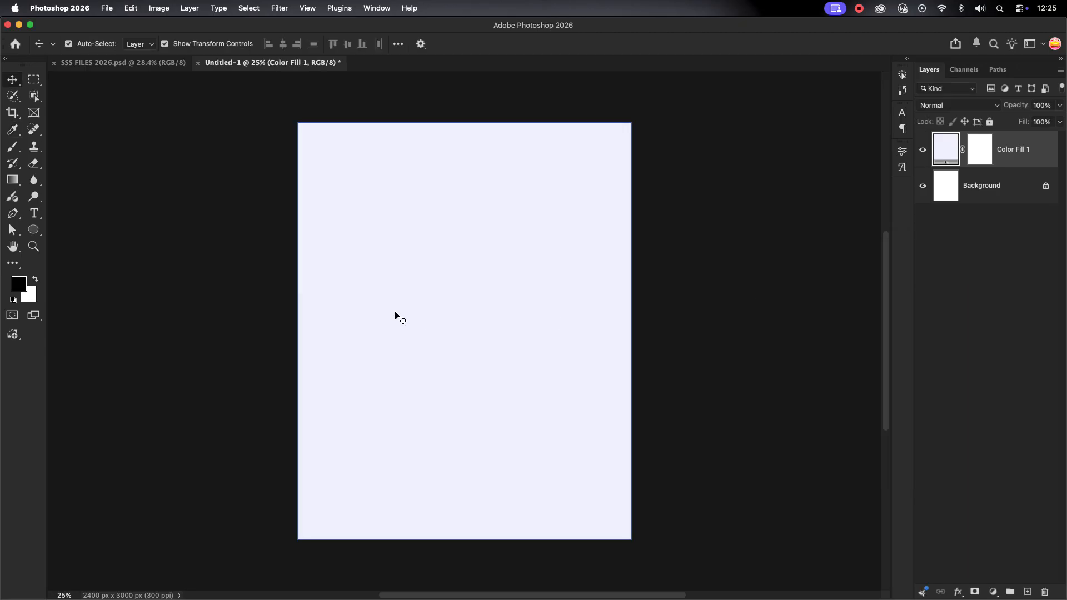
pyautogui.click(128, 63)
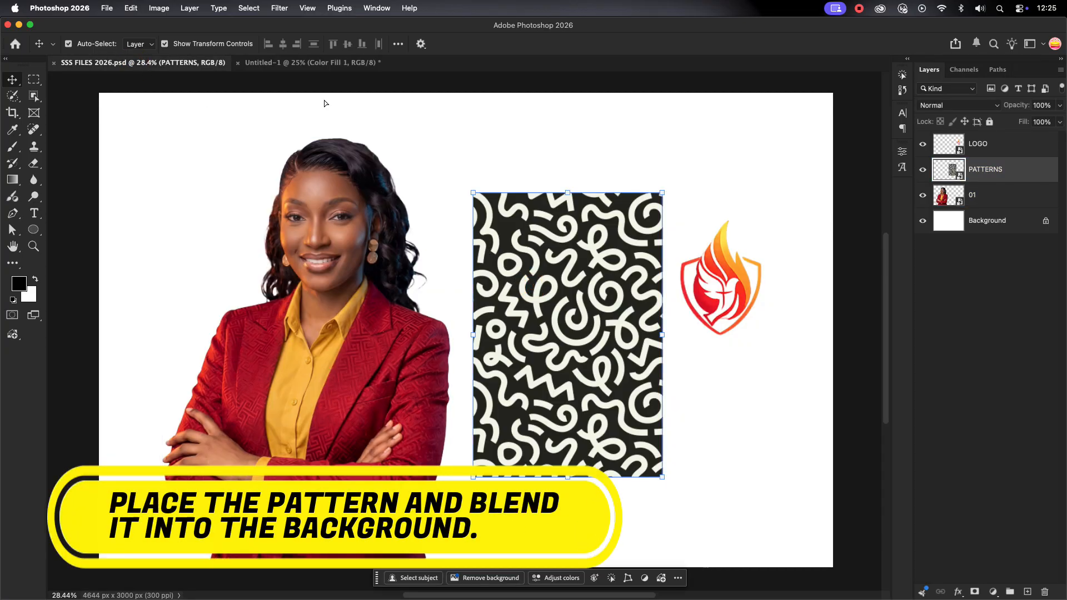
pyautogui.moveTo(530, 267); pyautogui.dragTo(455, 343)
pyautogui.moveTo(485, 271); pyautogui.dragTo(668, 369)
pyautogui.moveTo(556, 287); pyautogui.dragTo(539, 352)
# Centre the PATTERNS layer on the page using a whole-canvas selection
pyautogui.click(1011, 194)
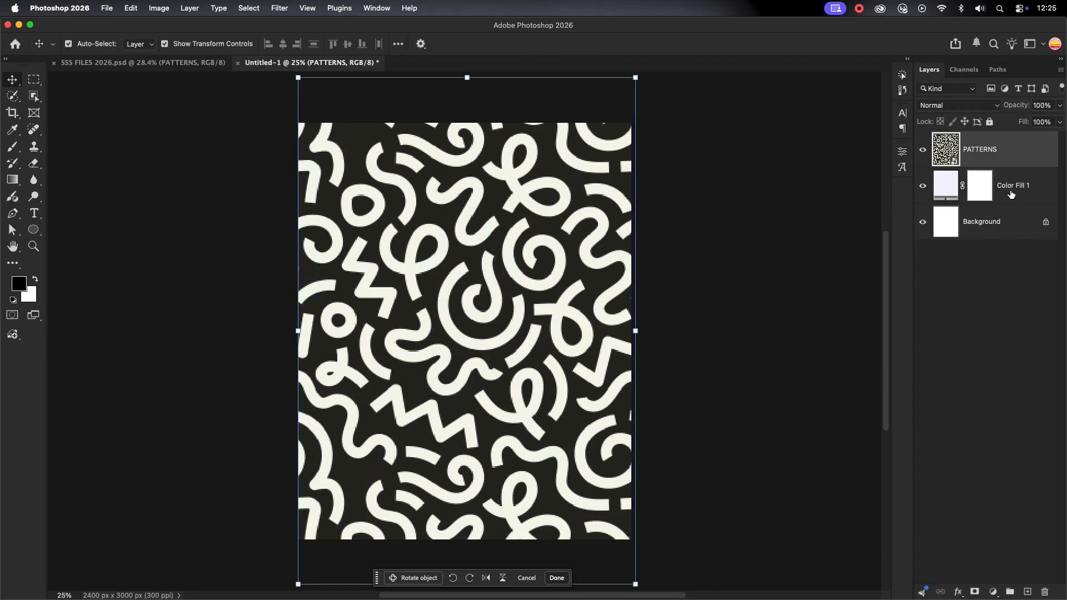
pyautogui.keyDown('shift'); pyautogui.click(1011, 150); pyautogui.keyUp('shift')
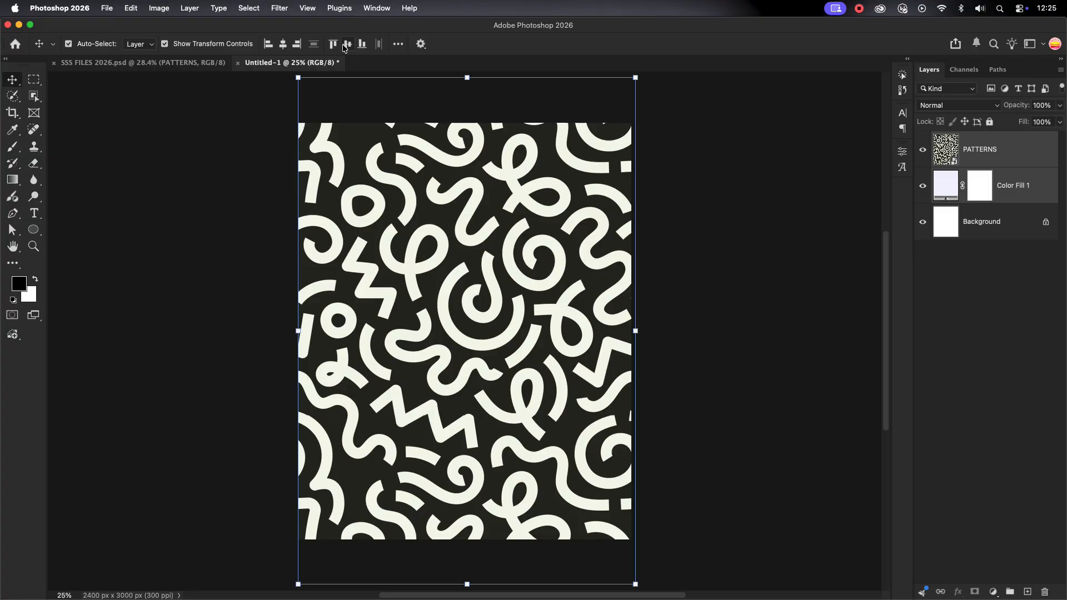
pyautogui.click(700, 282)
pyautogui.click(495, 290)
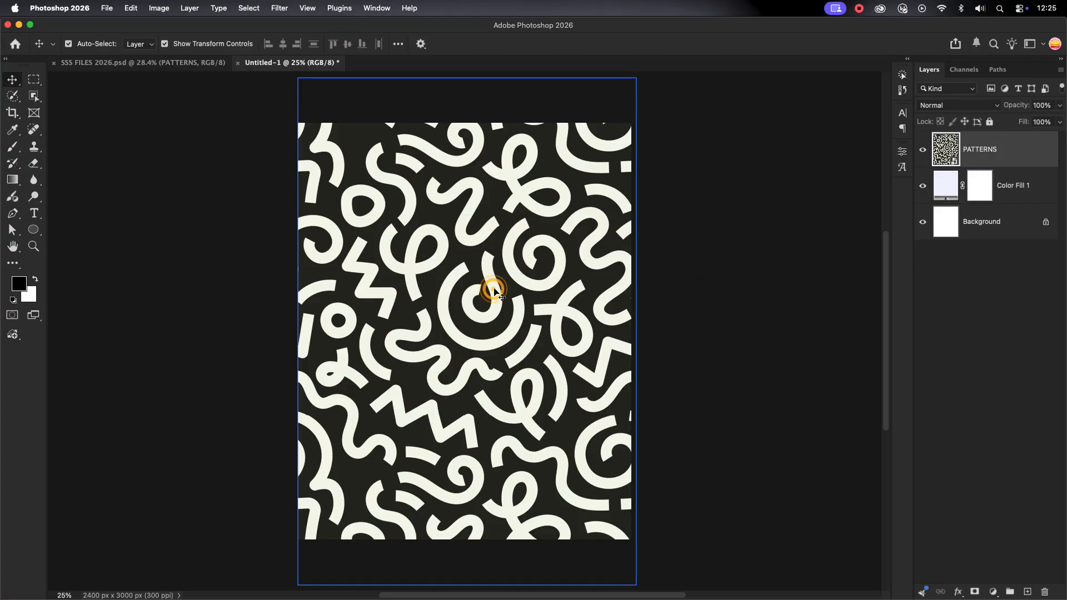
pyautogui.click(493, 288)
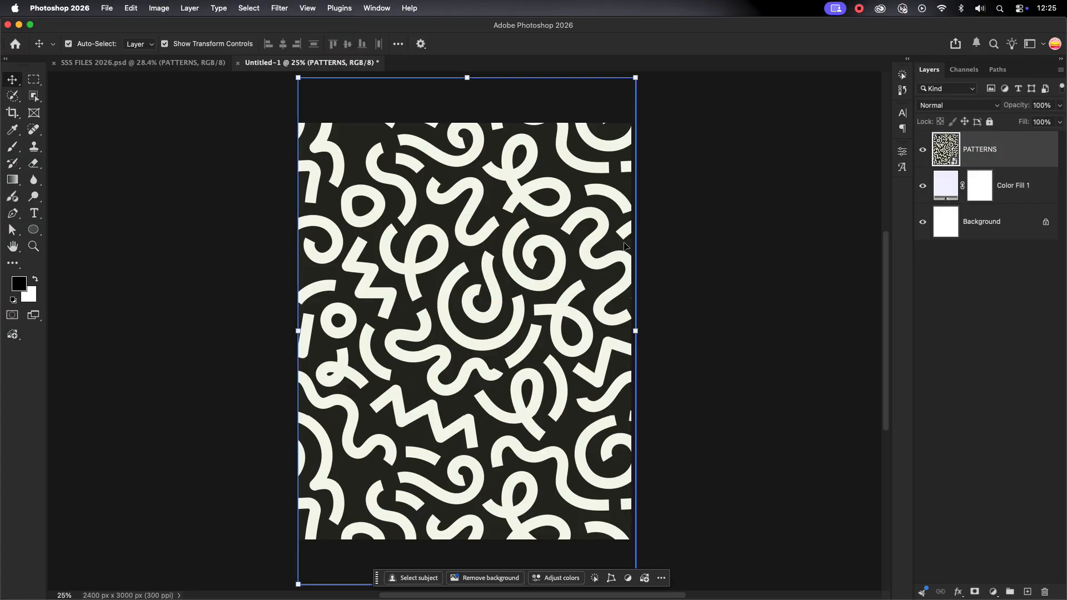
pyautogui.press('super+a')
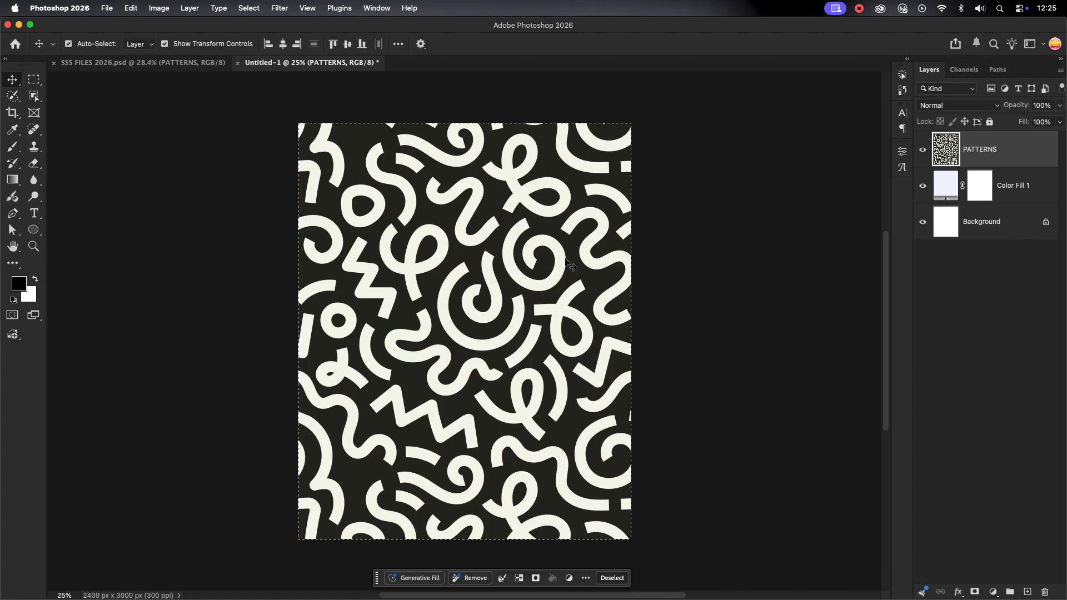
pyautogui.click(348, 43)
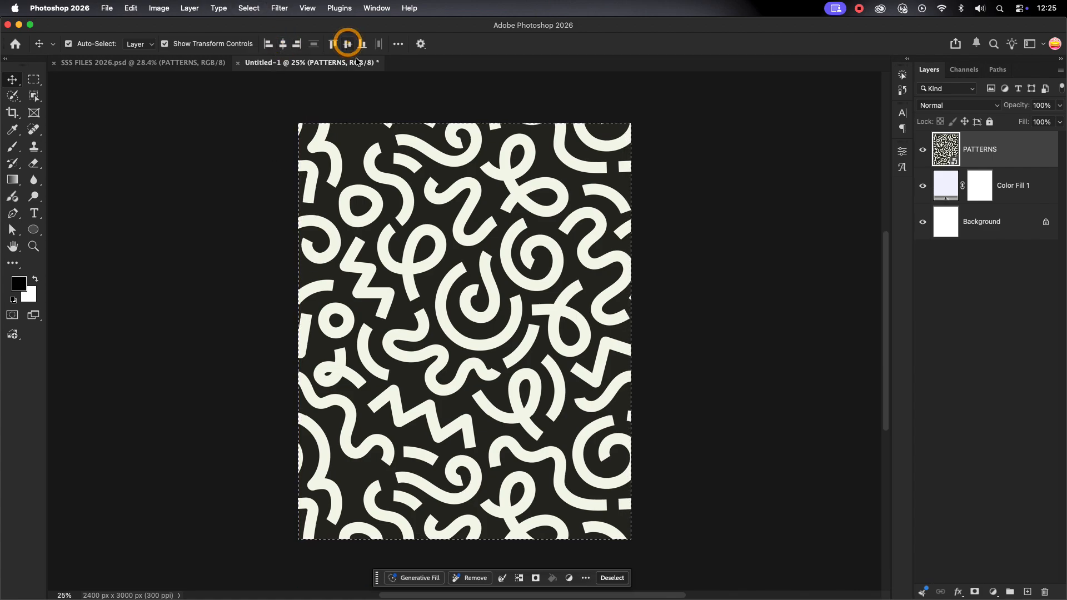
pyautogui.click(690, 290)
pyautogui.click(1027, 149)
pyautogui.press('super+d')
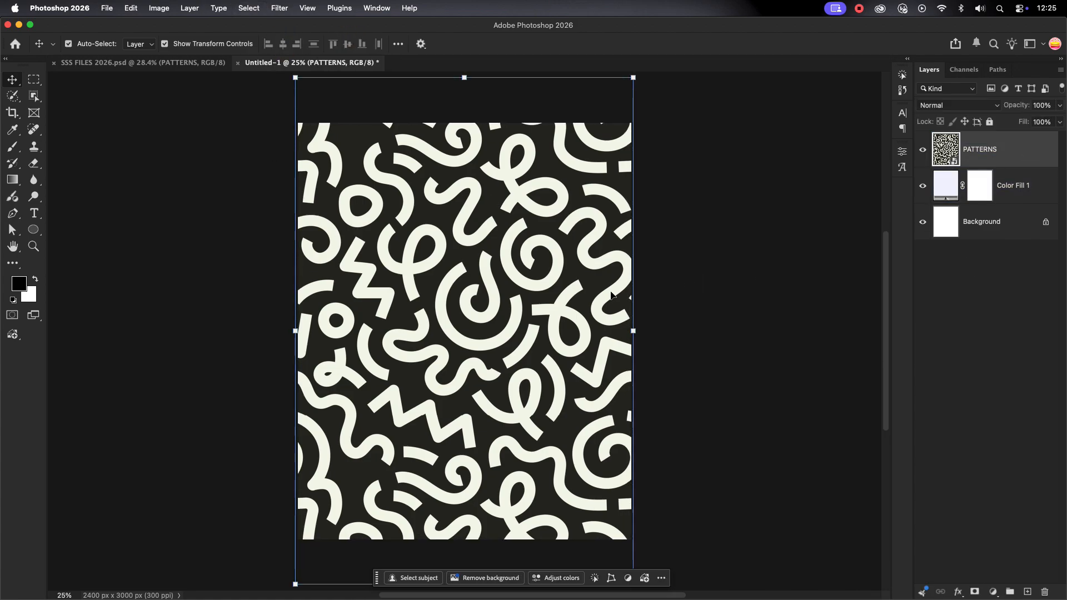
pyautogui.click(823, 267)
pyautogui.click(988, 150)
# Set the PATTERNS layer to Luminosity blend mode at 5% opacity
pyautogui.click(982, 110)
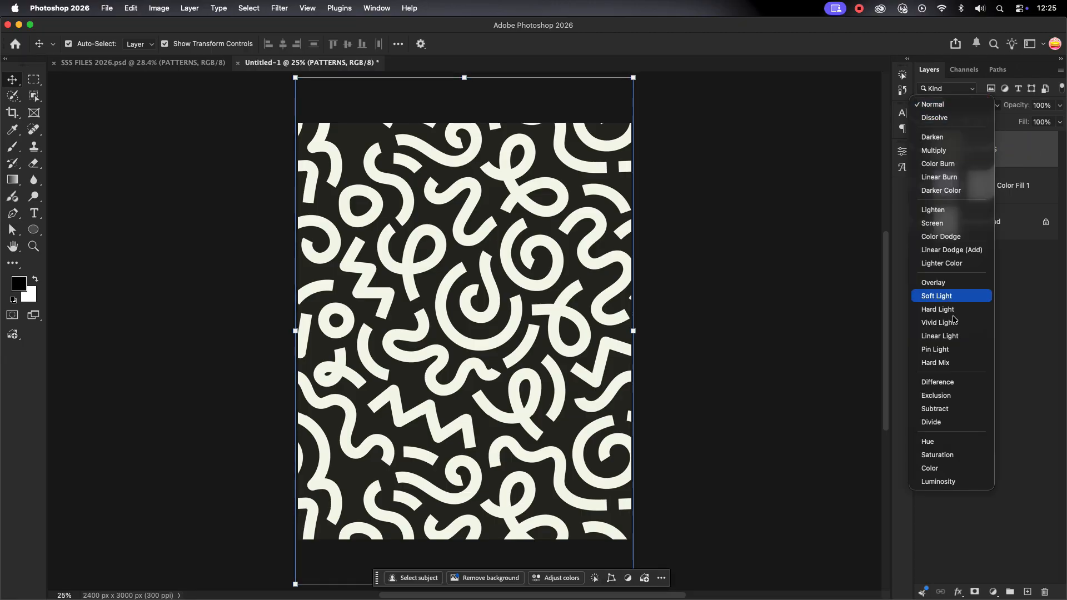
pyautogui.click(934, 481)
pyautogui.click(1056, 106)
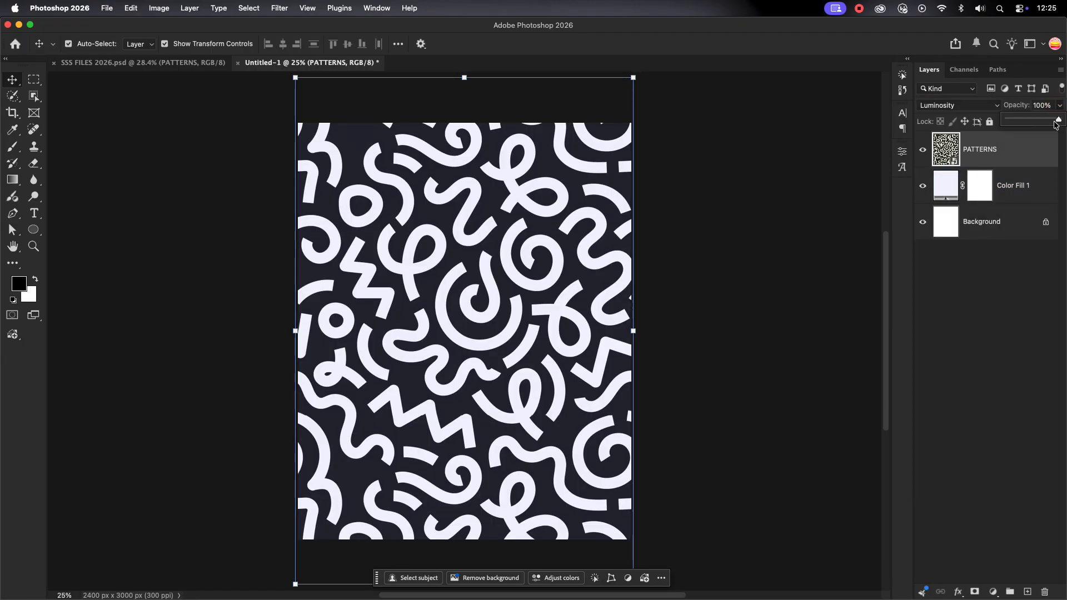
pyautogui.moveTo(1062, 119); pyautogui.dragTo(1010, 127)
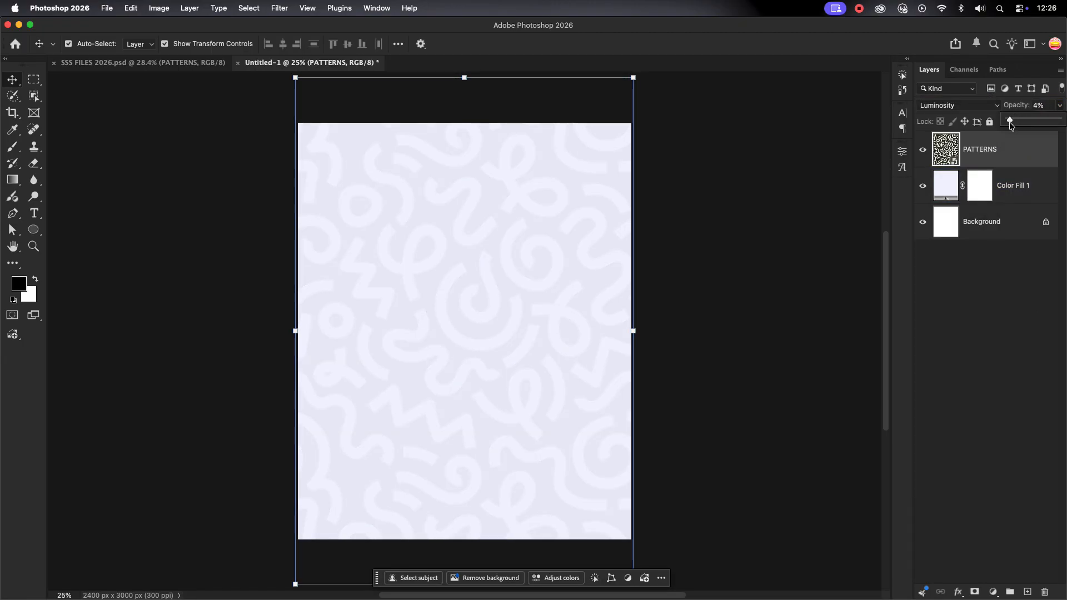
pyautogui.click(1031, 106)
pyautogui.write('5')
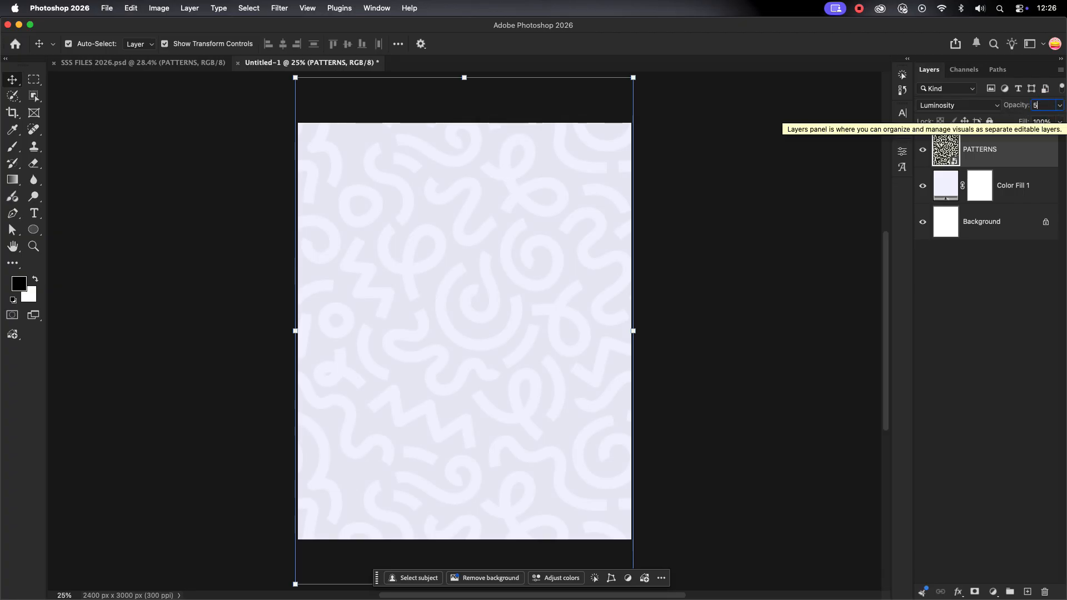
pyautogui.click(993, 317)
pyautogui.click(545, 295)
pyautogui.click(738, 274)
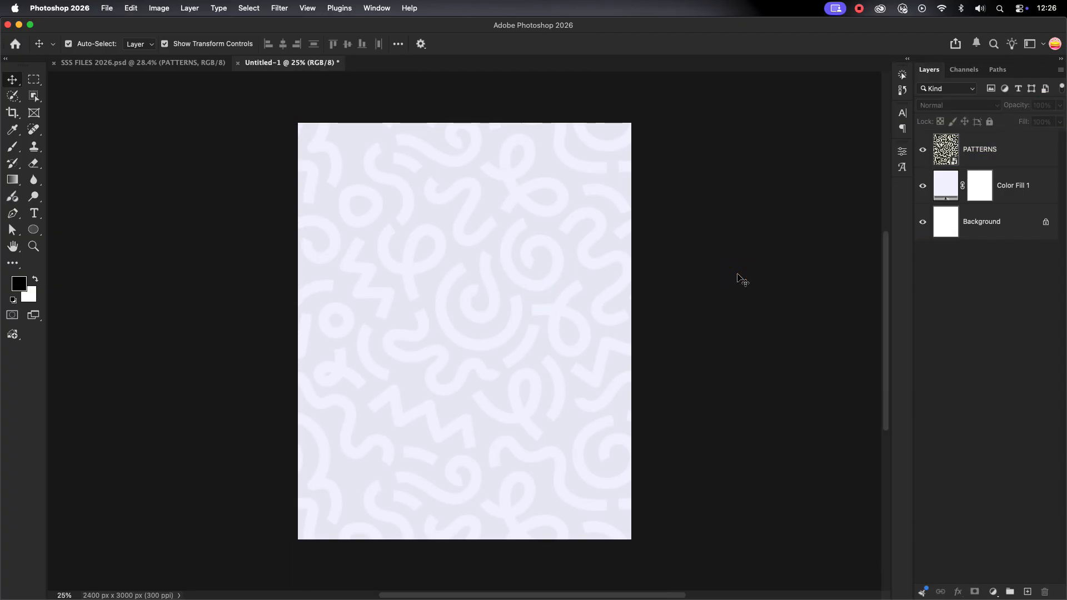
pyautogui.click(771, 234)
pyautogui.click(517, 281)
pyautogui.click(689, 279)
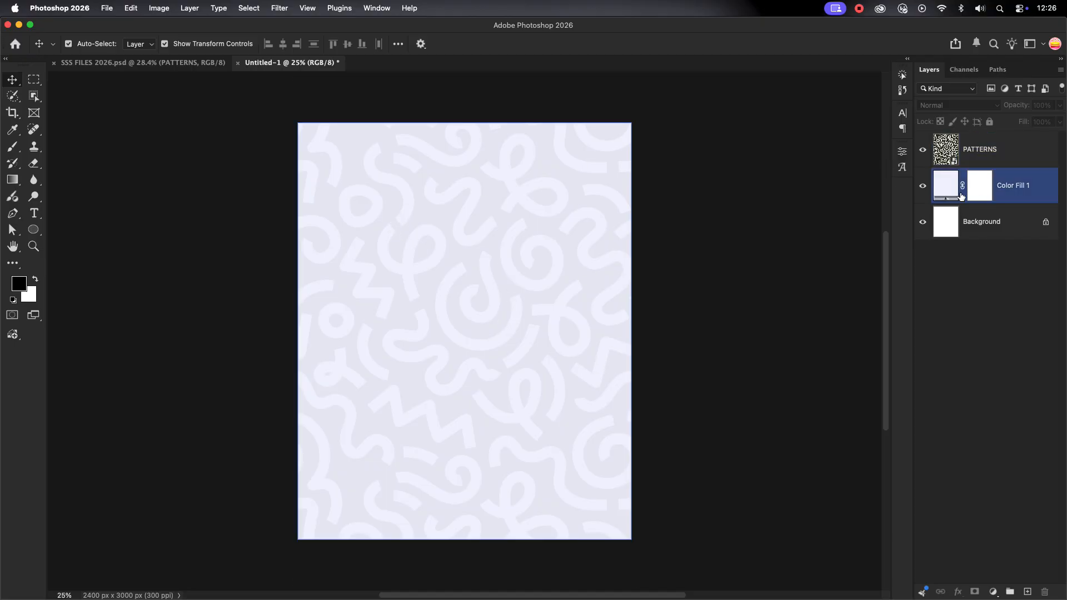
# Draw a large circle on the page with the Ellipse tool
pyautogui.click(35, 235)
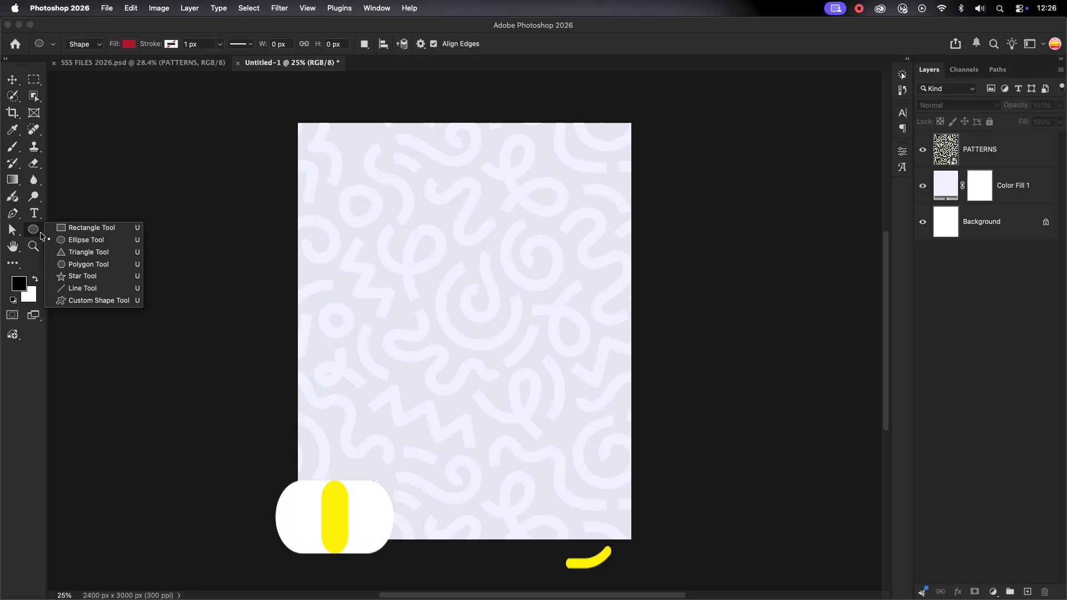
pyautogui.click(78, 235)
pyautogui.moveTo(352, 189); pyautogui.dragTo(692, 561)
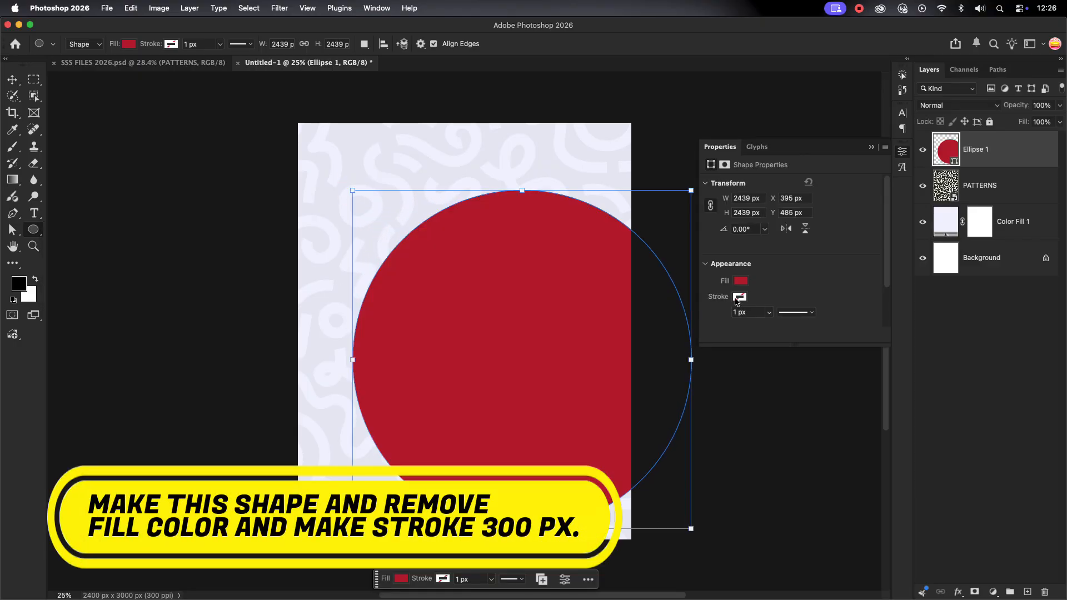
# Give the circle no fill and a 300 px yellow stroke, then move it up
pyautogui.click(741, 281)
pyautogui.click(722, 310)
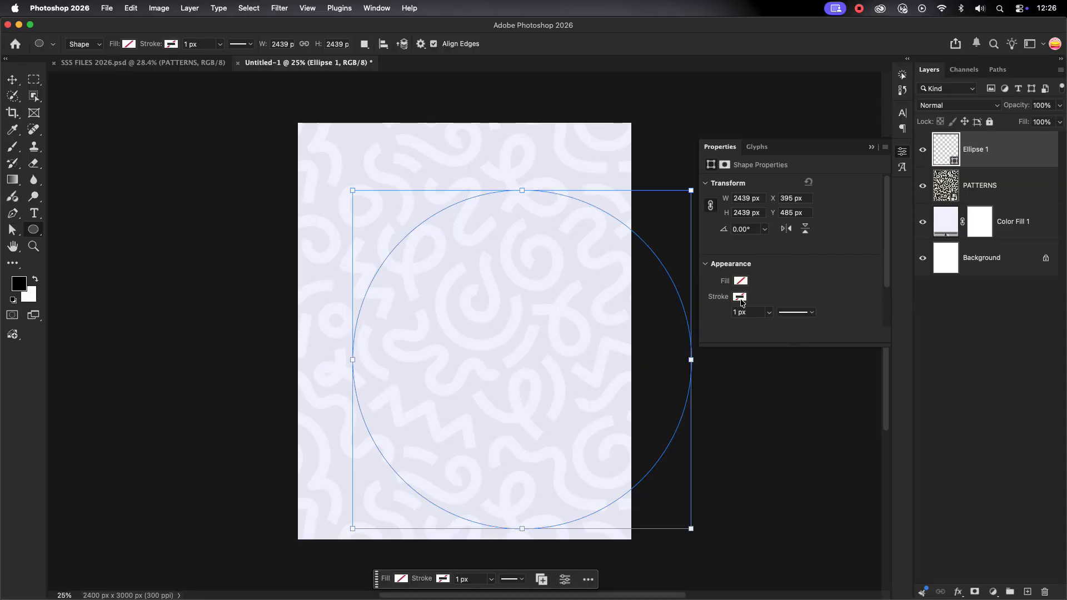
pyautogui.click(741, 298)
pyautogui.click(793, 359)
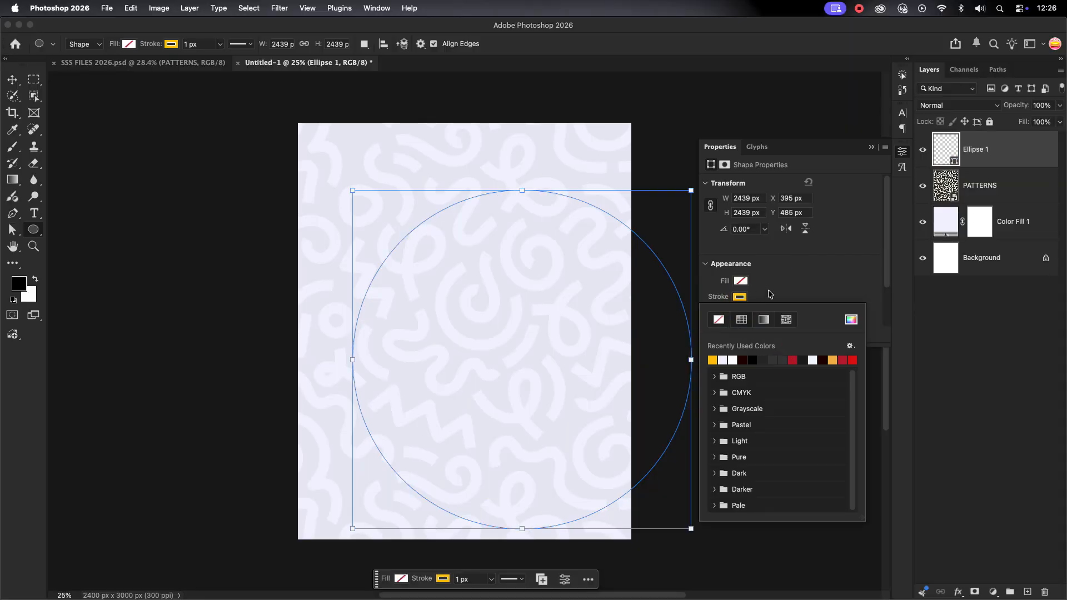
pyautogui.click(770, 294)
pyautogui.click(741, 298)
pyautogui.click(776, 283)
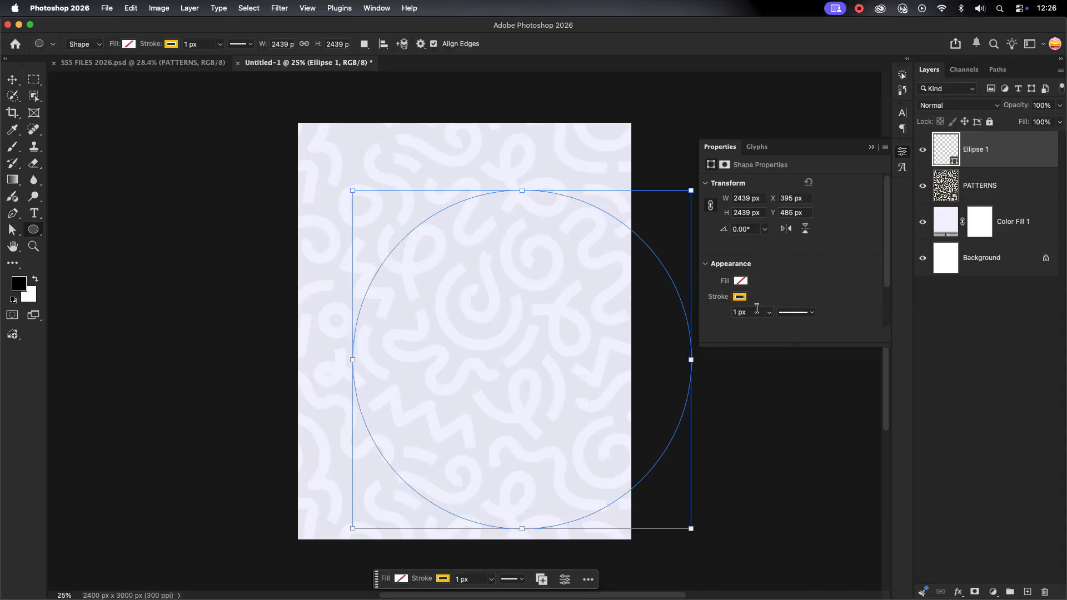
pyautogui.moveTo(756, 310); pyautogui.dragTo(694, 307)
pyautogui.write('300')
pyautogui.press('Return')
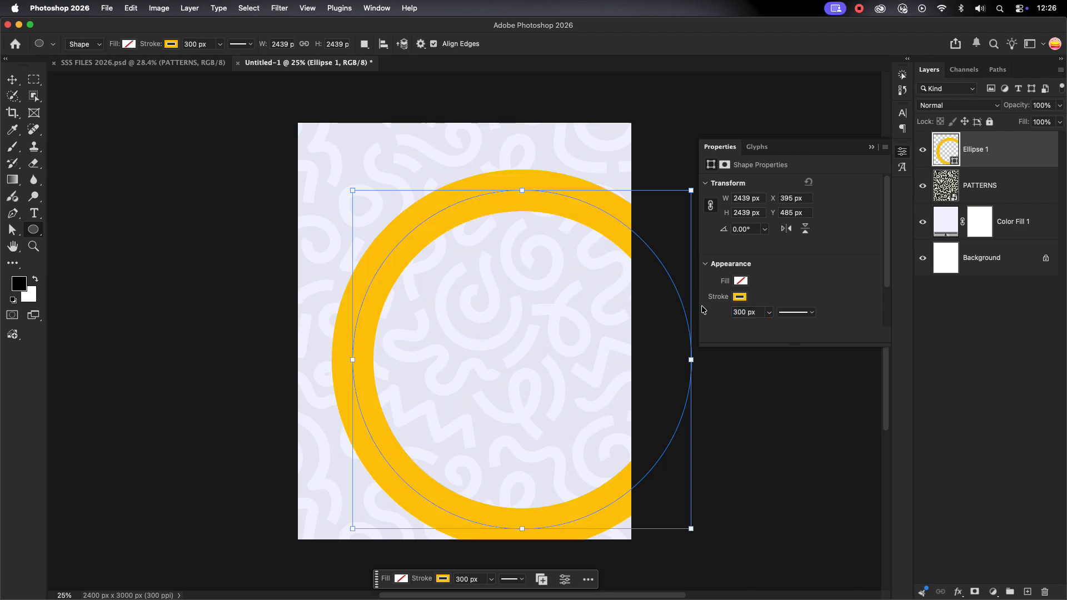
pyautogui.click(12, 81)
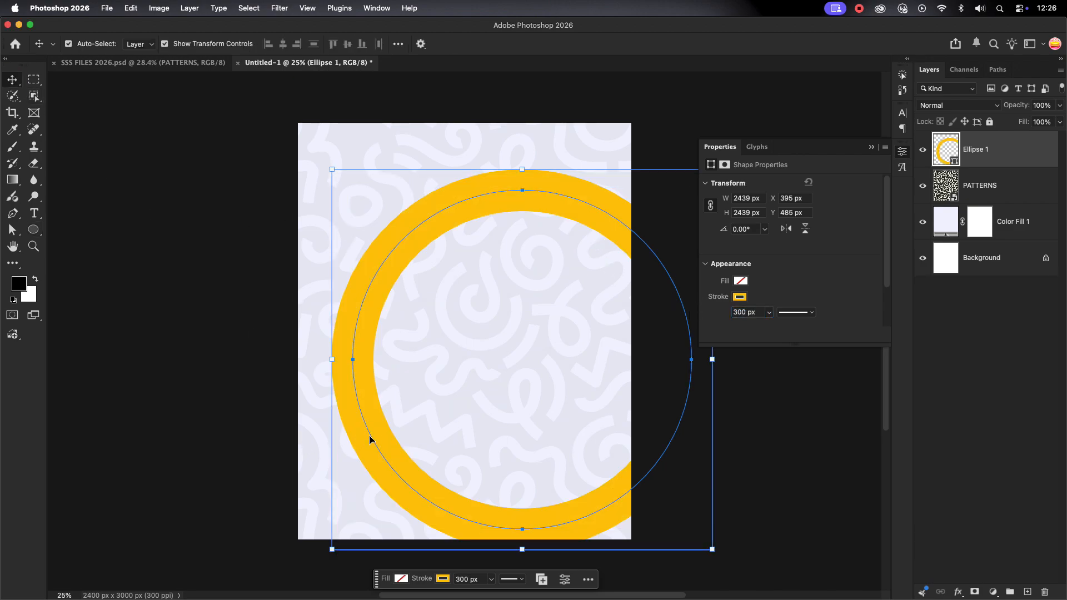
pyautogui.moveTo(372, 441); pyautogui.dragTo(372, 282)
# Duplicate the yellow ring and move the copy down to the bottom of the page
pyautogui.click(202, 382)
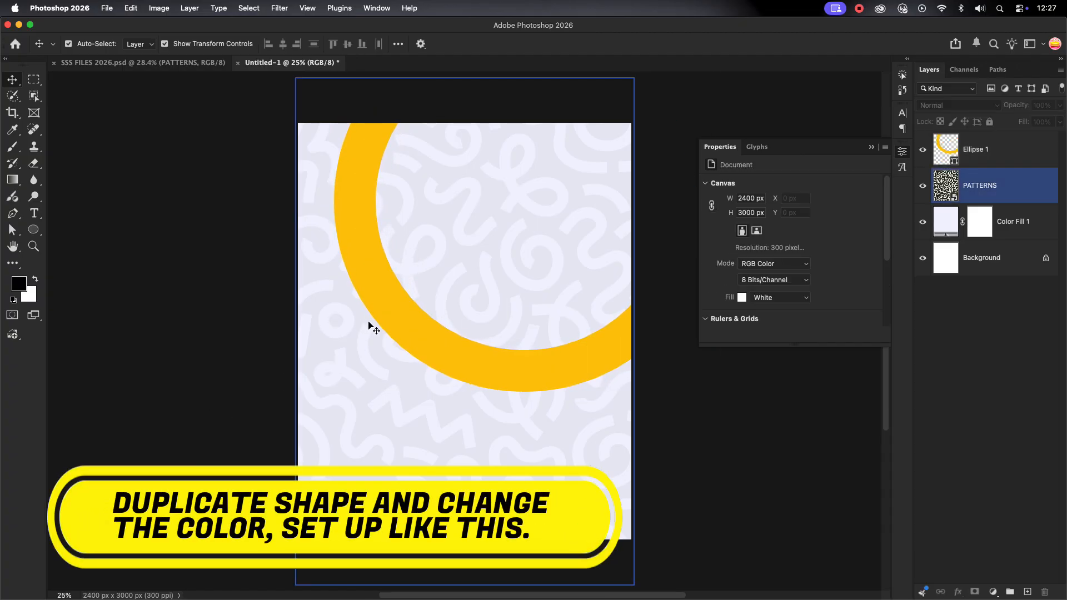
pyautogui.click(414, 314)
pyautogui.click(1002, 149)
pyautogui.press('super+j')
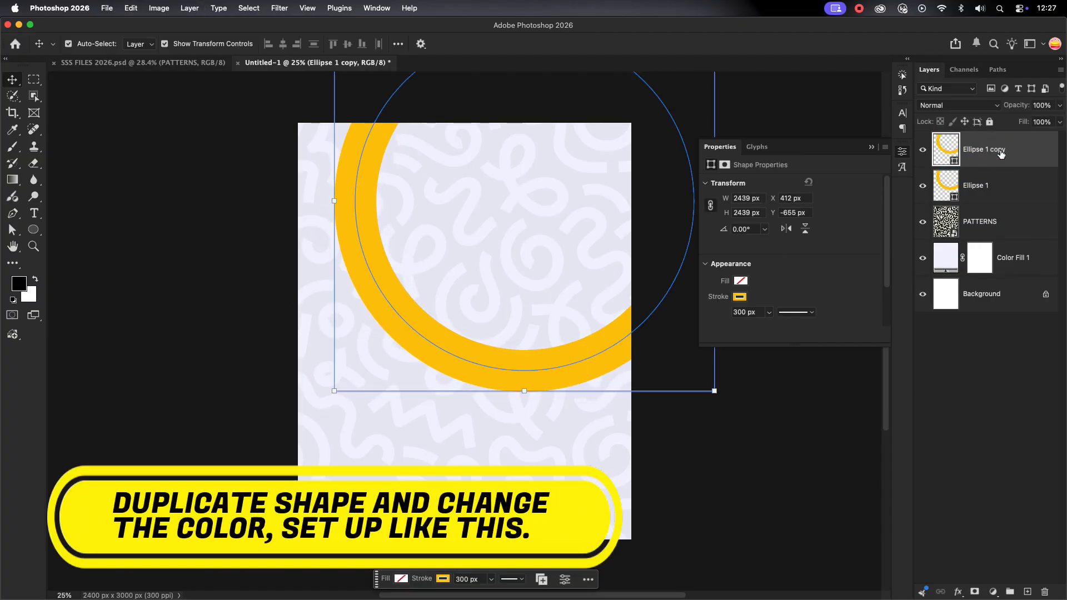
pyautogui.moveTo(440, 350); pyautogui.dragTo(348, 529)
pyautogui.moveTo(554, 245)
pyautogui.mouseDown()
pyautogui.moveTo(485, 418)
pyautogui.moveTo(524, 438)
pyautogui.mouseUp()
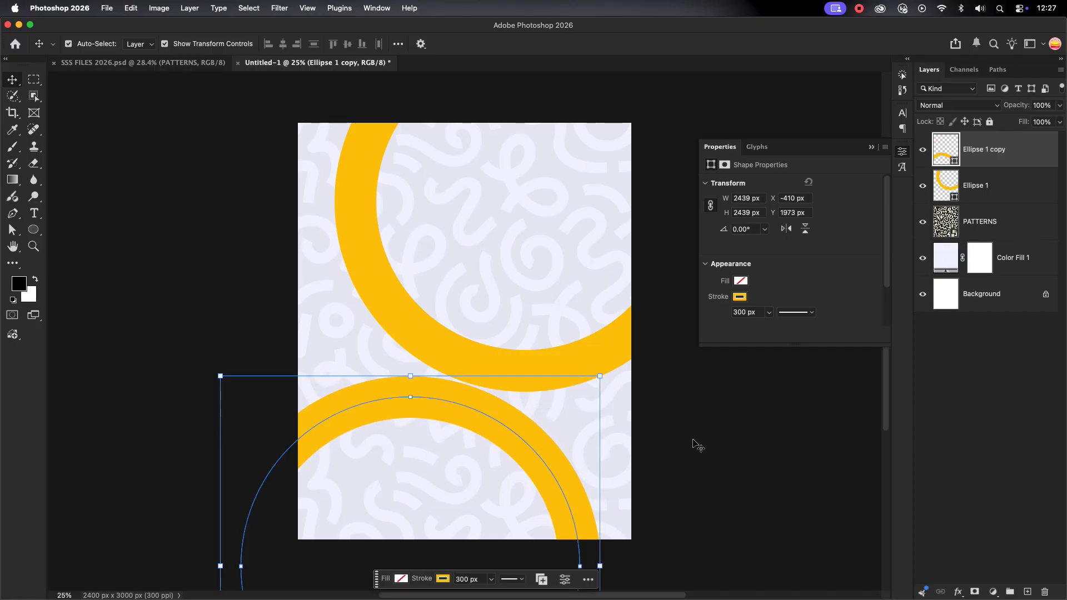
# Change the copied ring's stroke to a near-black dark maroon
pyautogui.click(740, 298)
pyautogui.click(743, 360)
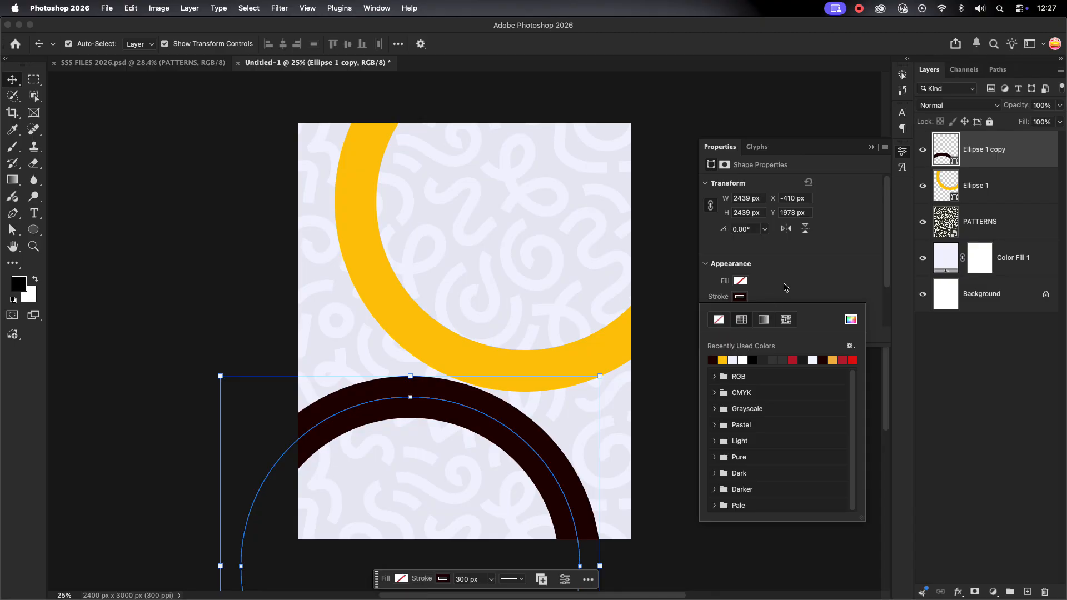
pyautogui.click(786, 288)
pyautogui.click(741, 297)
pyautogui.click(851, 319)
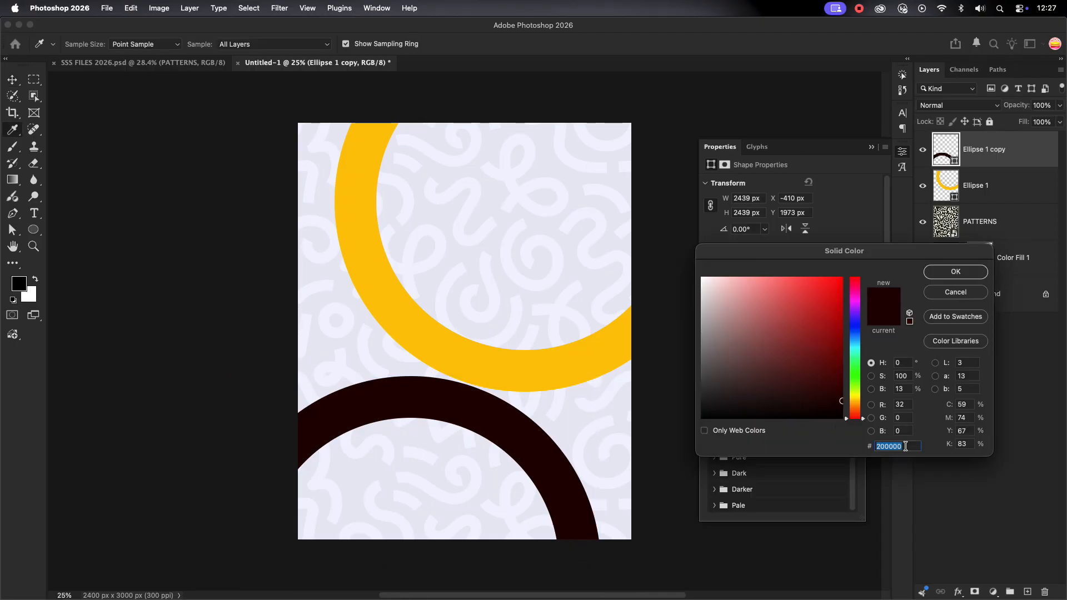
pyautogui.click(955, 272)
# Reconfirm the yellow ring's stroke colour on the Ellipse 1 layer
pyautogui.click(976, 186)
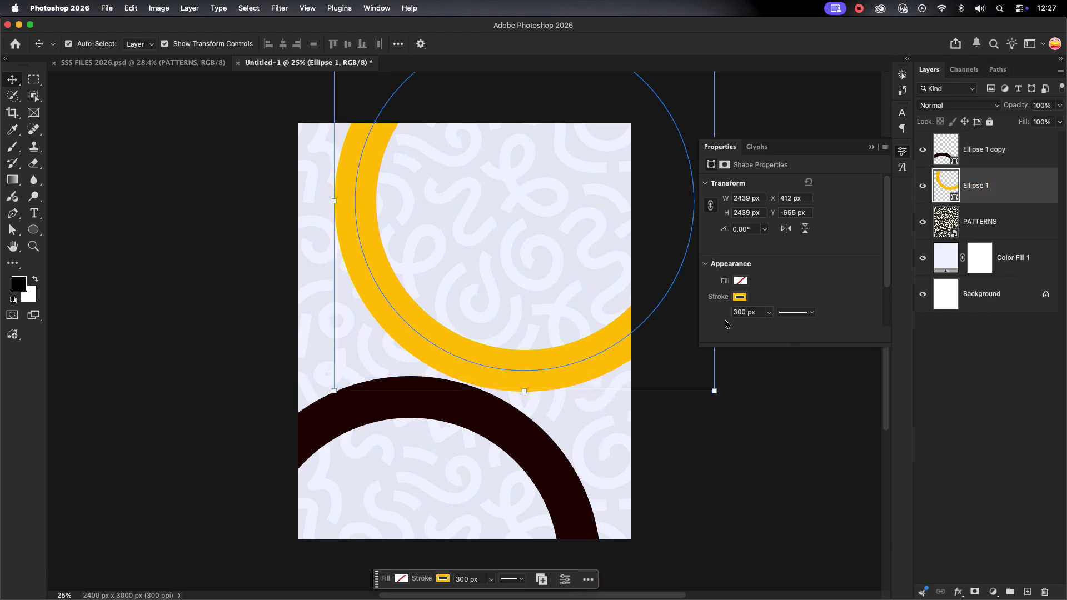
pyautogui.click(739, 297)
pyautogui.click(851, 320)
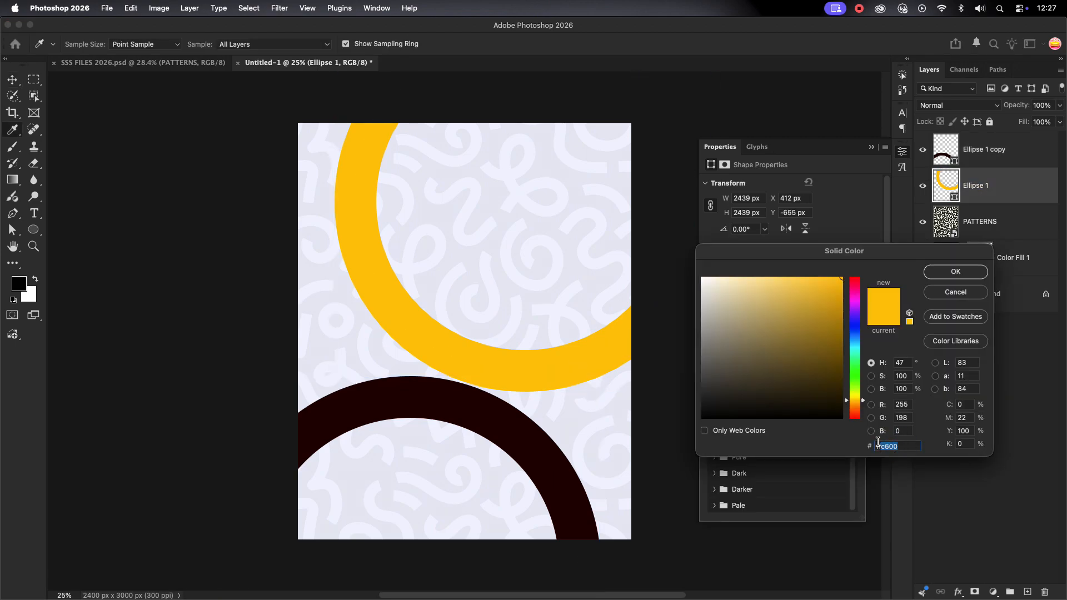
pyautogui.click(965, 272)
pyautogui.click(135, 293)
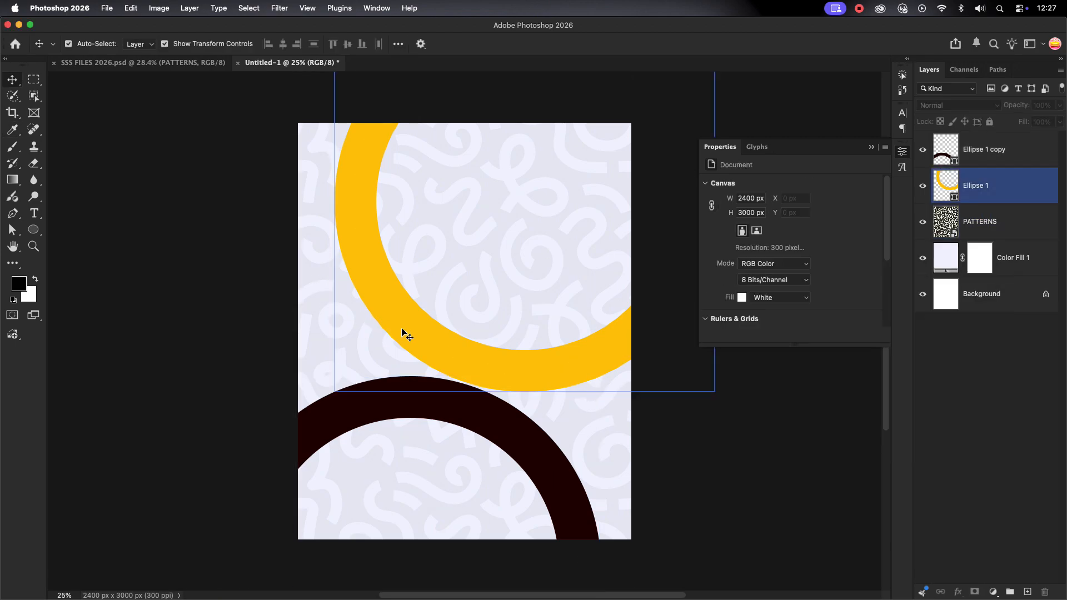
# Shift the yellow ring and the dark ring slightly up and to the right
pyautogui.moveTo(412, 315); pyautogui.dragTo(420, 301)
pyautogui.moveTo(395, 404); pyautogui.dragTo(402, 388)
pyautogui.click(621, 343)
pyautogui.click(1020, 151)
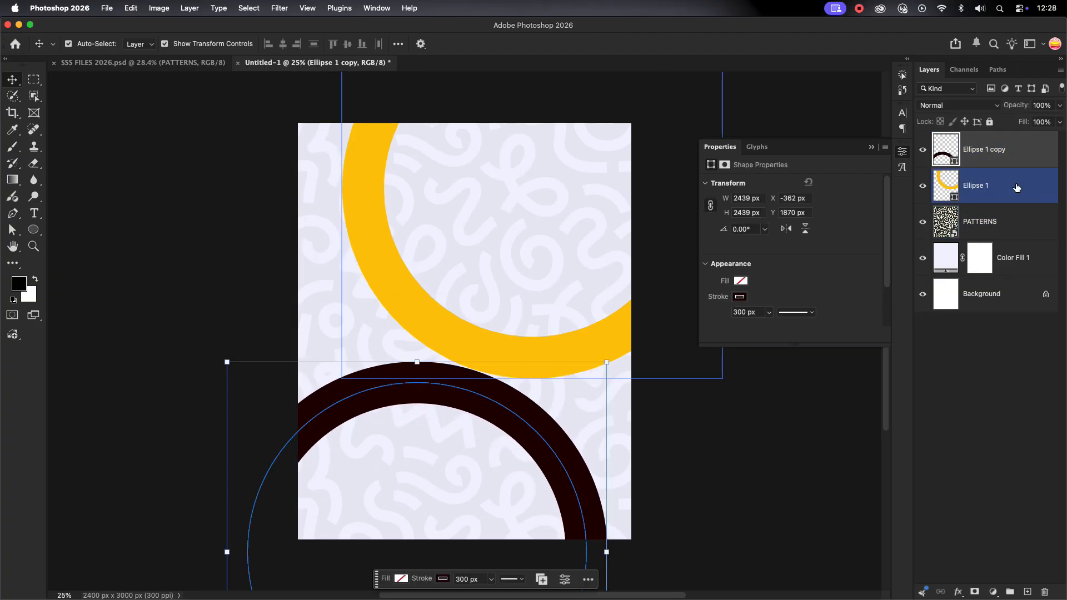
pyautogui.click(994, 591)
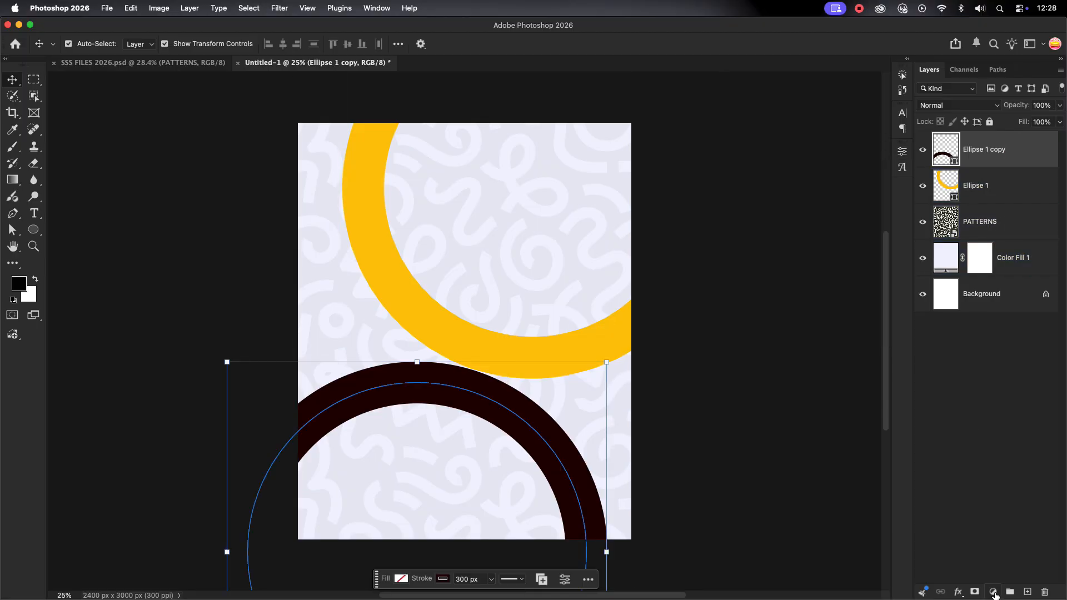
# Add a Grain adjustment layer with the amount at about +27
pyautogui.click(1000, 345)
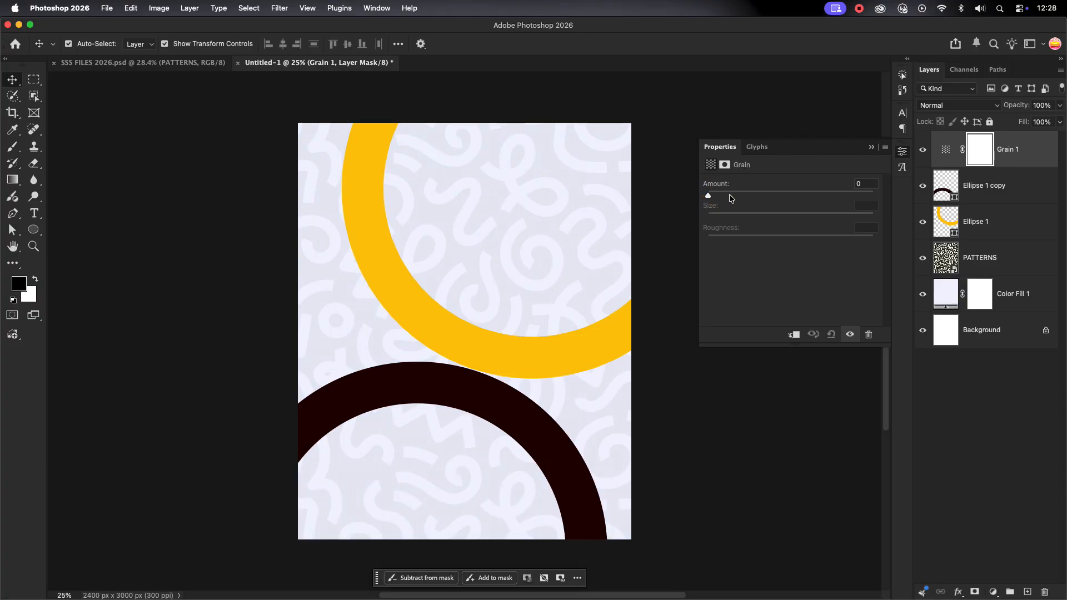
pyautogui.moveTo(731, 195); pyautogui.dragTo(753, 195)
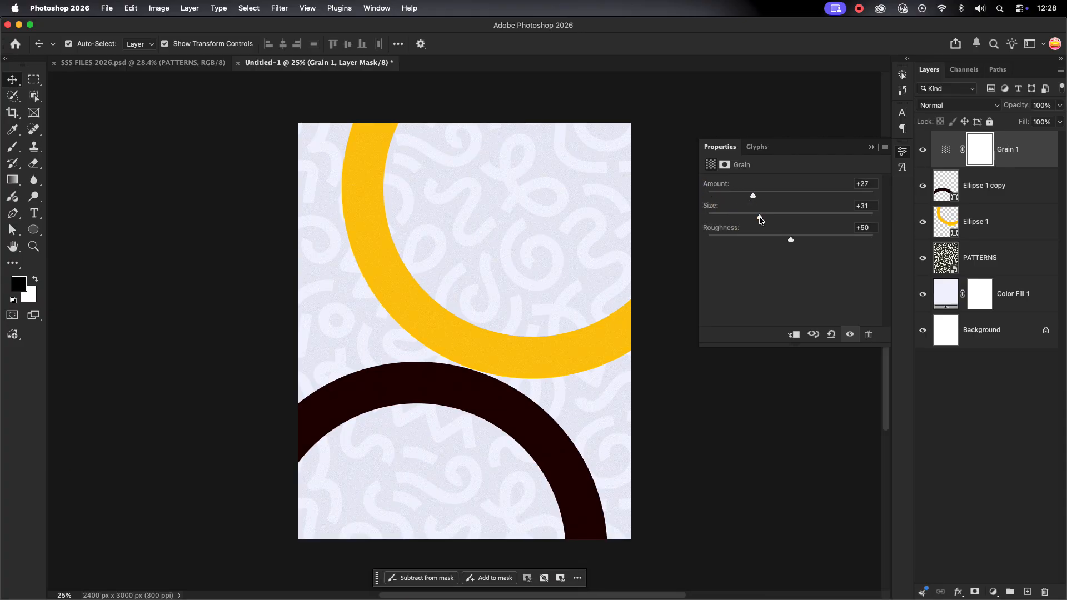
pyautogui.click(990, 257)
pyautogui.click(1048, 105)
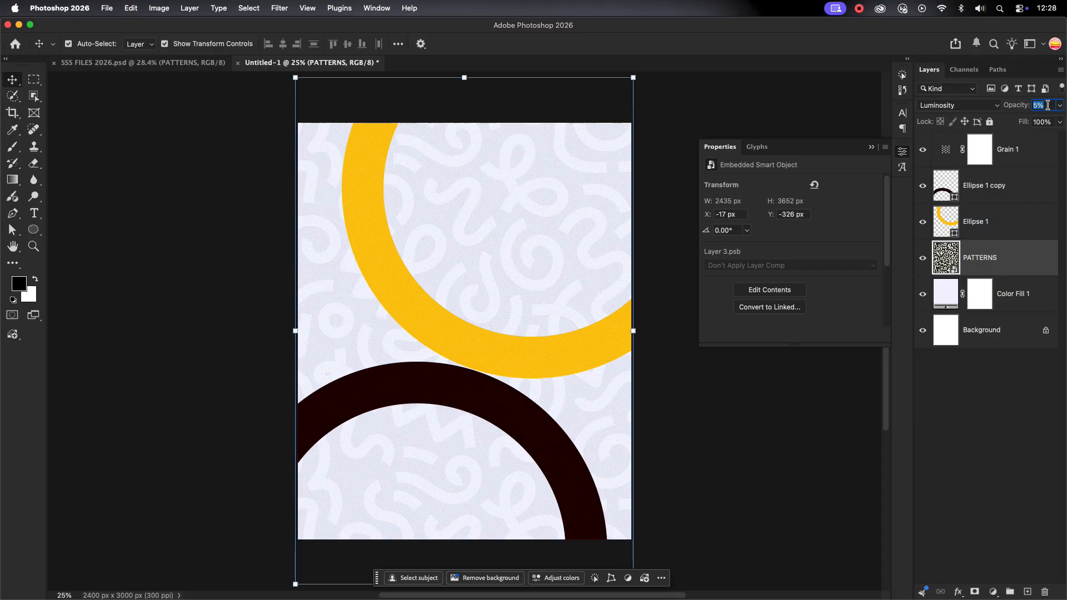
pyautogui.click(1007, 383)
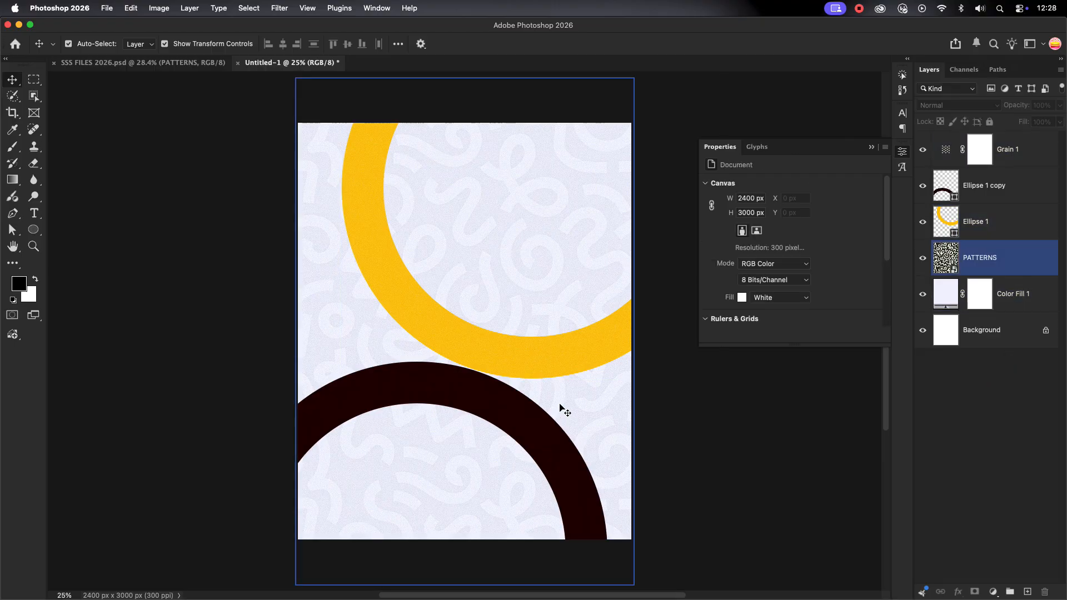
# Select Grain 1 through Color Fill 1 and group them into a group named BG
pyautogui.click(872, 147)
pyautogui.click(1024, 155)
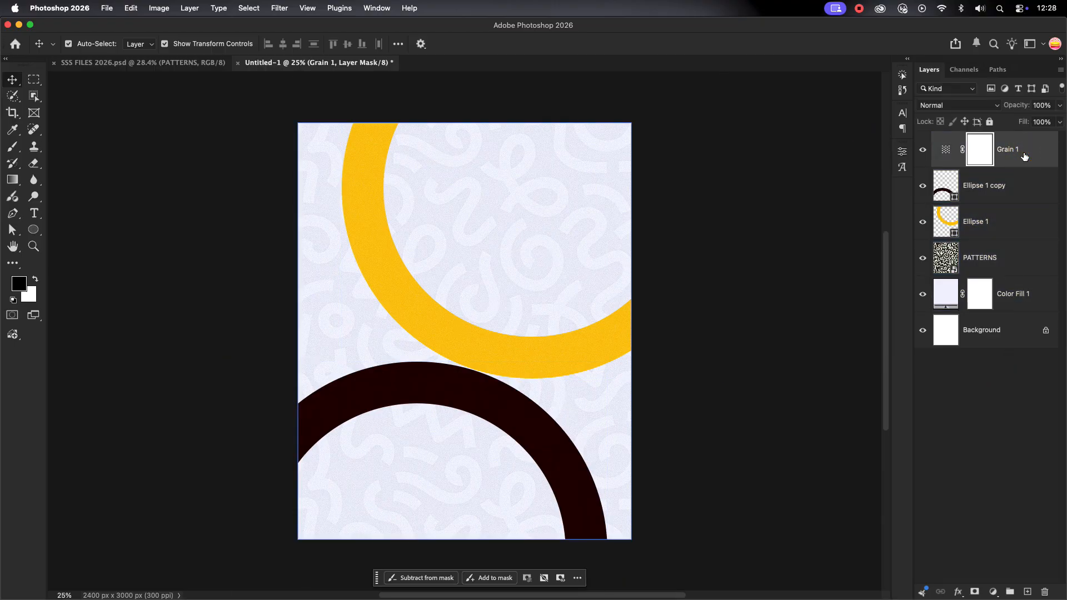
pyautogui.click(1020, 155)
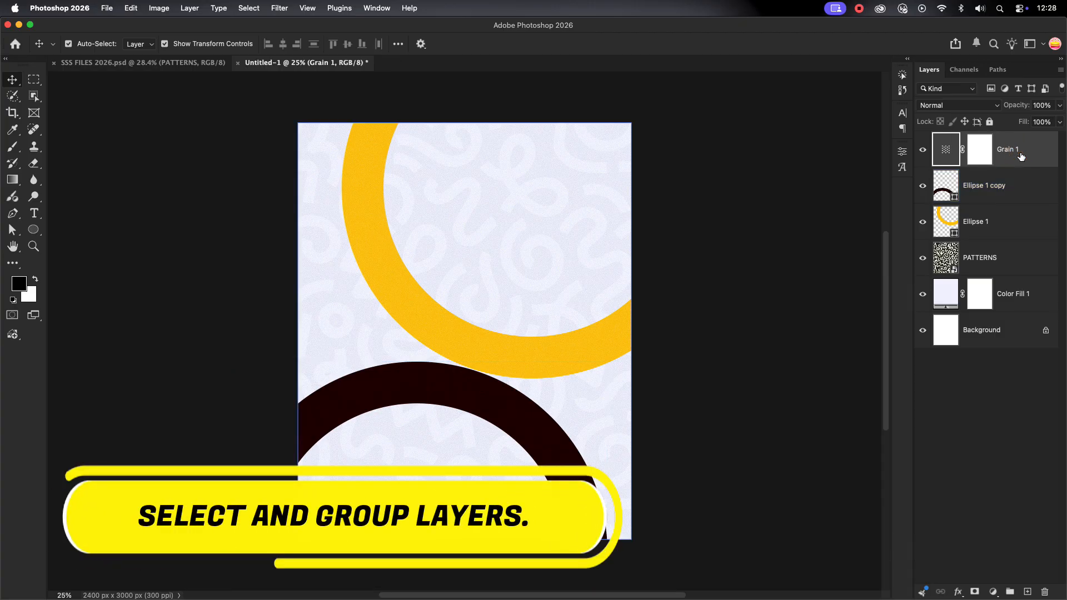
pyautogui.keyDown('shift'); pyautogui.click(1001, 298); pyautogui.keyUp('shift')
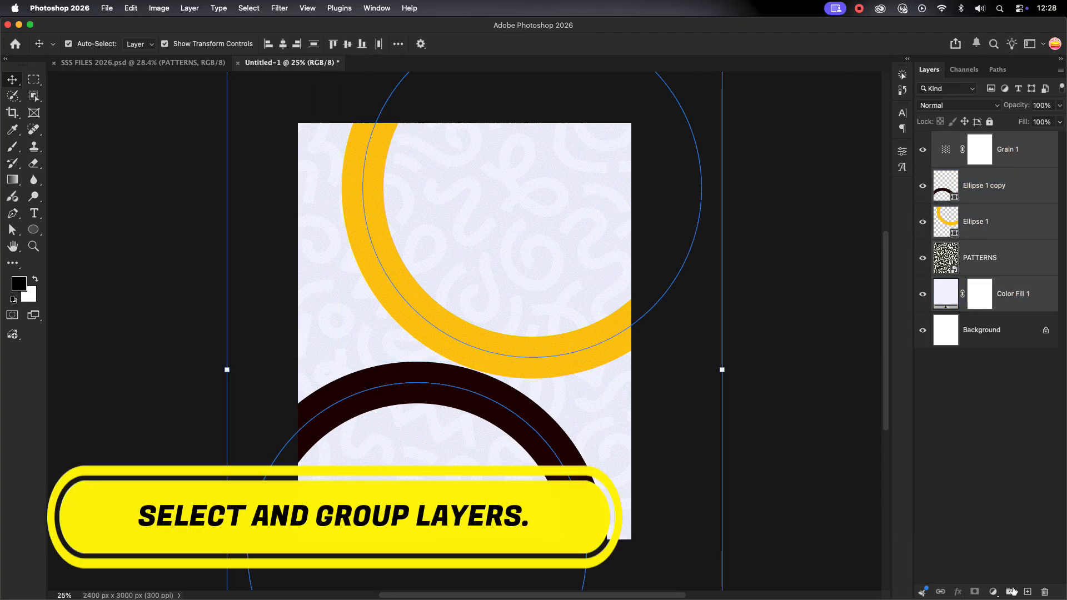
pyautogui.click(1008, 591)
pyautogui.doubleClick(964, 139)
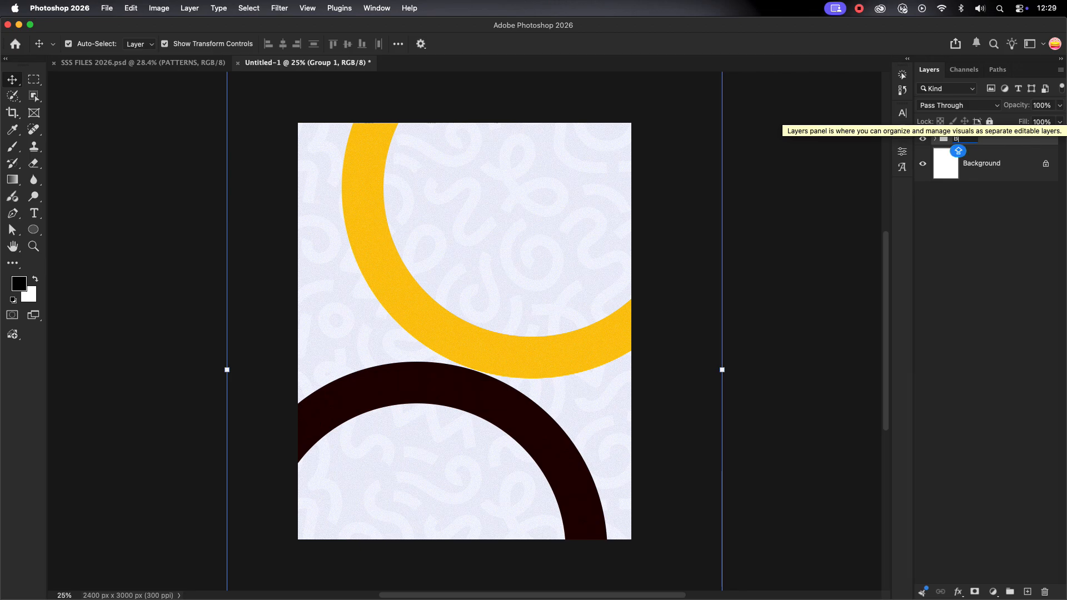
pyautogui.press('Return')
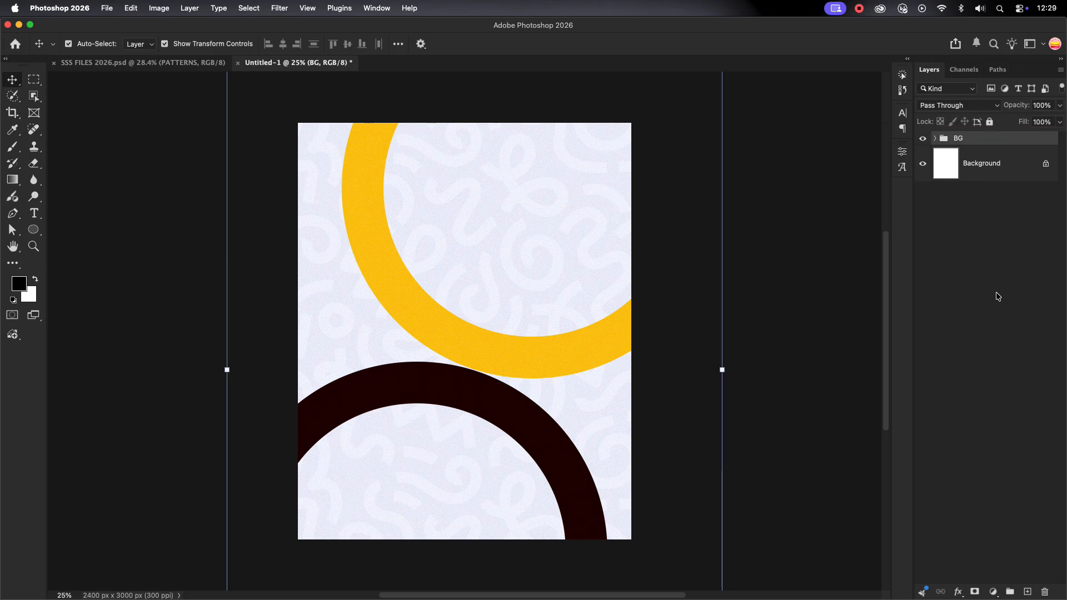
pyautogui.click(987, 222)
# Bring portrait layer 01 from SSS FILES into the poster and move it lower
pyautogui.click(154, 65)
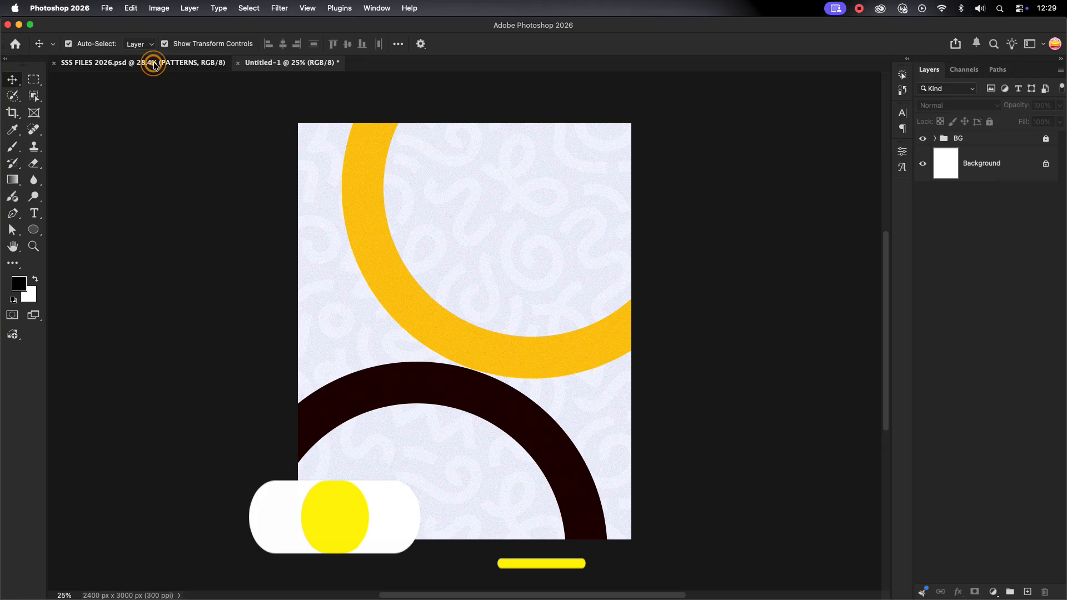
pyautogui.moveTo(289, 172); pyautogui.dragTo(544, 367)
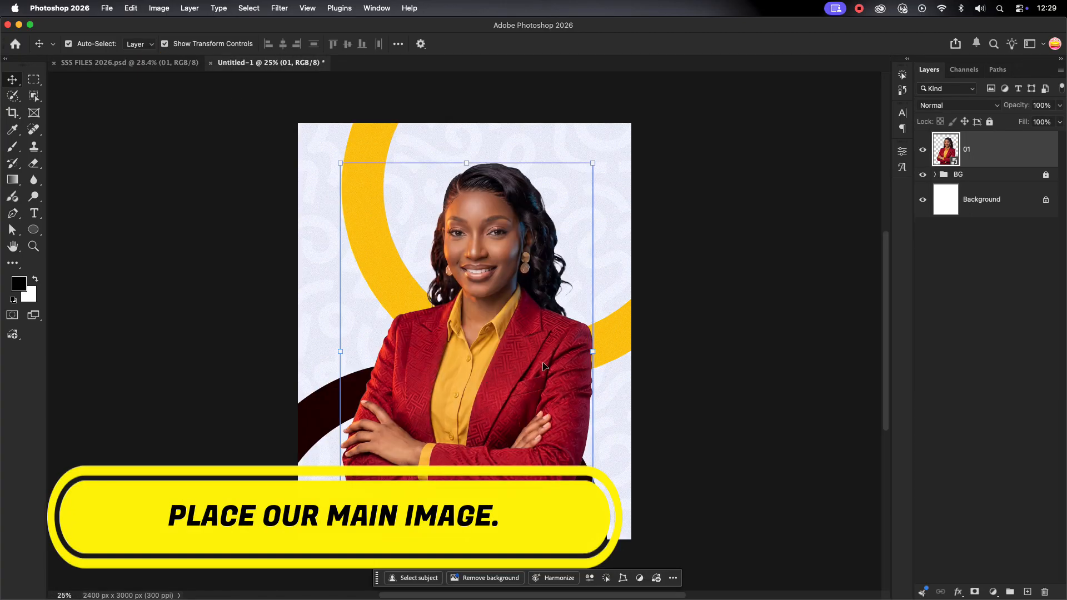
pyautogui.moveTo(594, 331); pyautogui.dragTo(578, 334)
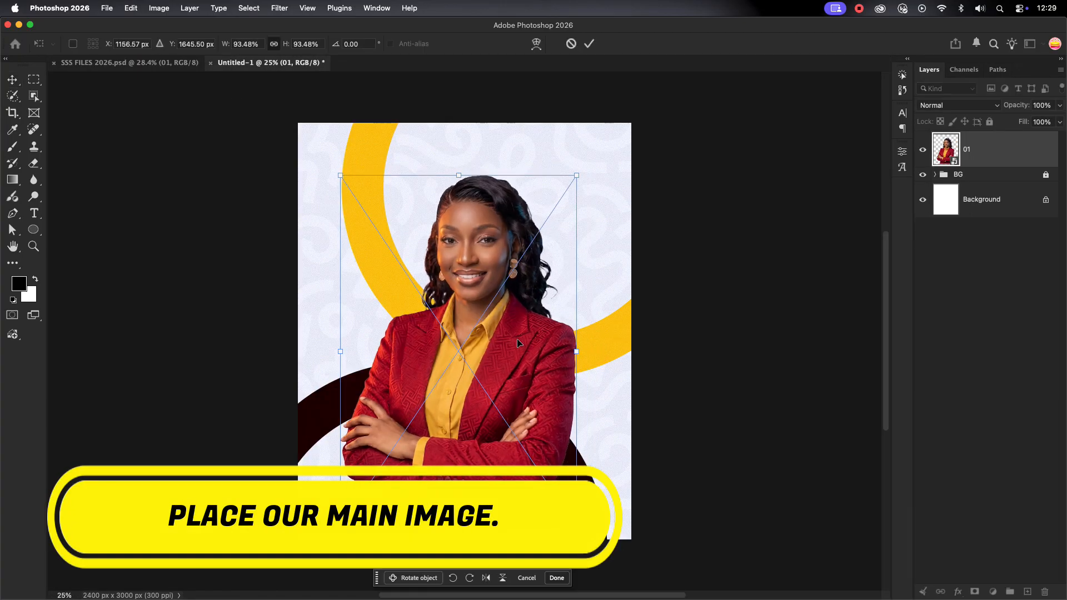
pyautogui.moveTo(509, 344); pyautogui.dragTo(513, 401)
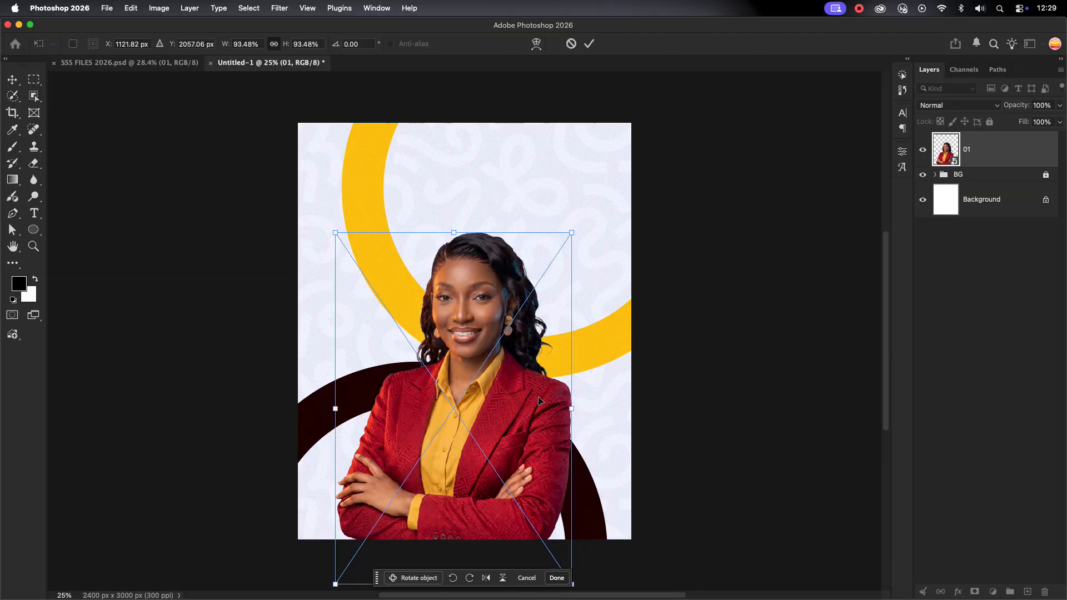
# Scale the portrait to about 90% and commit it, keeping it upright
pyautogui.moveTo(583, 257); pyautogui.dragTo(579, 262)
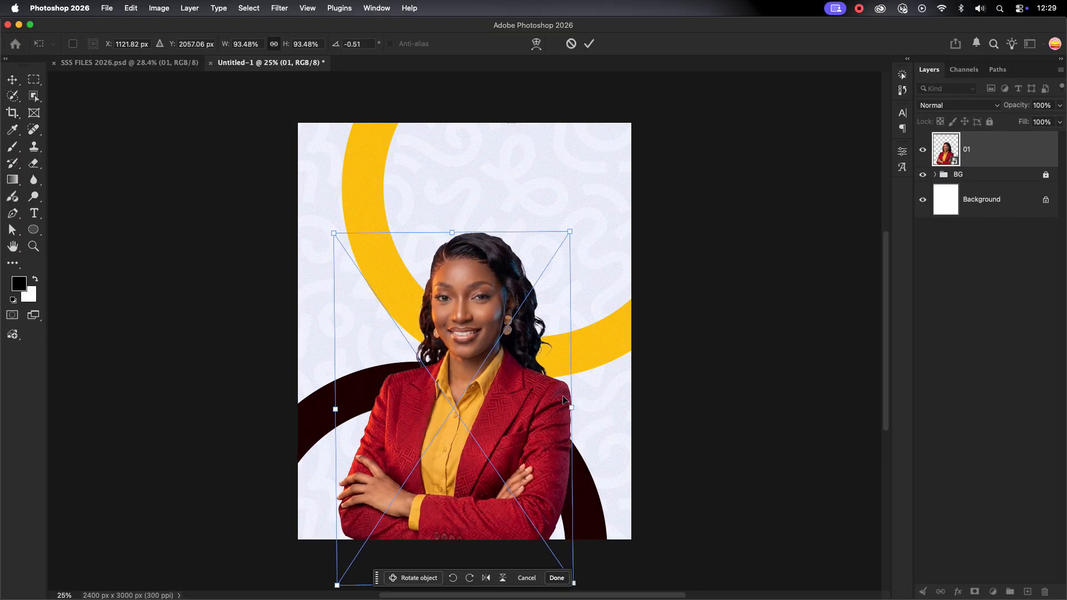
pyautogui.moveTo(572, 408); pyautogui.dragTo(523, 421)
pyautogui.click(500, 443)
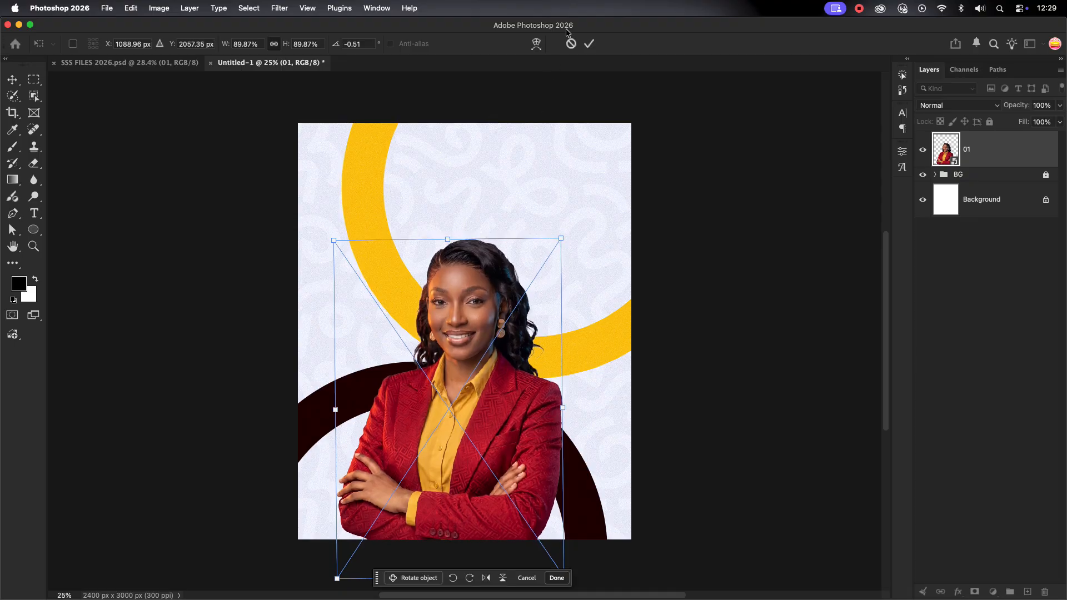
pyautogui.click(588, 44)
pyautogui.press('Return')
pyautogui.hotkey('ctrl', 't')
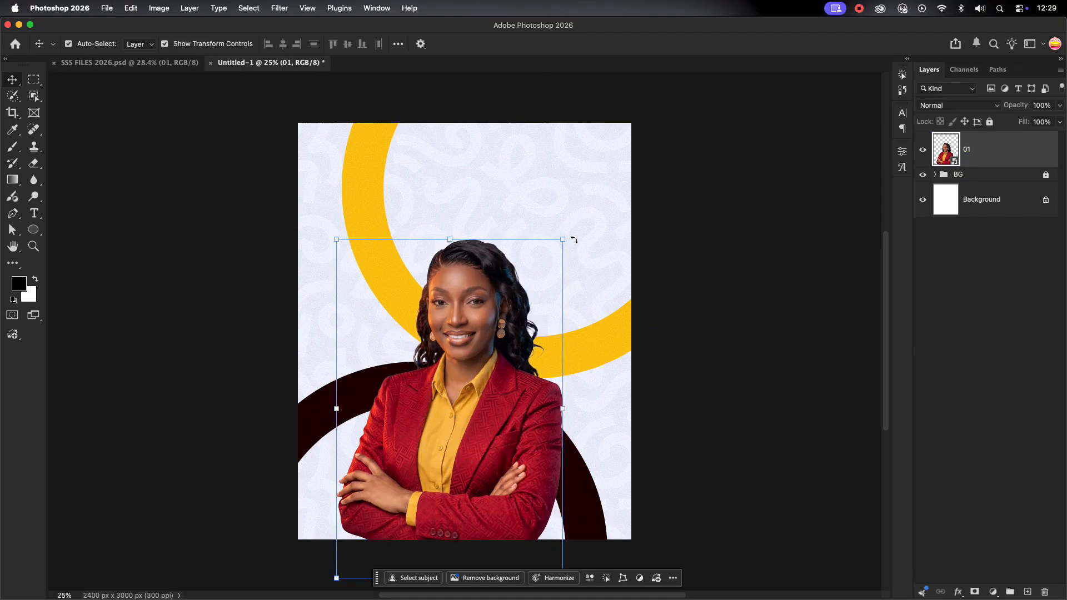
pyautogui.moveTo(571, 239); pyautogui.dragTo(570, 236)
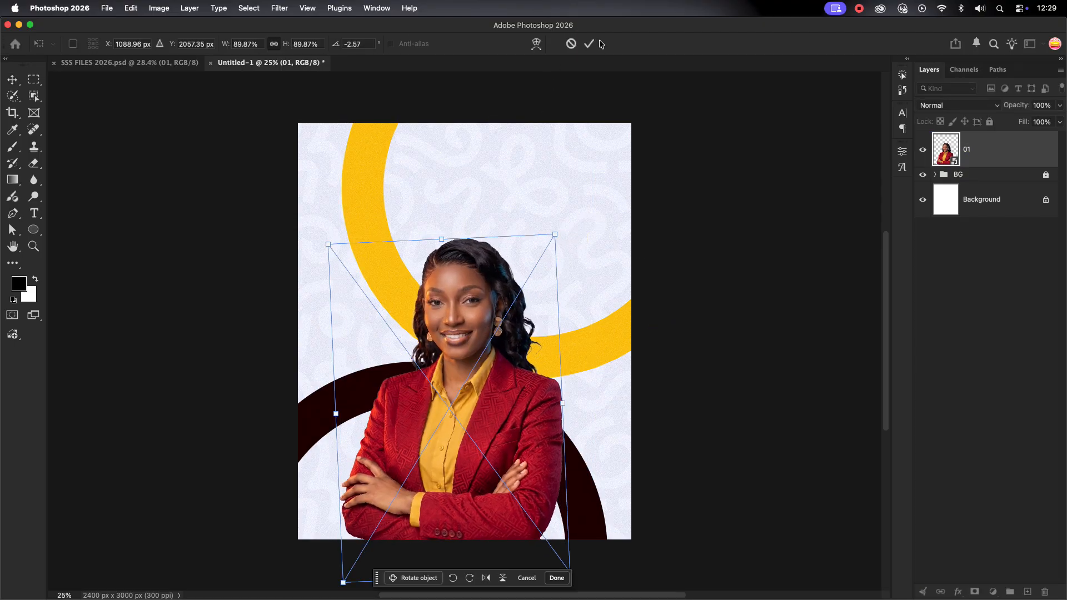
pyautogui.press('Escape')
# Select the portrait layer 01 on the canvas
pyautogui.click(487, 365)
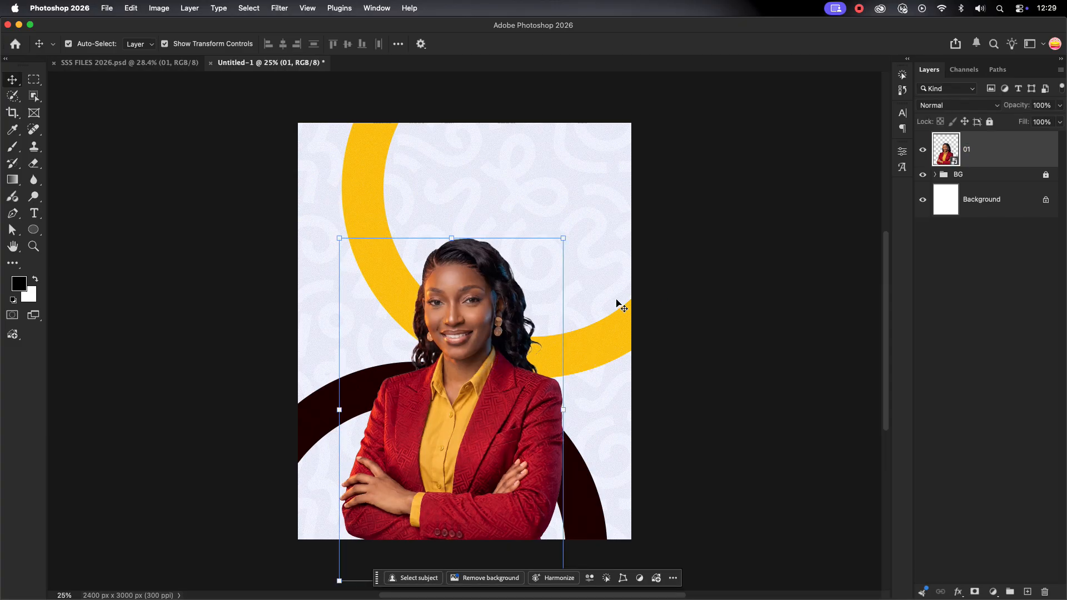
pyautogui.click(710, 264)
pyautogui.click(487, 365)
pyautogui.scroll(5, 487, 364)
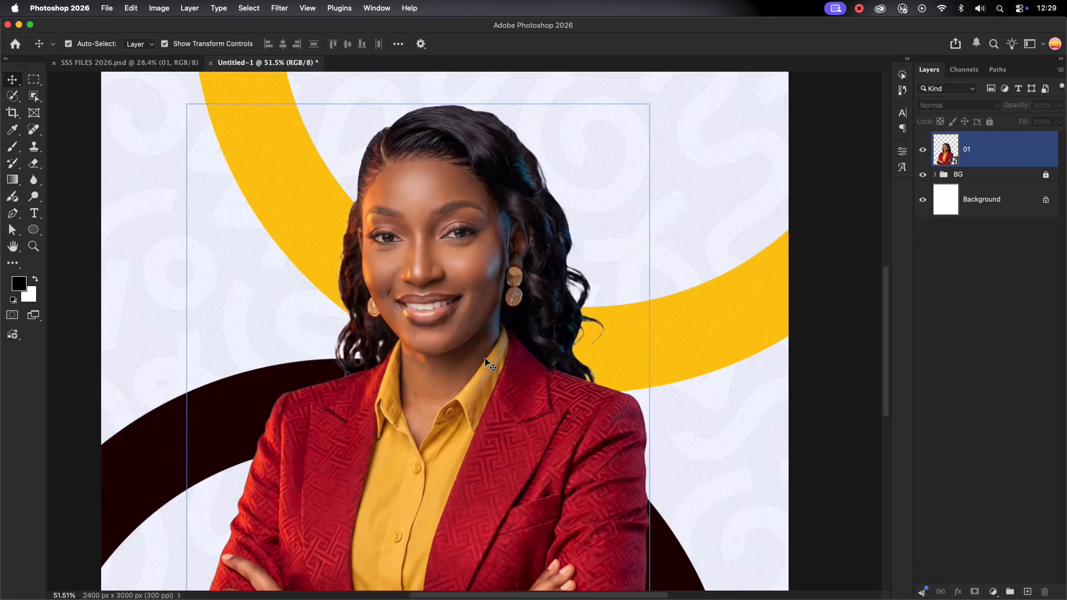
pyautogui.scroll(-3, 489, 364)
pyautogui.scroll(-2, 487, 362)
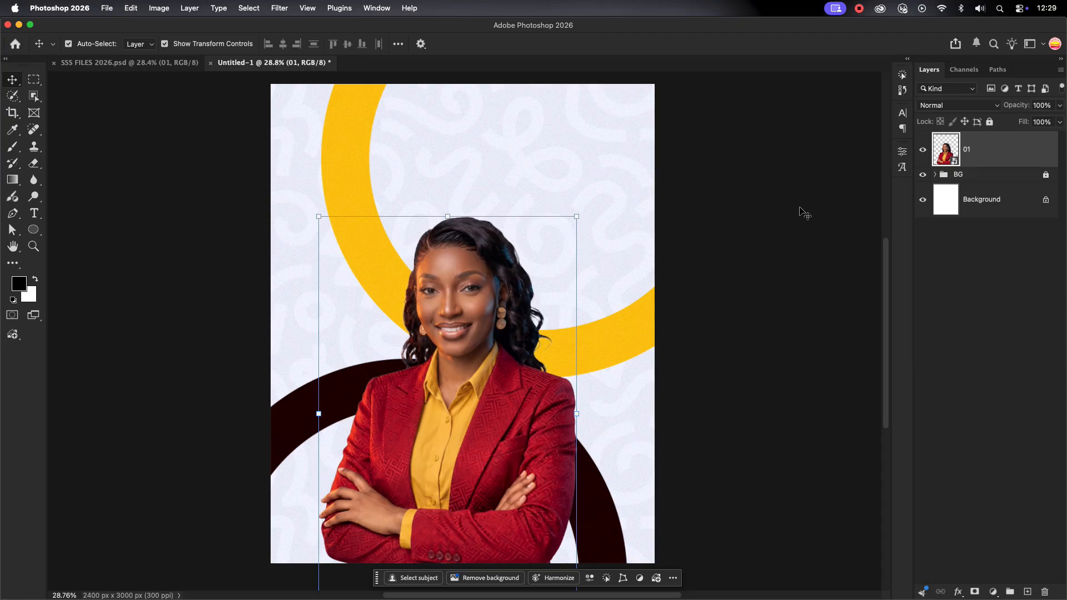
pyautogui.click(279, 8)
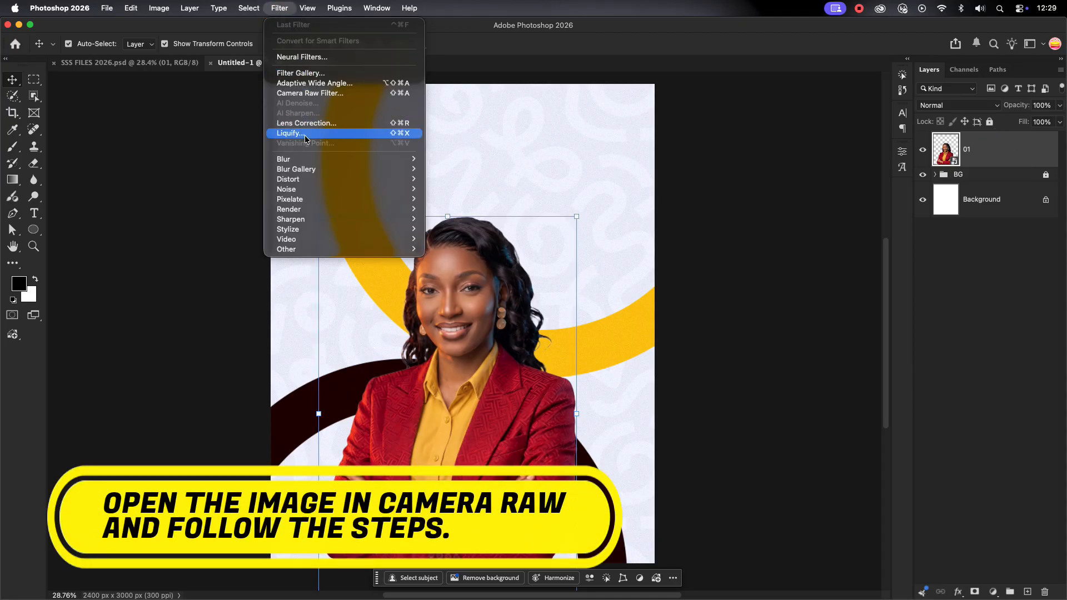
# Open Camera Raw on the portrait, zoom into the preview and raise Texture to +28
pyautogui.click(343, 93)
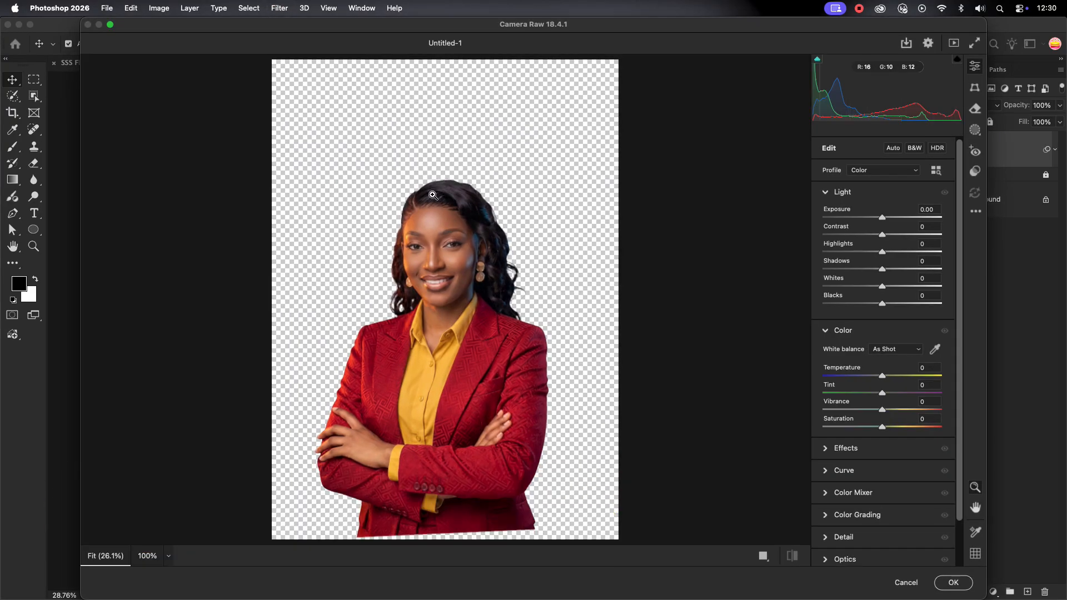
pyautogui.moveTo(432, 201); pyautogui.dragTo(489, 496)
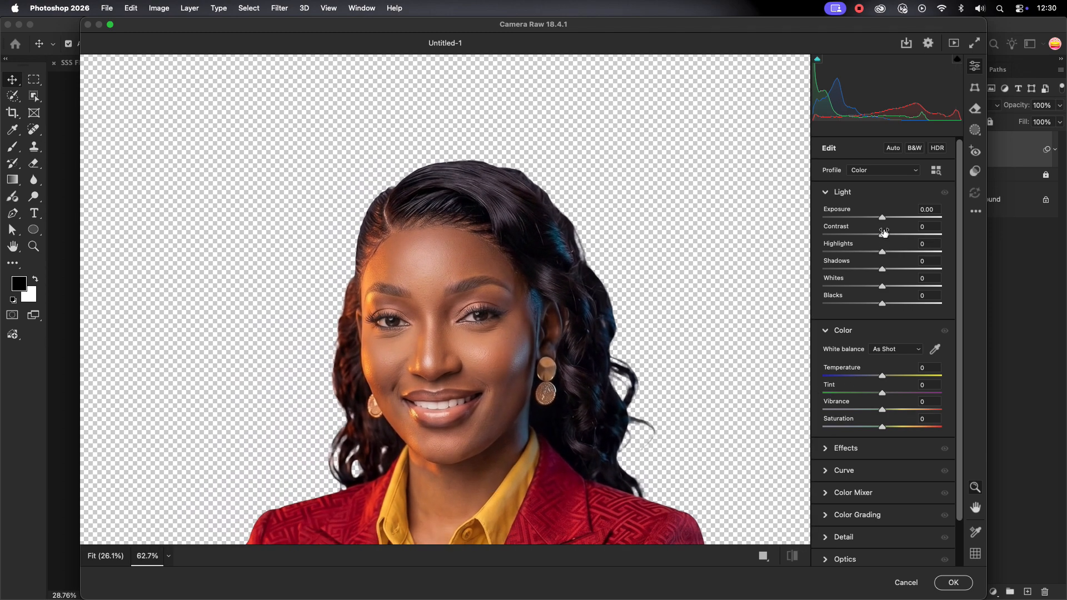
pyautogui.click(824, 194)
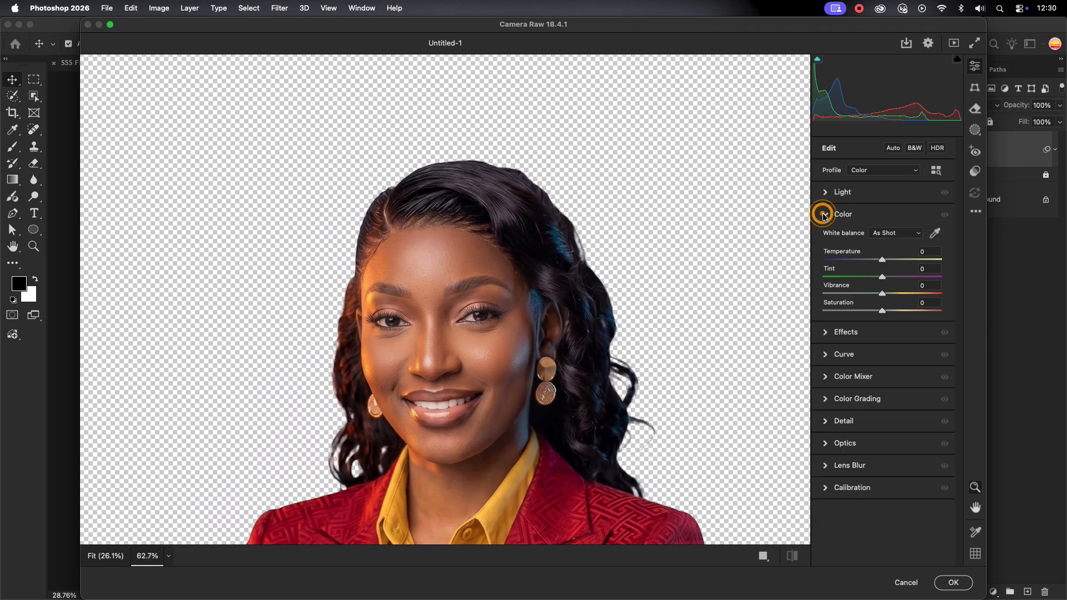
pyautogui.click(824, 215)
pyautogui.click(826, 238)
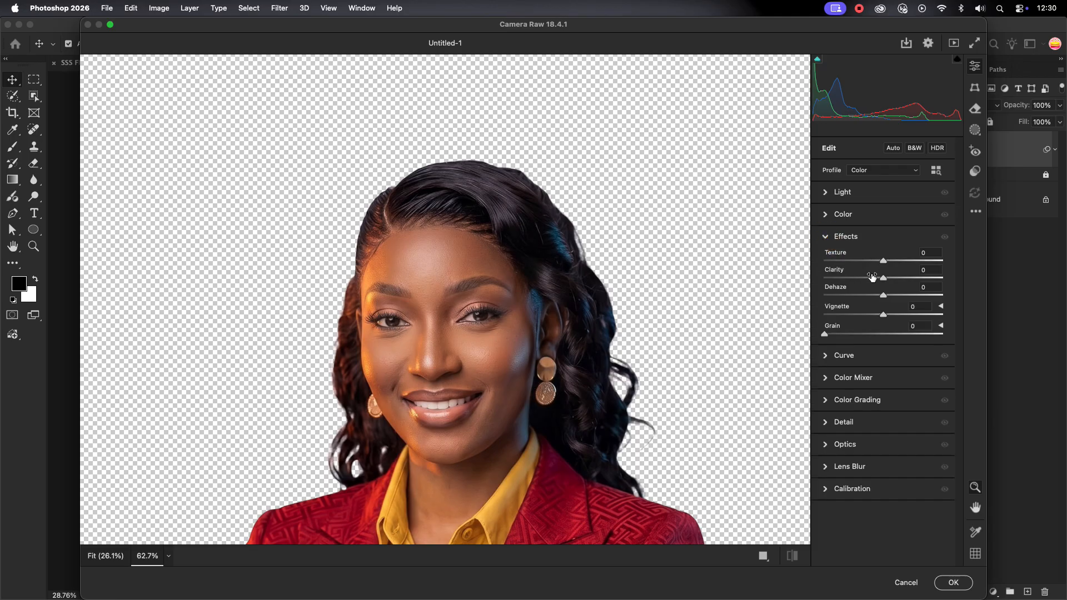
pyautogui.moveTo(893, 264); pyautogui.dragTo(900, 265)
# Increase the portrait's vibrance slightly and set temperature to +7
pyautogui.click(829, 239)
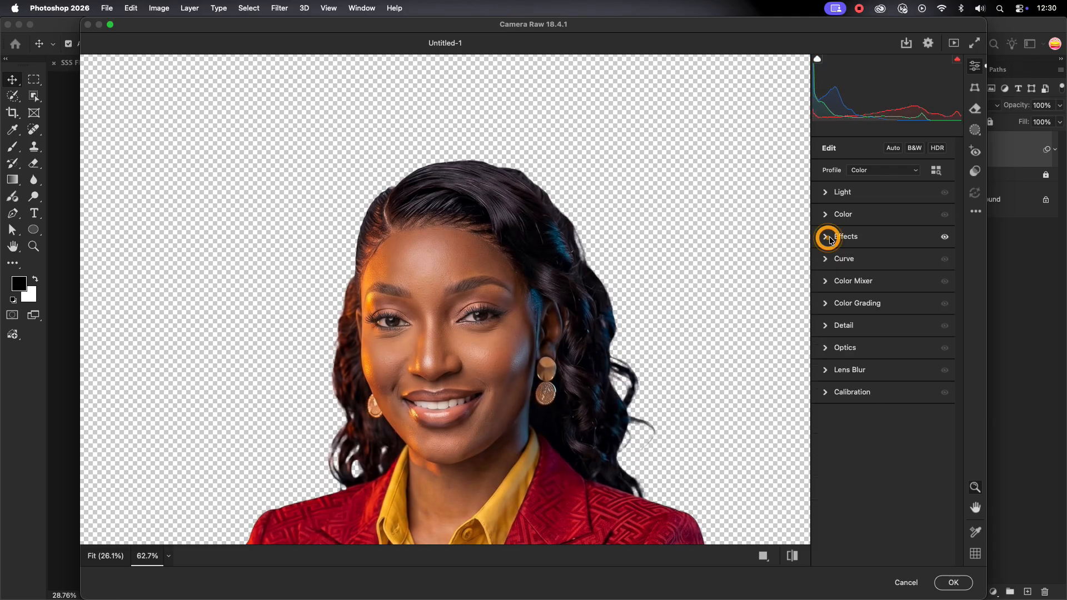
pyautogui.click(825, 217)
pyautogui.moveTo(879, 292); pyautogui.dragTo(889, 312)
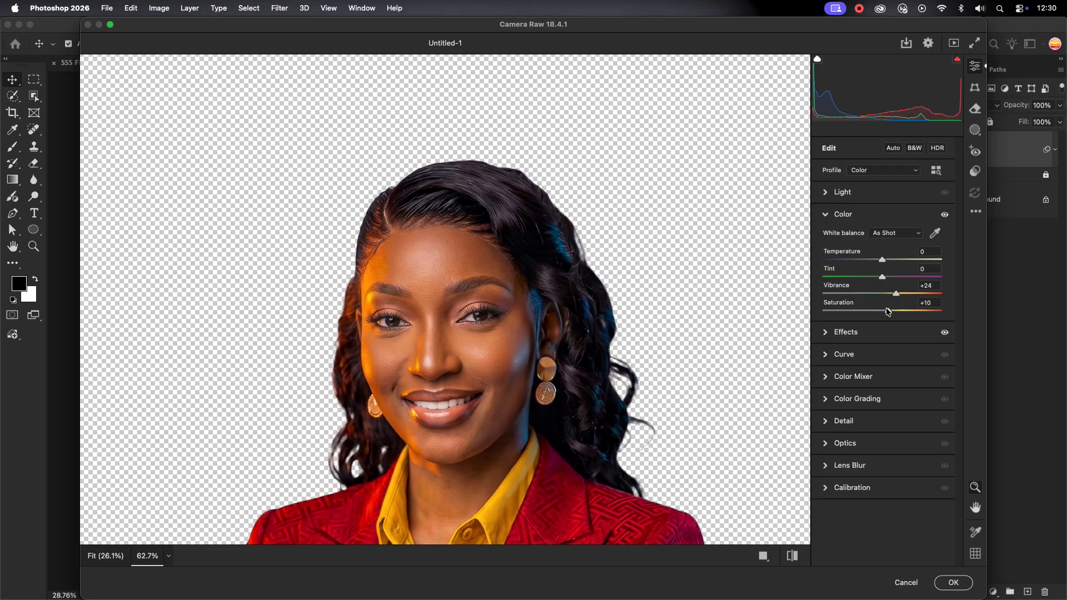
pyautogui.moveTo(892, 262); pyautogui.dragTo(890, 263)
# Set Highlights +20 and Shadows +25, check Detail noise reduction, and apply the filter
pyautogui.click(834, 216)
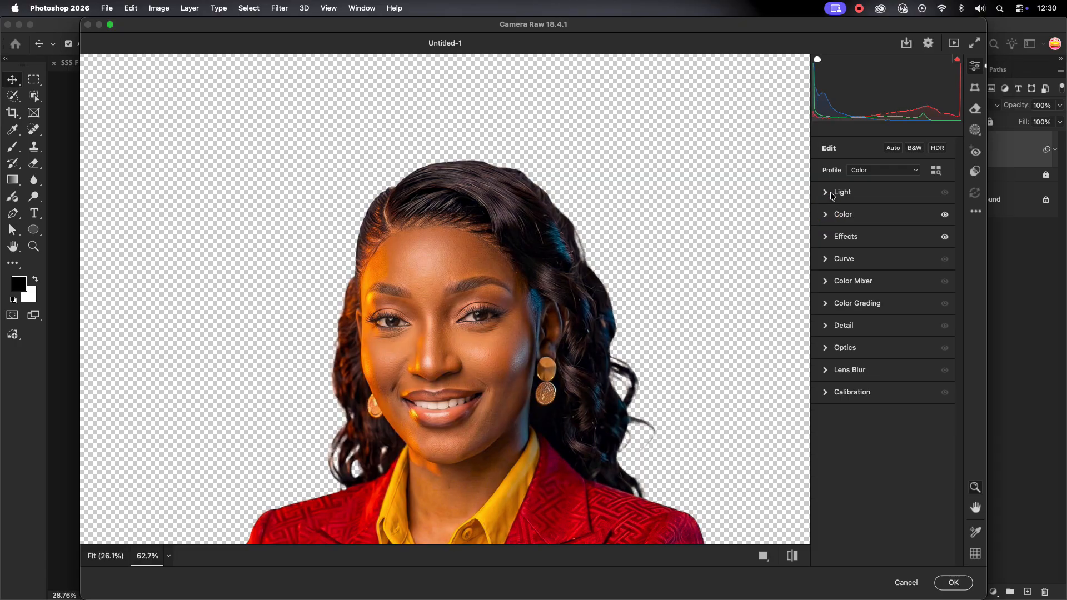
pyautogui.click(843, 192)
pyautogui.moveTo(883, 254); pyautogui.dragTo(894, 304)
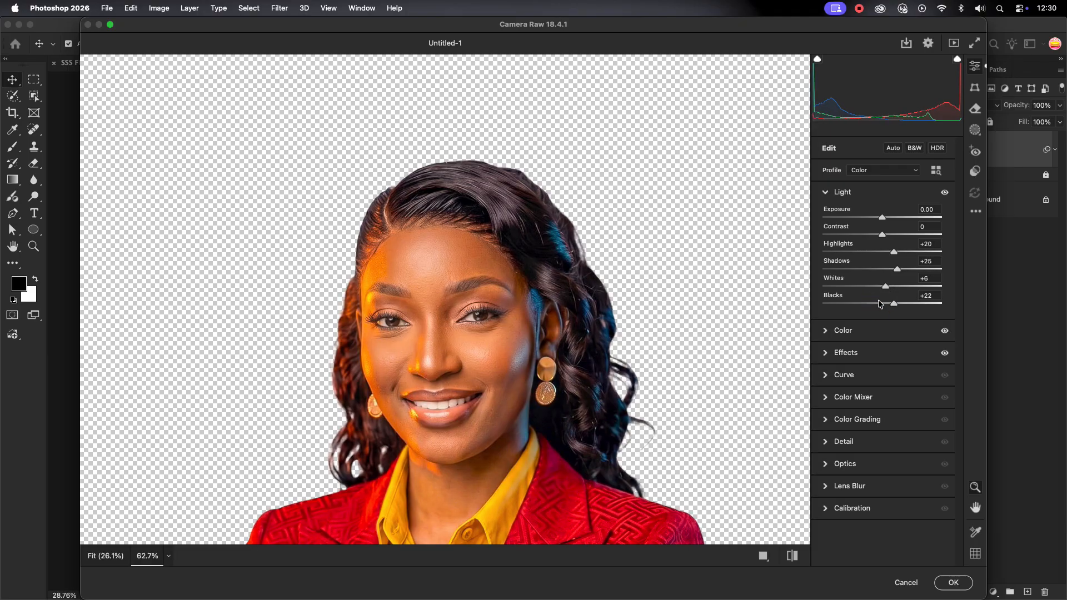
pyautogui.click(829, 194)
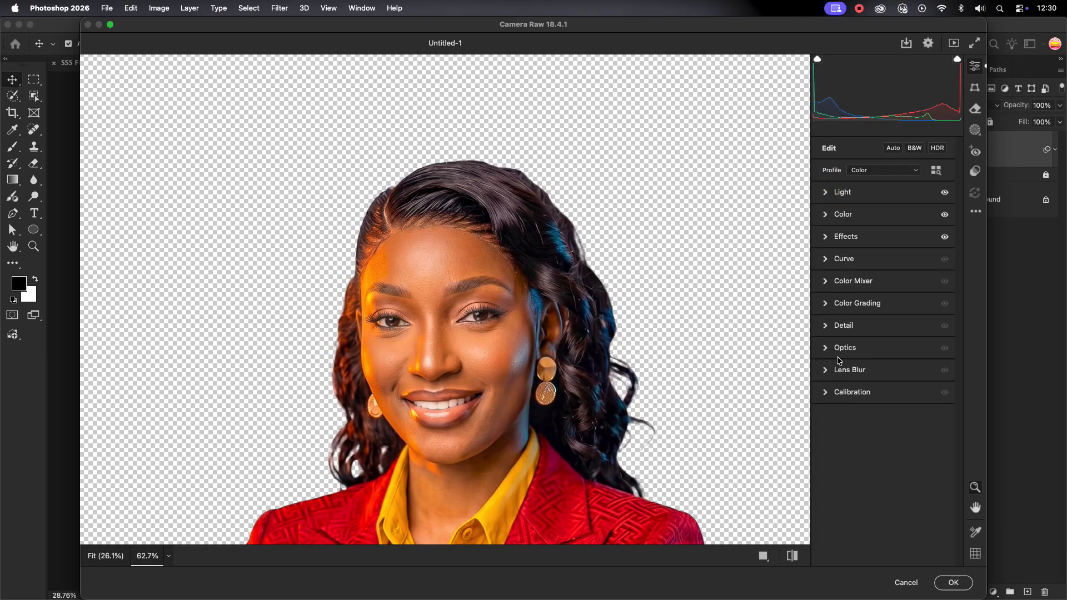
pyautogui.click(834, 328)
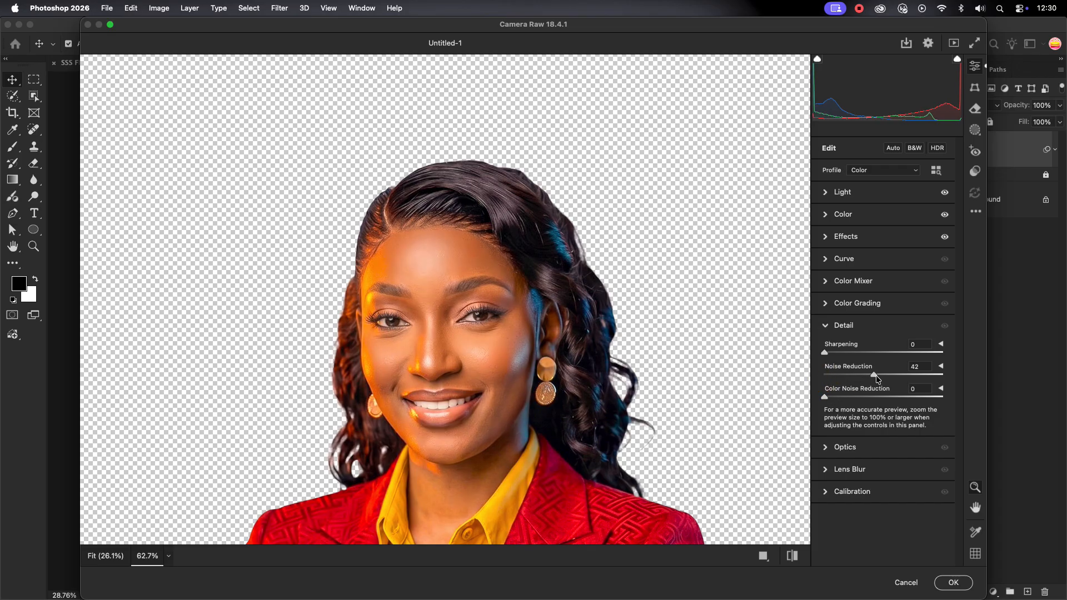
pyautogui.press('Return')
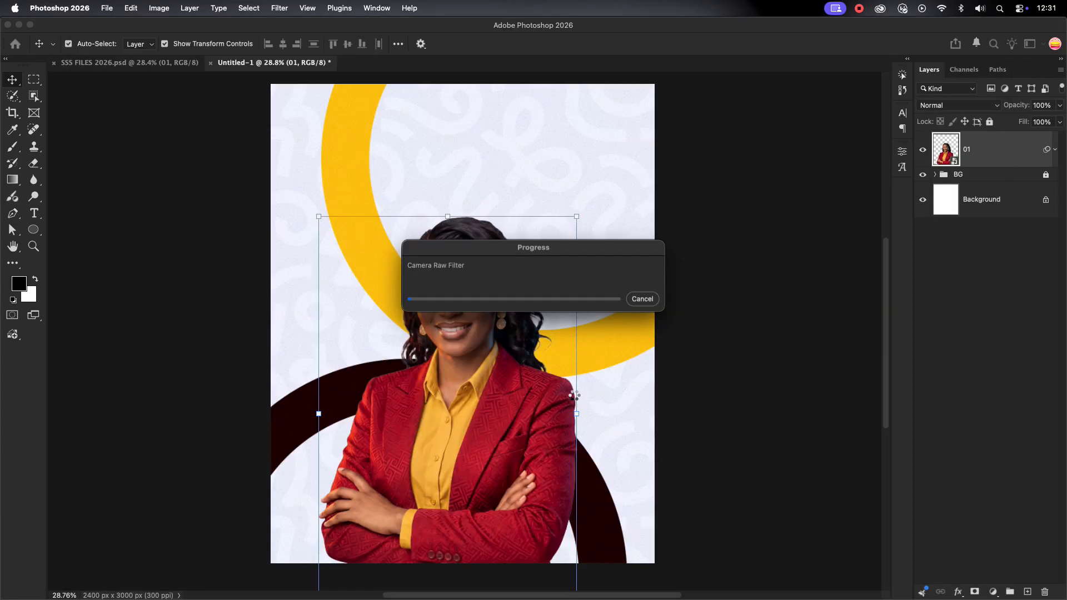
# Draw a wide rectangle across the lower poster with the Rectangle Tool
pyautogui.click(703, 313)
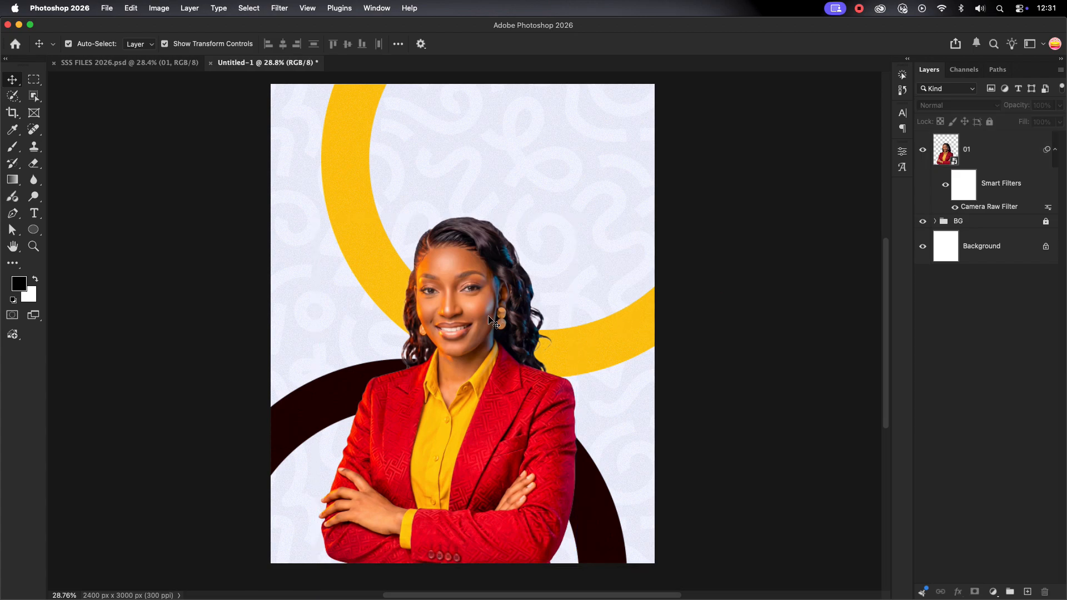
pyautogui.scroll(-1, 459, 343)
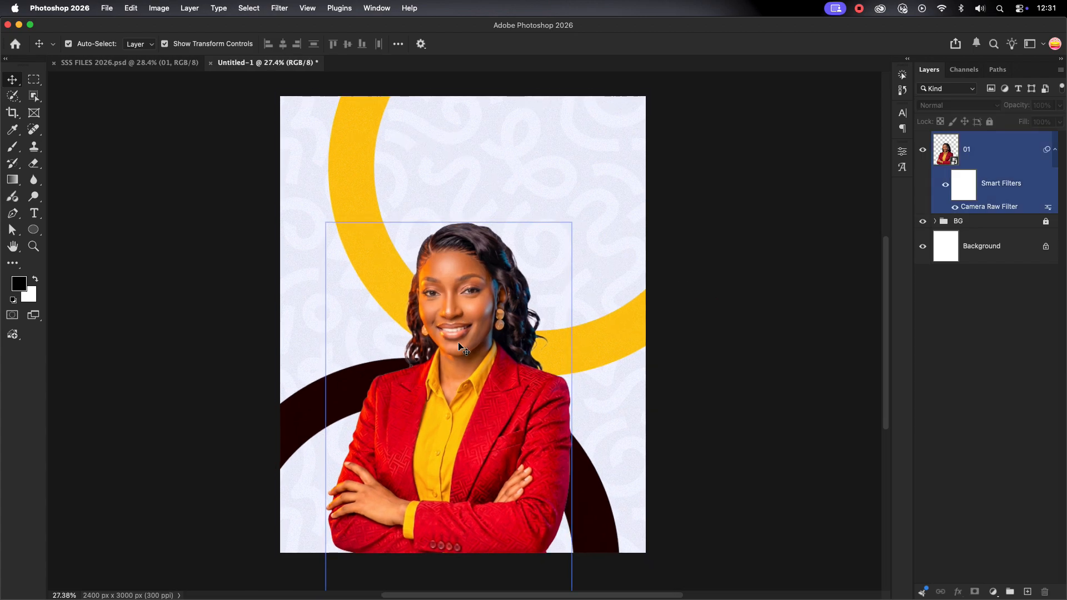
pyautogui.click(1055, 149)
pyautogui.click(583, 265)
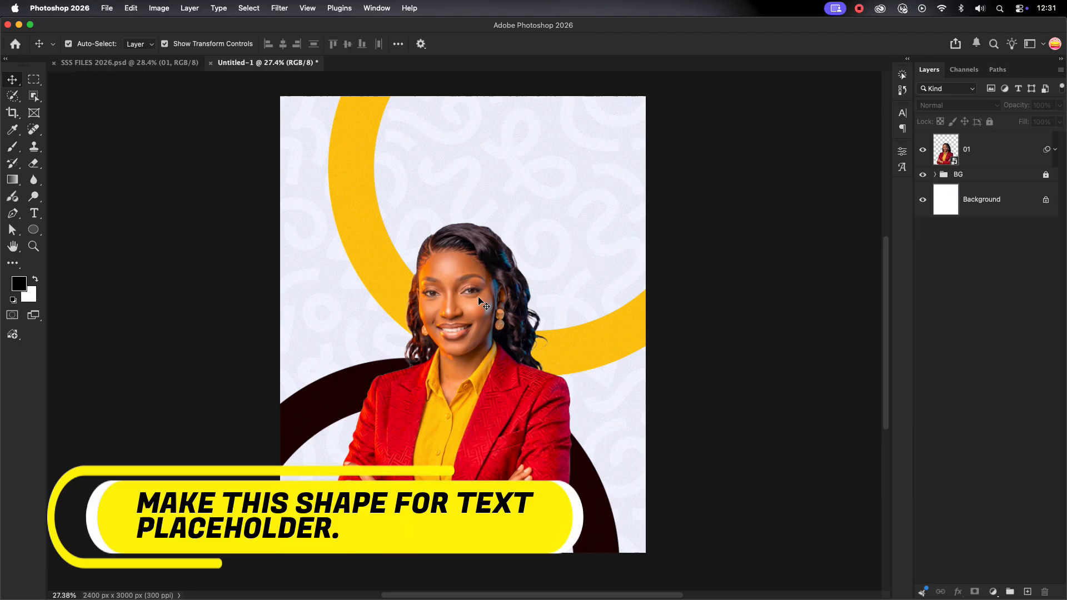
pyautogui.click(32, 231)
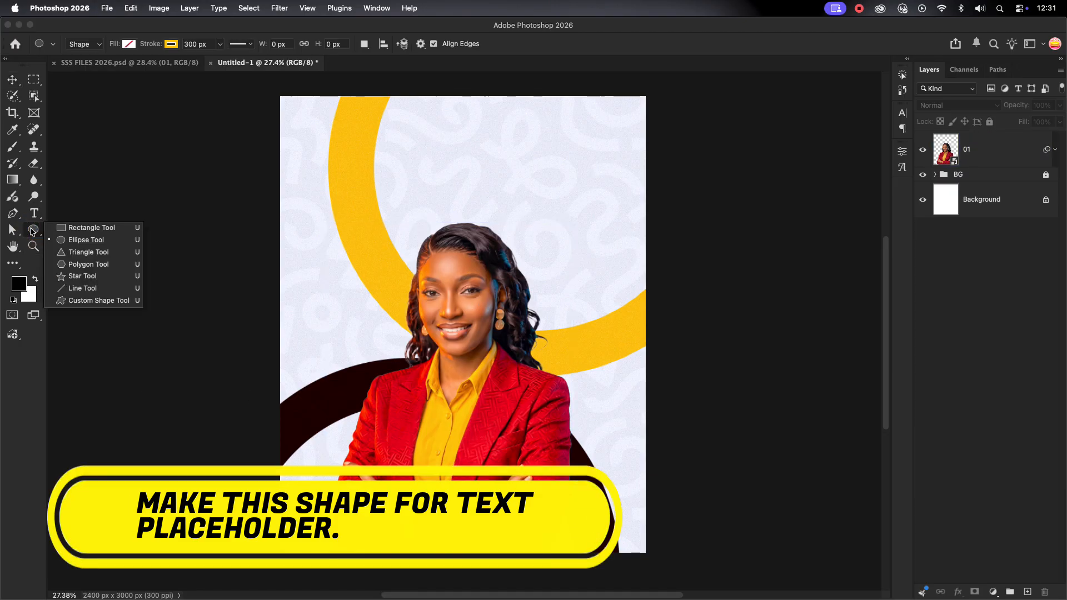
pyautogui.click(84, 228)
pyautogui.moveTo(312, 485)
pyautogui.mouseDown()
pyautogui.moveTo(616, 539)
pyautogui.moveTo(605, 536)
pyautogui.mouseUp()
# Create a stroke-free 1973 × 340 px rectangle filled with crimson red
pyautogui.click(719, 319)
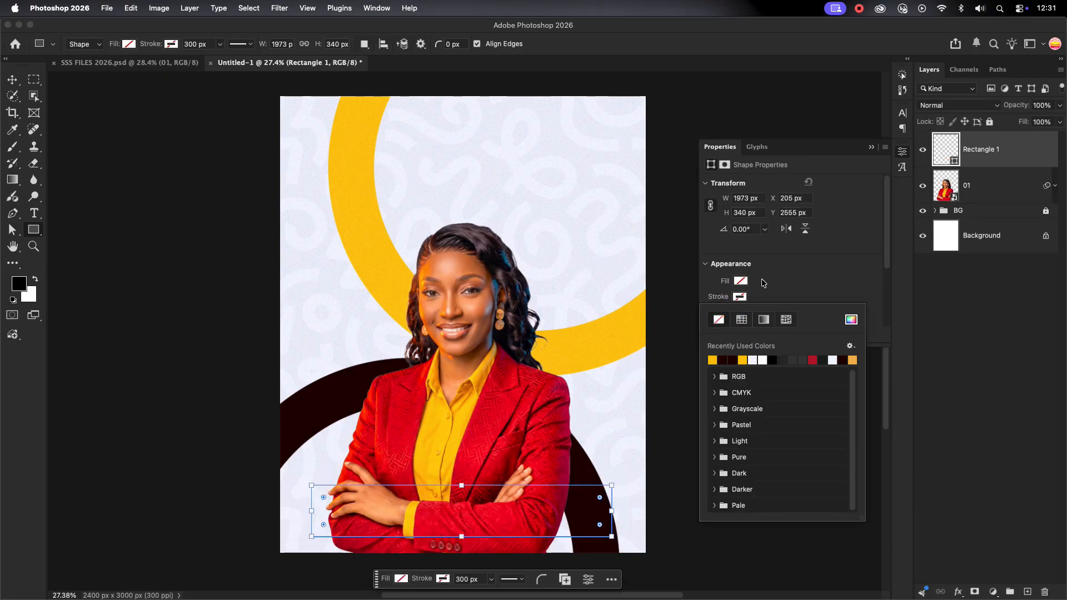
pyautogui.click(740, 281)
pyautogui.click(550, 461)
pyautogui.click(550, 461)
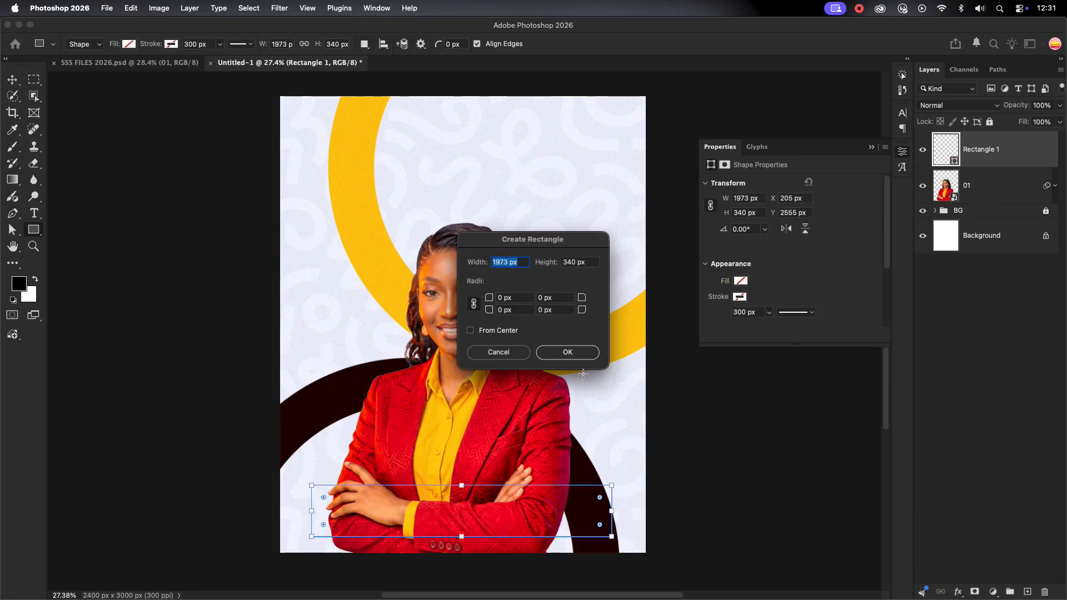
pyautogui.click(568, 352)
pyautogui.click(741, 281)
pyautogui.click(813, 345)
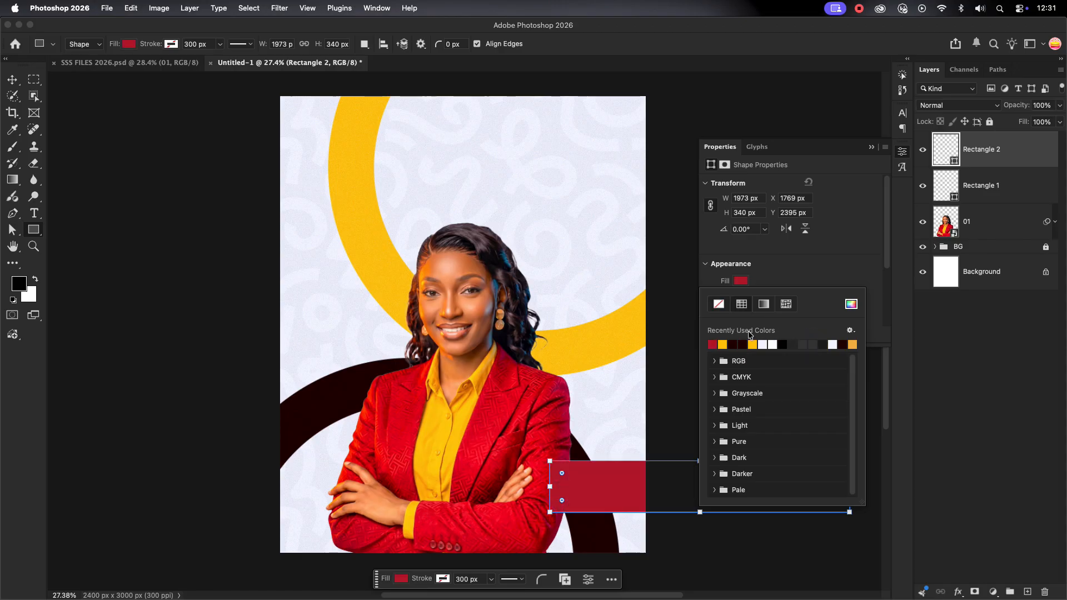
# Move the red banner onto the lower poster and raise its top edge to make it taller
pyautogui.press('v')
pyautogui.moveTo(601, 483); pyautogui.dragTo(359, 482)
pyautogui.moveTo(515, 488); pyautogui.dragTo(515, 502)
pyautogui.click(702, 426)
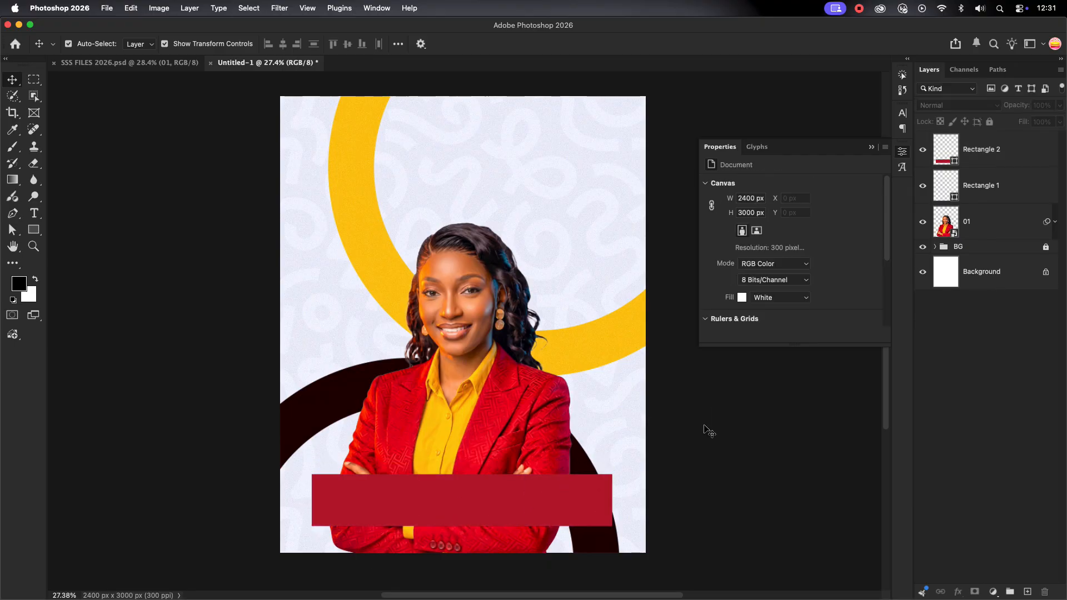
pyautogui.click(533, 500)
pyautogui.moveTo(464, 476); pyautogui.dragTo(463, 470)
# Fine-tune the banner's red fill in the colour picker
pyautogui.click(741, 281)
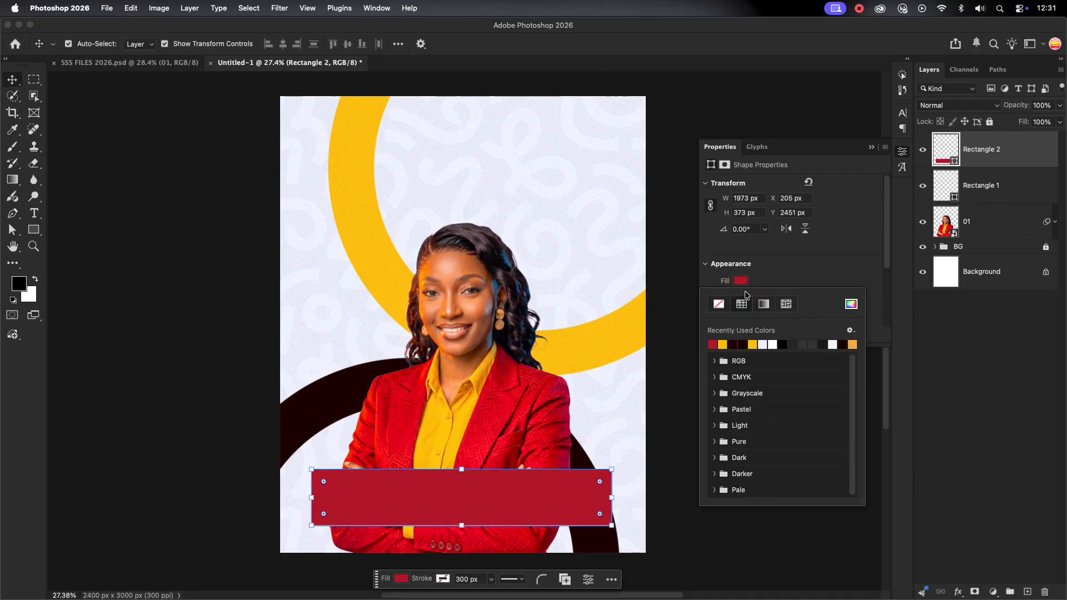
pyautogui.doubleClick(956, 161)
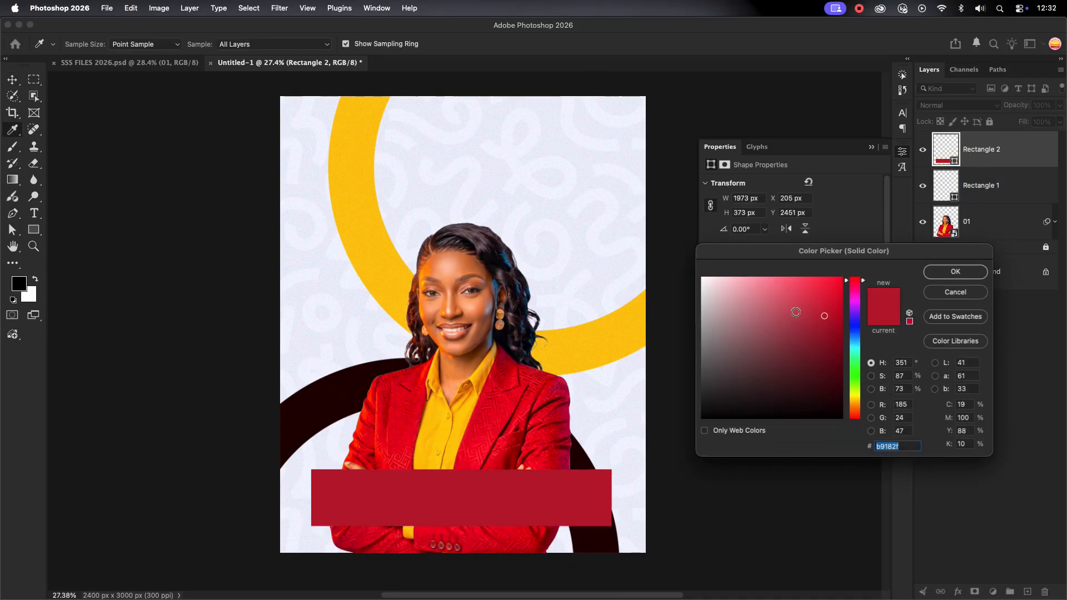
pyautogui.click(956, 271)
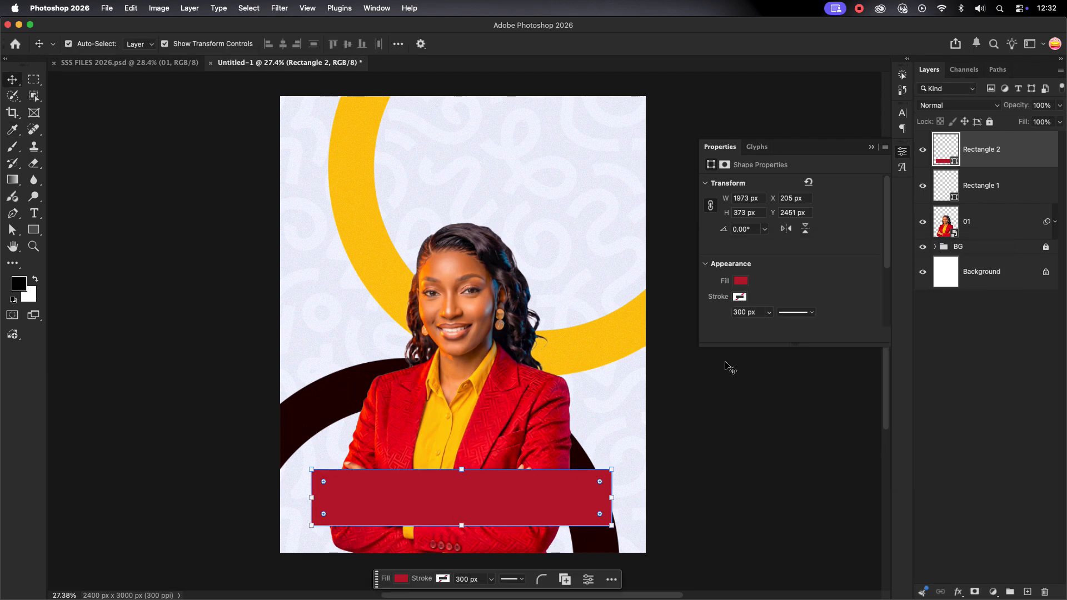
pyautogui.click(540, 352)
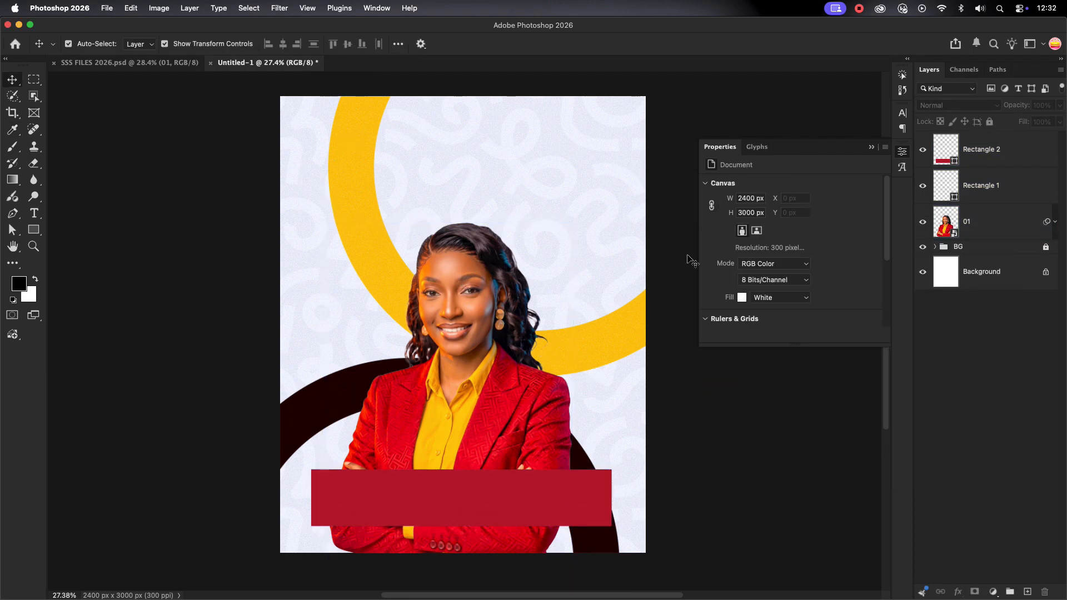
# Delete the unused Rectangle 1 and lock layer 01 and the Rectangle 2 banner
pyautogui.click(993, 192)
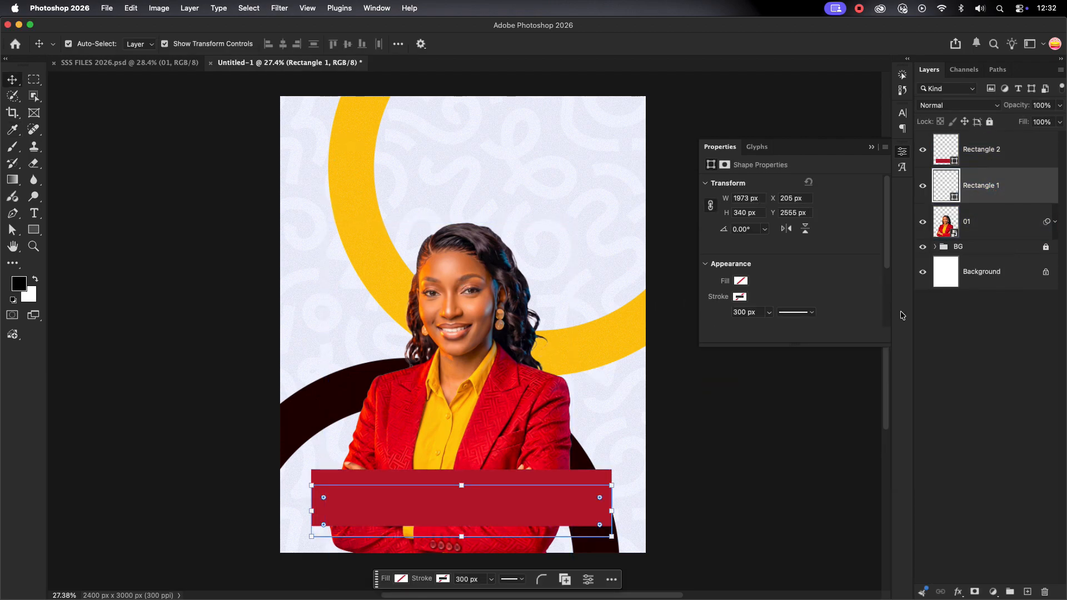
pyautogui.click(1045, 592)
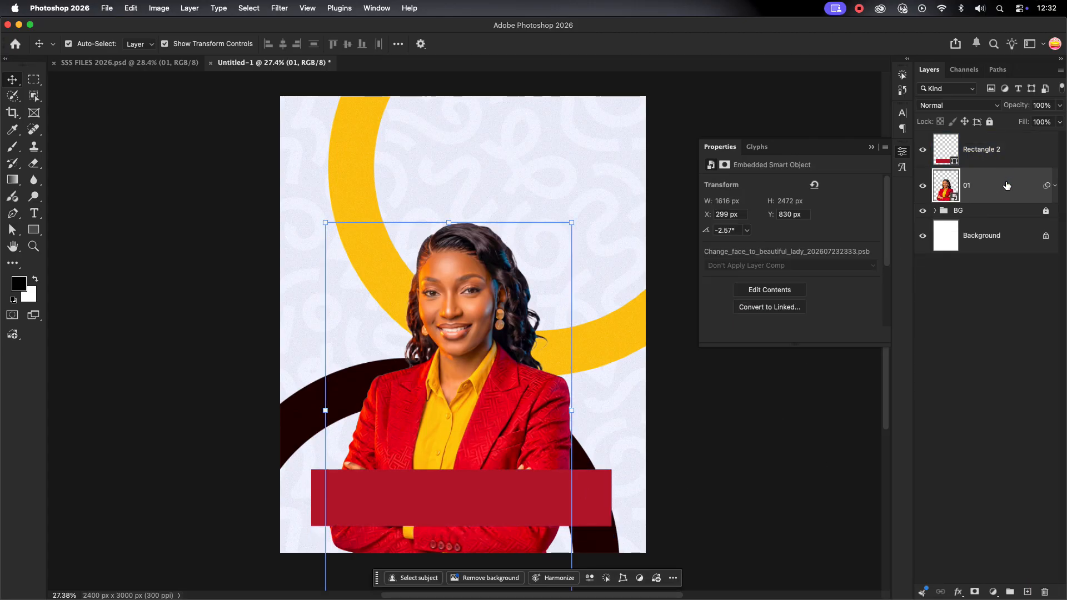
pyautogui.click(989, 121)
pyautogui.click(994, 149)
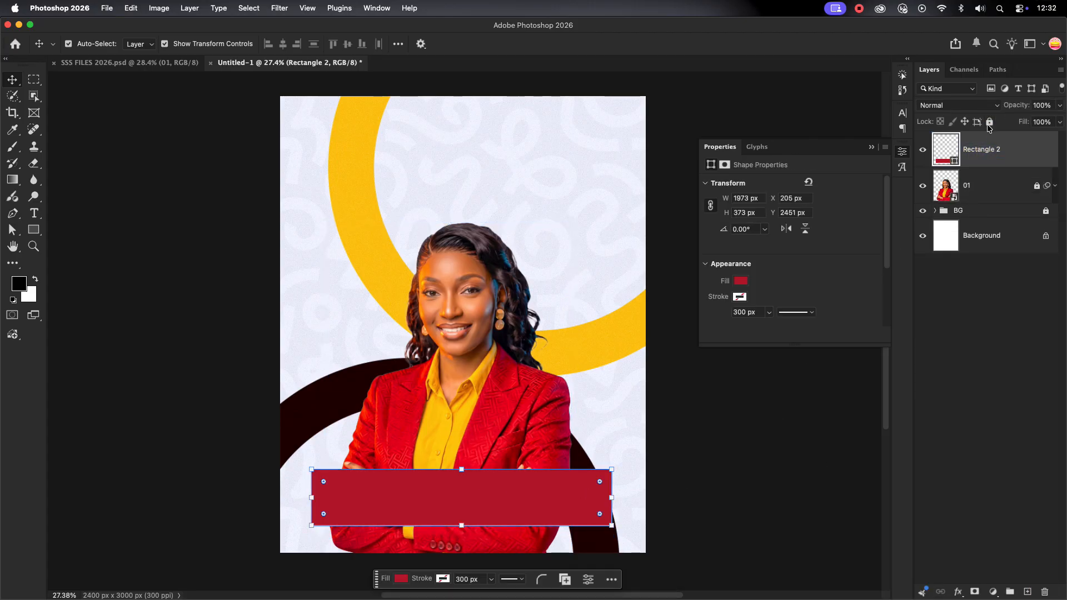
pyautogui.click(989, 121)
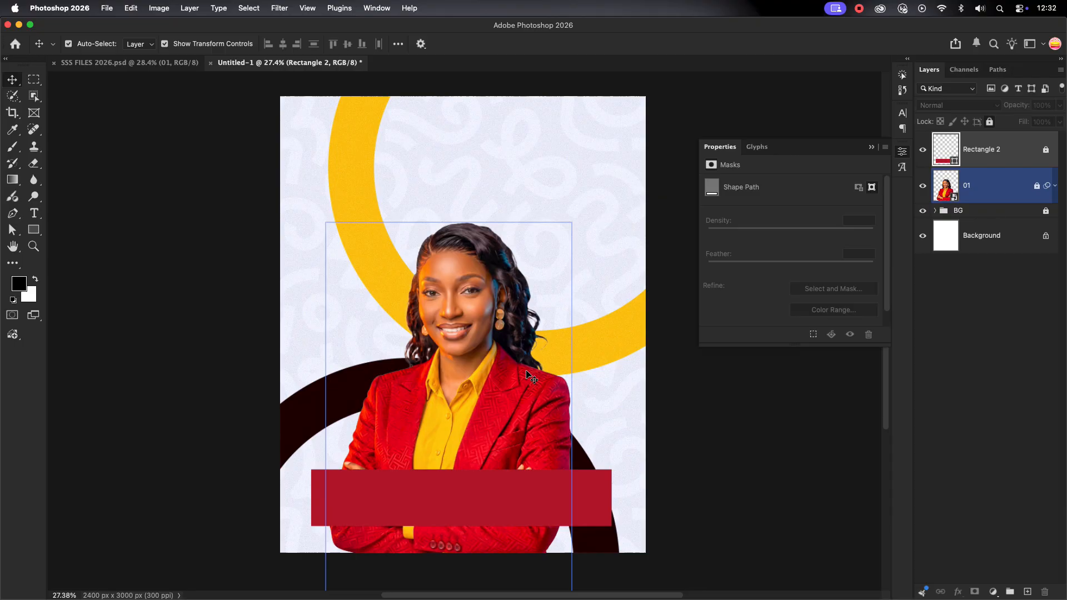
# Draw a circle with the Ellipse Tool and move it to the poster's upper-left
pyautogui.click(32, 231)
pyautogui.moveTo(311, 159); pyautogui.dragTo(395, 240)
pyautogui.click(10, 83)
pyautogui.moveTo(349, 206); pyautogui.dragTo(345, 183)
# Colour the circle dark maroon by sampling the dark arc in the Color Picker
pyautogui.doubleClick(954, 159)
pyautogui.click(343, 390)
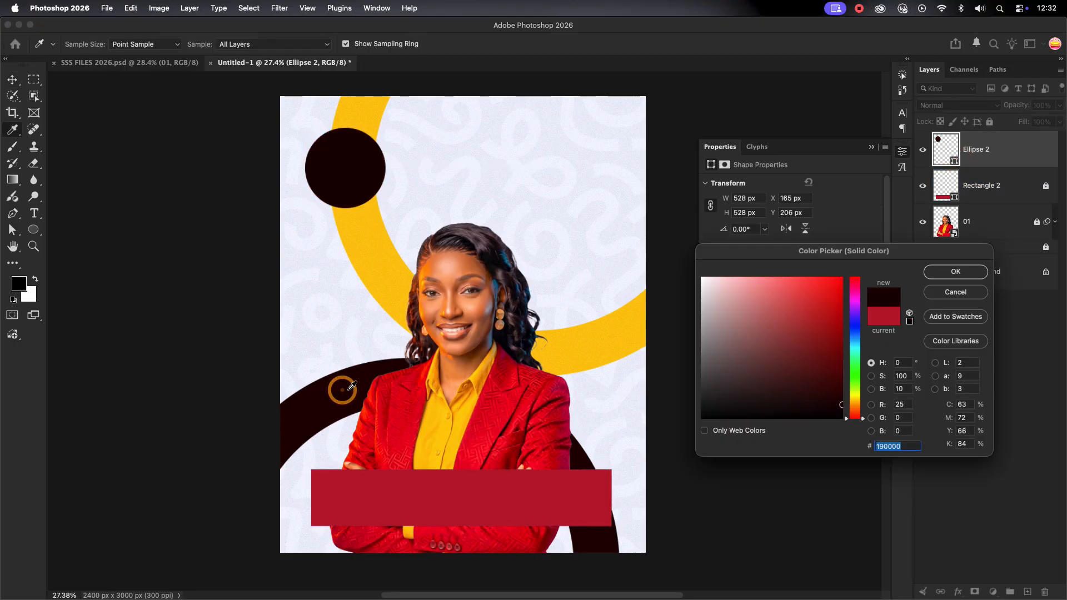
pyautogui.click(978, 272)
pyautogui.click(728, 405)
pyautogui.scroll(3, 509, 442)
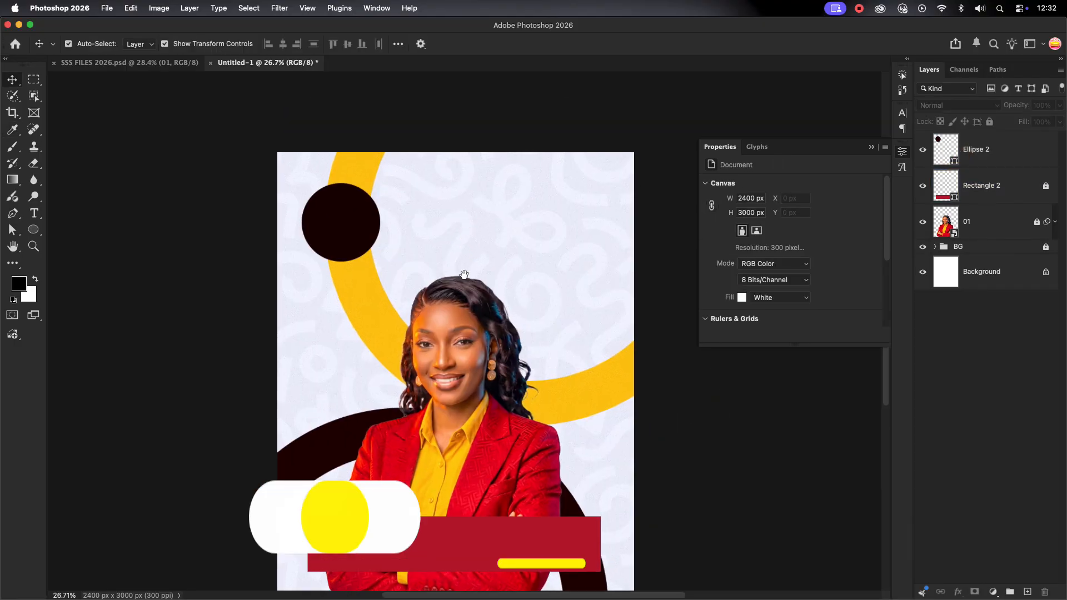
pyautogui.click(355, 228)
# Type the SUPER SUNDAY SERVICE heading near the top of the poster
pyautogui.press('t')
pyautogui.click(475, 204)
pyautogui.write('S')
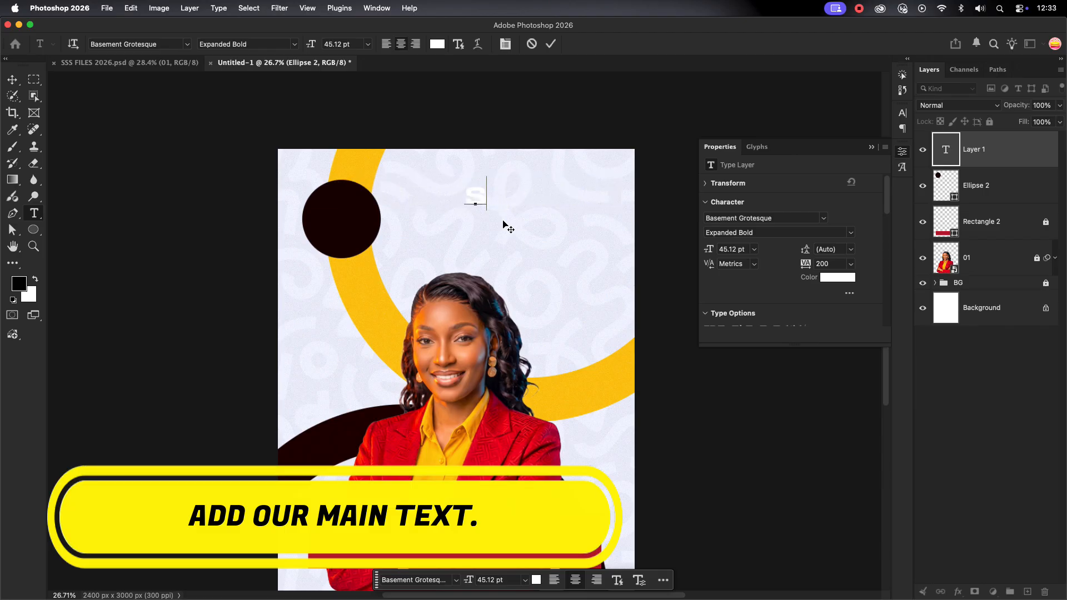
pyautogui.write('UNDAY ')
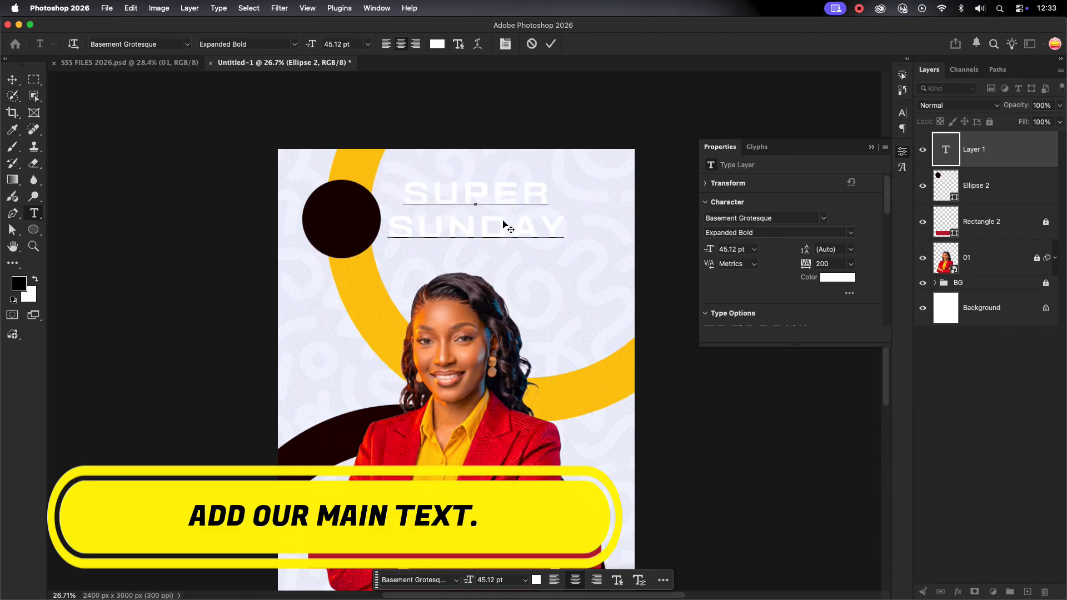
pyautogui.write('SERVICE')
pyautogui.click(551, 44)
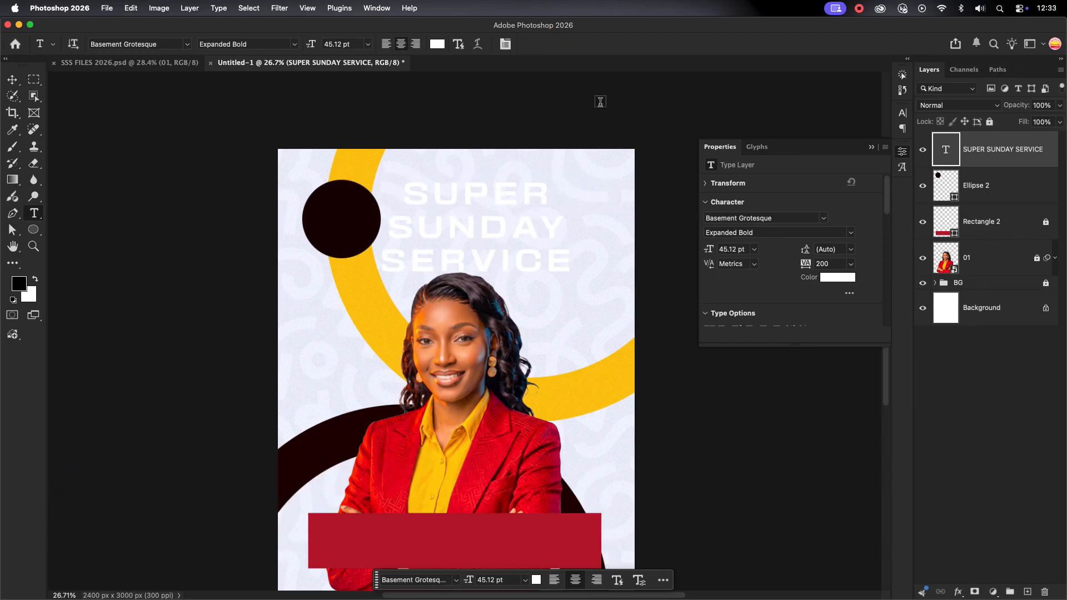
# Style the heading in ALLOVER MODERN Bold, left-aligned, dark maroon, with tracking 0
pyautogui.click(901, 115)
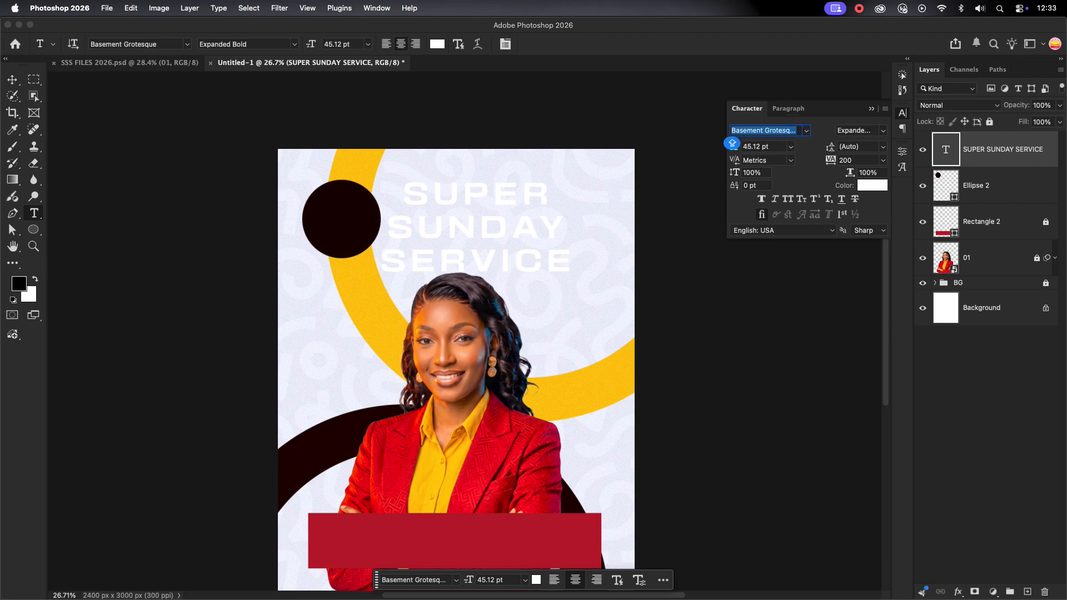
pyautogui.write('ALL')
pyautogui.click(833, 258)
pyautogui.click(795, 110)
pyautogui.click(762, 128)
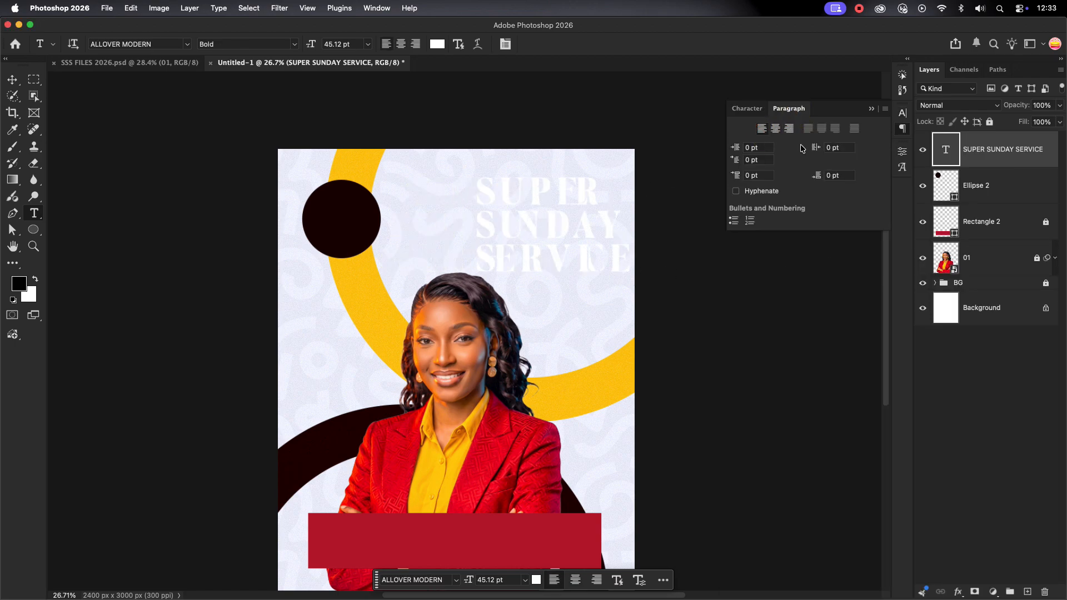
pyautogui.click(747, 109)
pyautogui.click(869, 185)
pyautogui.click(356, 221)
pyautogui.click(955, 271)
pyautogui.click(883, 160)
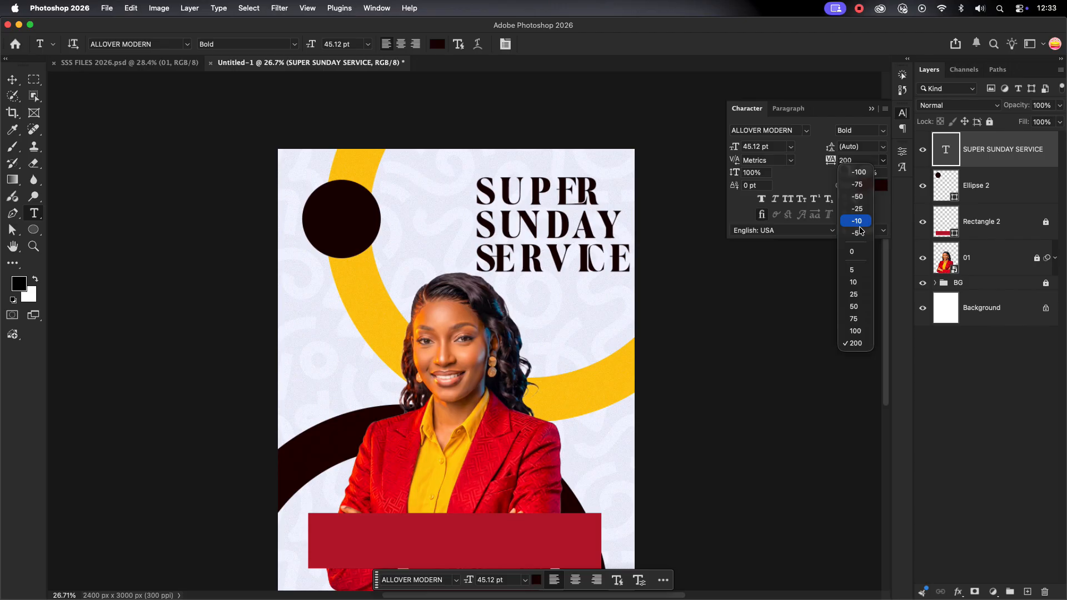
pyautogui.click(852, 251)
# Adjust the heading's font size and set its leading to 45 pt
pyautogui.press('v')
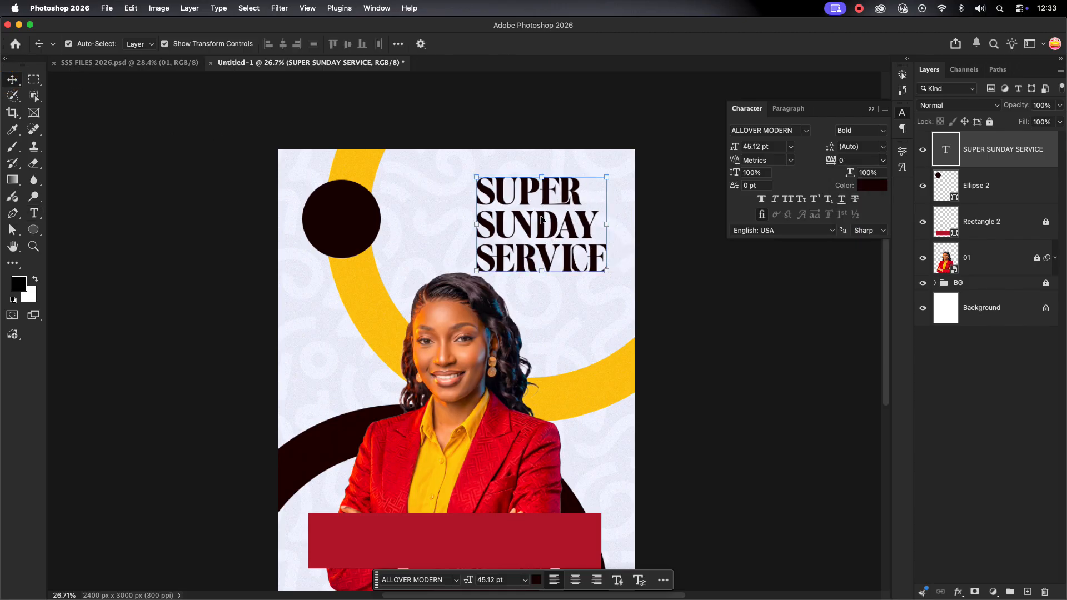
pyautogui.write('48')
pyautogui.press('Return')
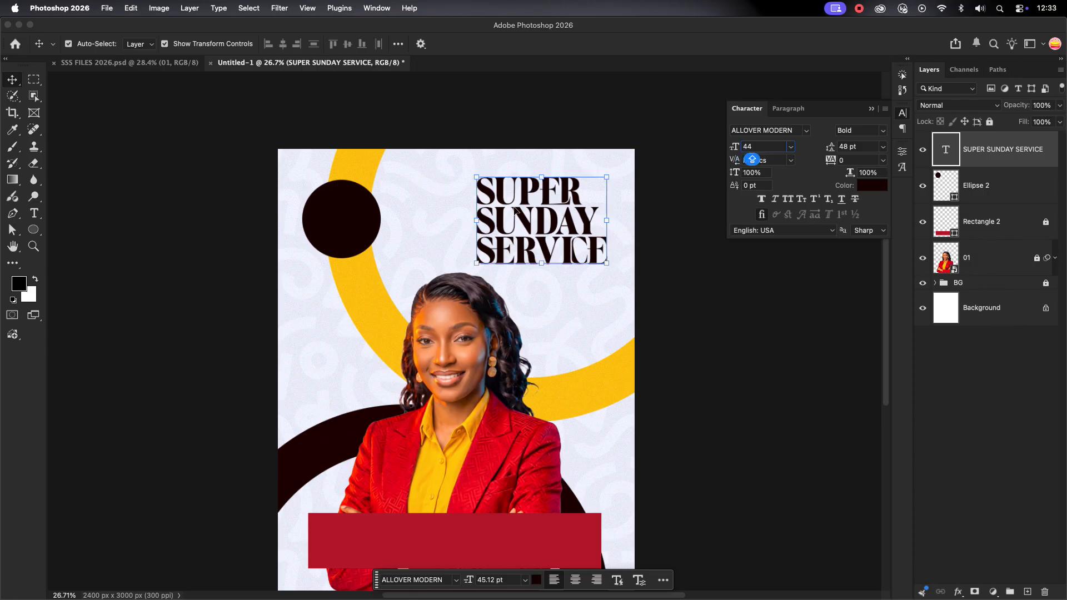
pyautogui.press('Return')
pyautogui.click(870, 146)
pyautogui.write('45')
pyautogui.press('Return')
pyautogui.click(671, 247)
# Unlock photo layer 01, move the photo lower, and position the heading beside the dark circle
pyautogui.moveTo(559, 229); pyautogui.dragTo(557, 244)
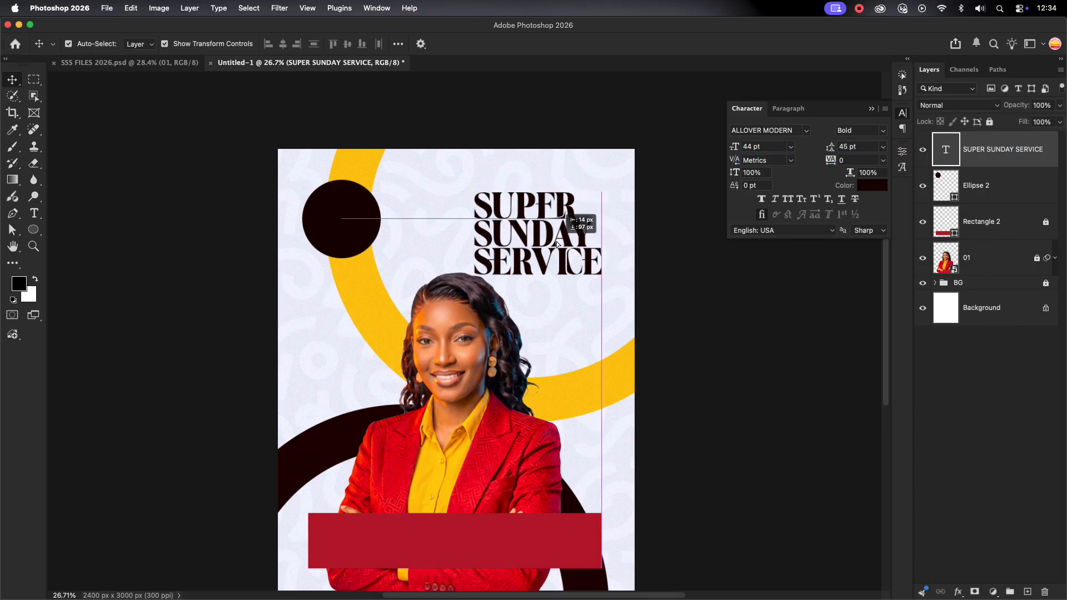
pyautogui.click(993, 262)
pyautogui.click(1038, 258)
pyautogui.moveTo(456, 355); pyautogui.dragTo(454, 379)
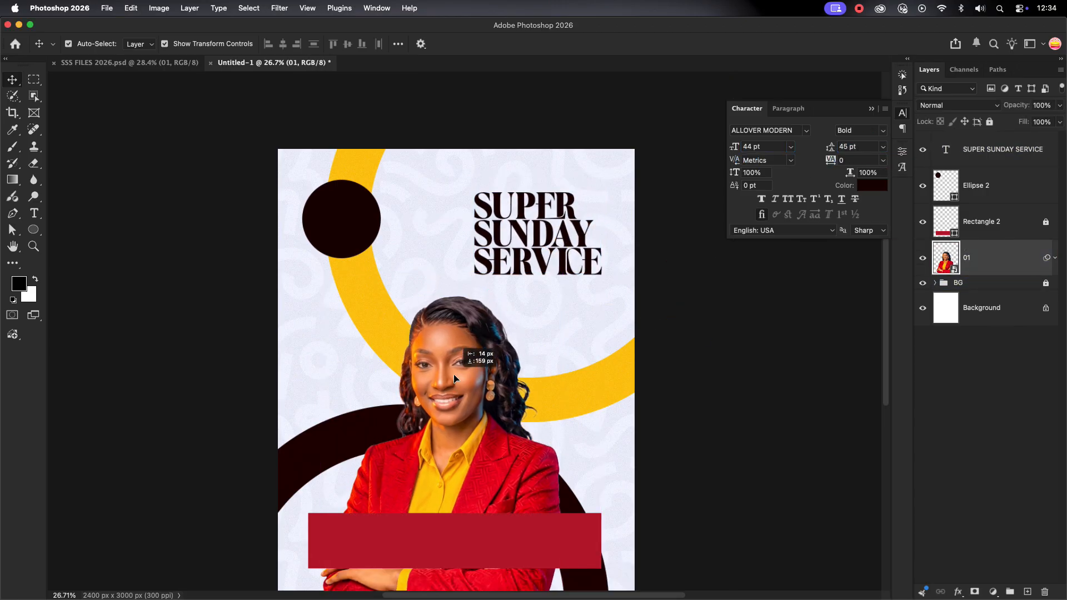
pyautogui.moveTo(540, 243)
pyautogui.mouseDown()
pyautogui.moveTo(524, 235)
pyautogui.moveTo(534, 249)
pyautogui.mouseUp()
pyautogui.click(346, 225)
pyautogui.click(426, 184)
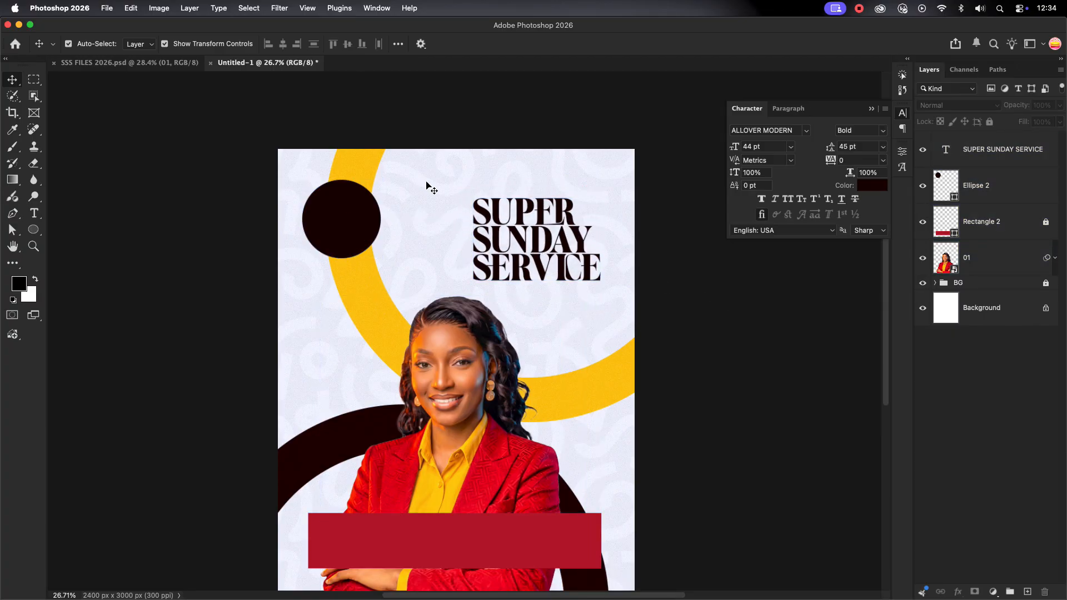
pyautogui.click(538, 232)
pyautogui.scroll(2, 539, 232)
# Add a JOIN US THIS text line above the heading and shrink it
pyautogui.click(35, 213)
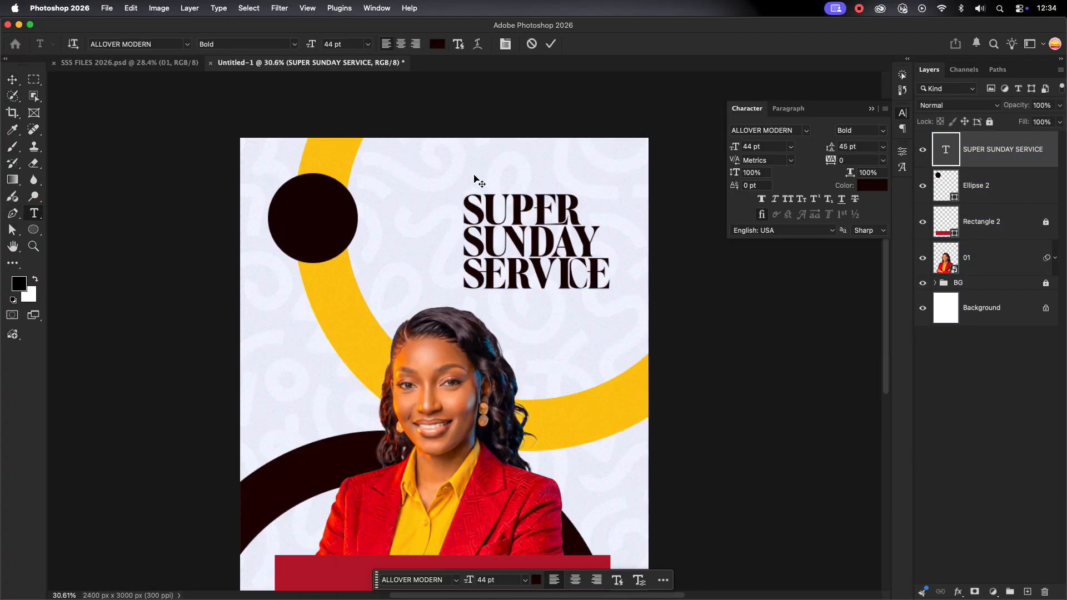
pyautogui.click(473, 174)
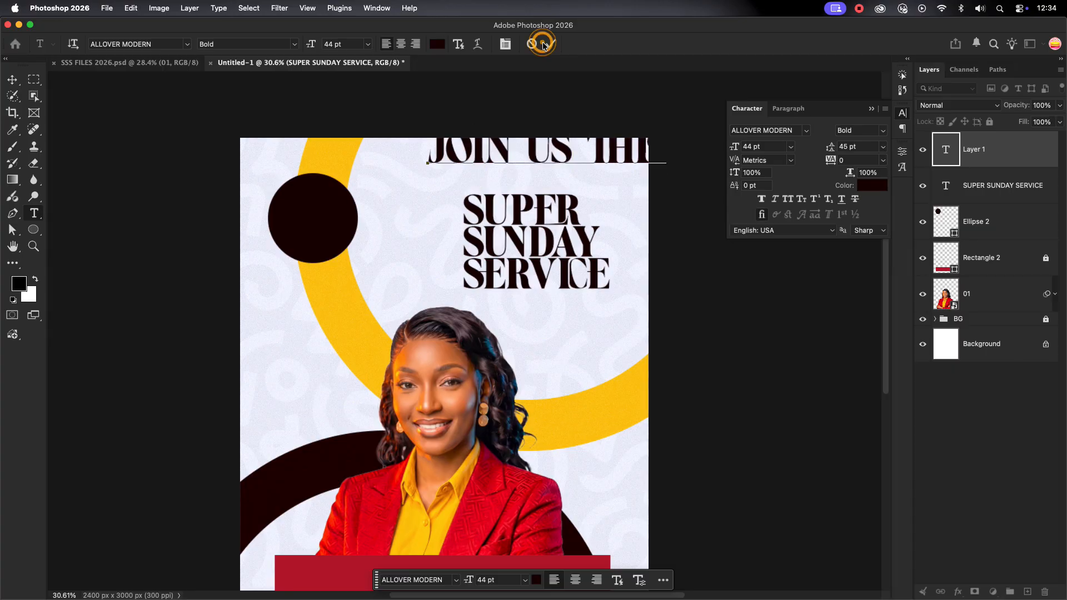
pyautogui.click(12, 80)
pyautogui.moveTo(472, 148); pyautogui.dragTo(452, 175)
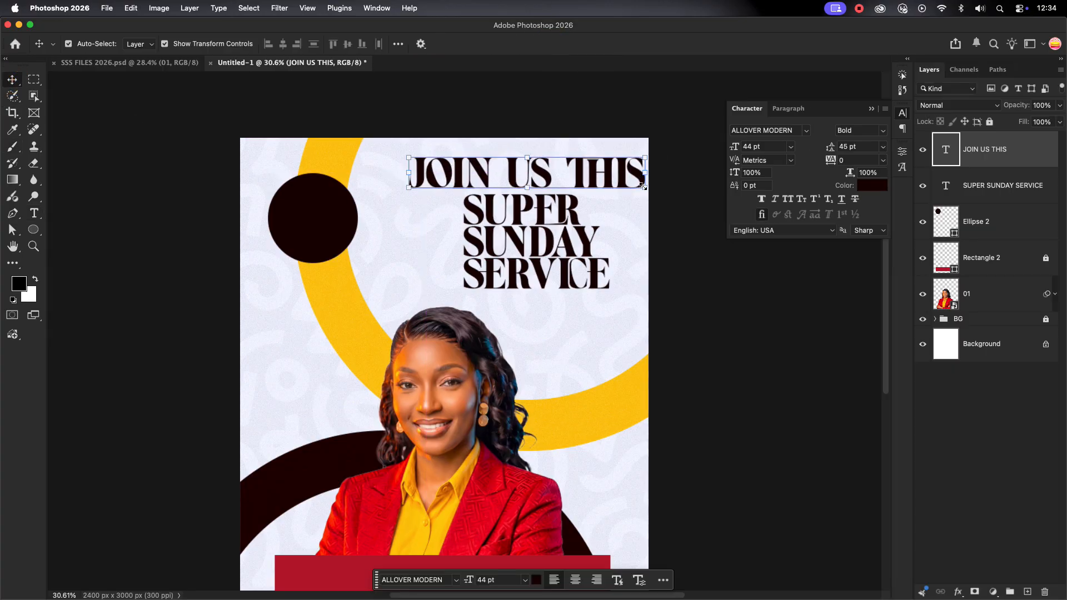
pyautogui.moveTo(645, 177); pyautogui.dragTo(542, 171)
pyautogui.press('Return')
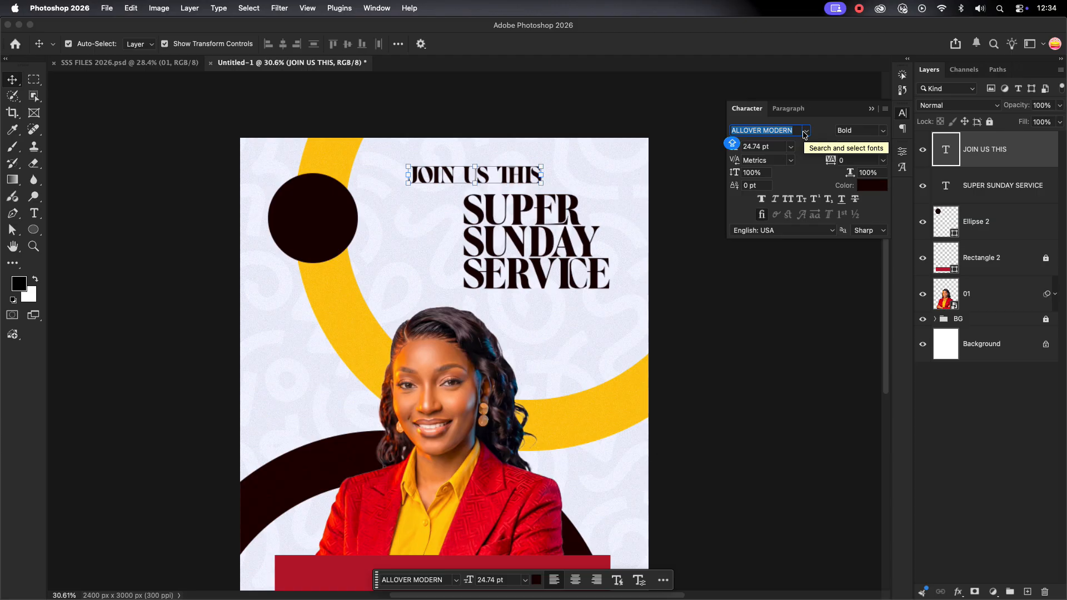
# Set JOIN US THIS in Basement Grotesque Expanded, scale it down and place it above SUPER
pyautogui.write('BASE')
pyautogui.click(878, 313)
pyautogui.moveTo(553, 177); pyautogui.dragTo(474, 177)
pyautogui.moveTo(423, 181); pyautogui.dragTo(576, 270)
pyautogui.click(617, 44)
# Give JOIN US THIS letter tracking of 200 and the dark text colour
pyautogui.click(883, 160)
pyautogui.click(855, 343)
pyautogui.click(583, 348)
pyautogui.click(539, 181)
pyautogui.click(534, 187)
pyautogui.click(870, 185)
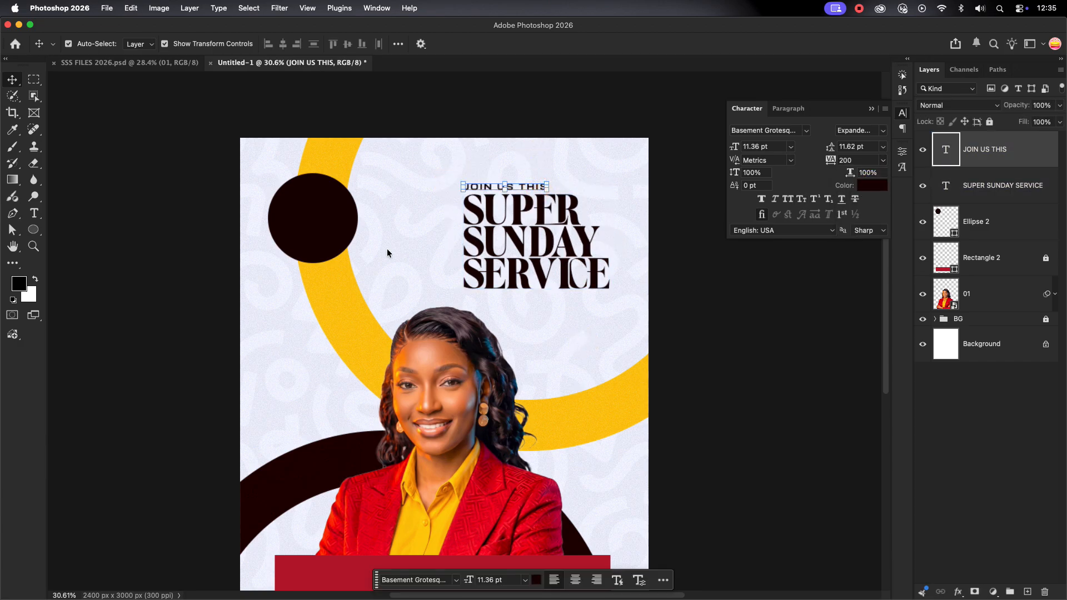
pyautogui.click(339, 239)
pyautogui.click(960, 271)
# Move the JOIN US THIS and heading lines together into alignment with small nudges
pyautogui.click(581, 311)
pyautogui.scroll(5, 581, 311)
pyautogui.scroll(-5, 582, 310)
pyautogui.moveTo(608, 149); pyautogui.dragTo(476, 311)
pyautogui.click(624, 321)
pyautogui.scroll(-2, 583, 338)
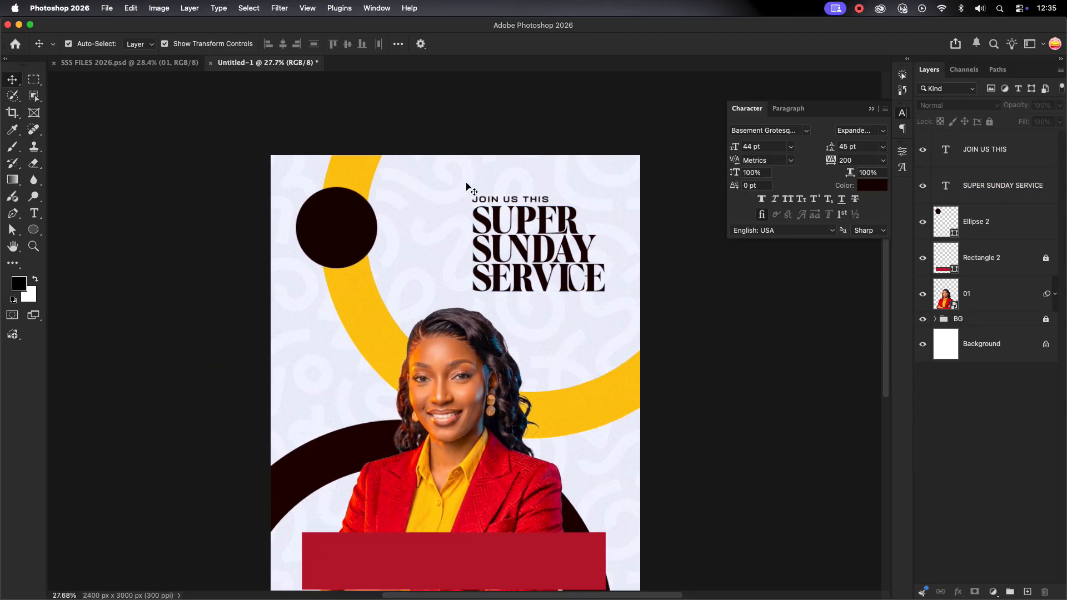
pyautogui.moveTo(469, 188); pyautogui.dragTo(606, 267)
pyautogui.moveTo(537, 229); pyautogui.dragTo(529, 229)
pyautogui.click(567, 352)
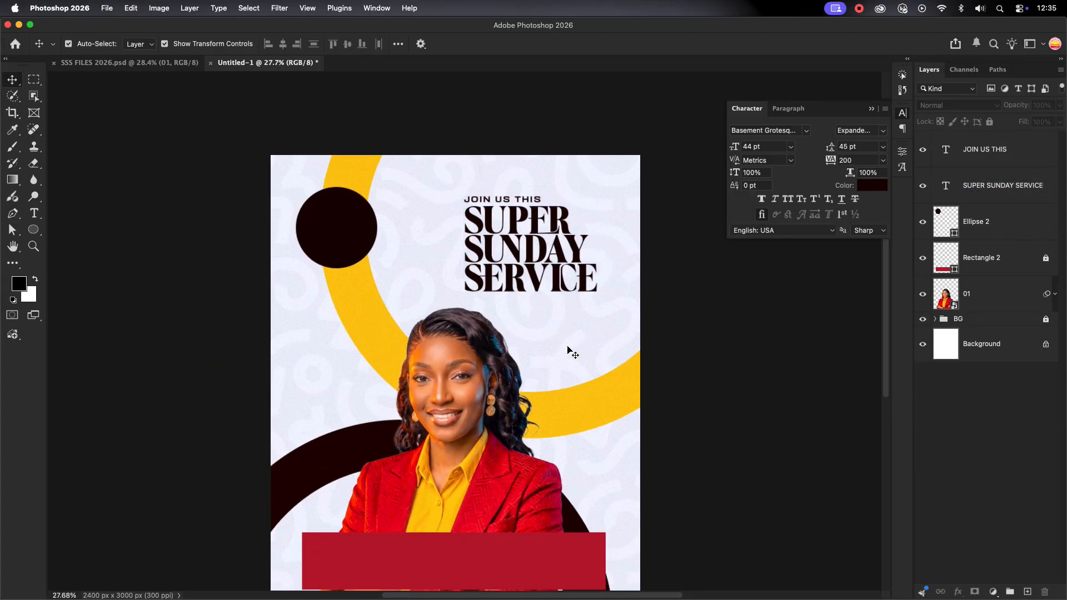
pyautogui.moveTo(466, 193); pyautogui.dragTo(525, 236)
pyautogui.click(562, 311)
pyautogui.moveTo(510, 176); pyautogui.dragTo(557, 271)
pyautogui.hotkey('shift', 'Down')
pyautogui.hotkey('shift', 'Down')
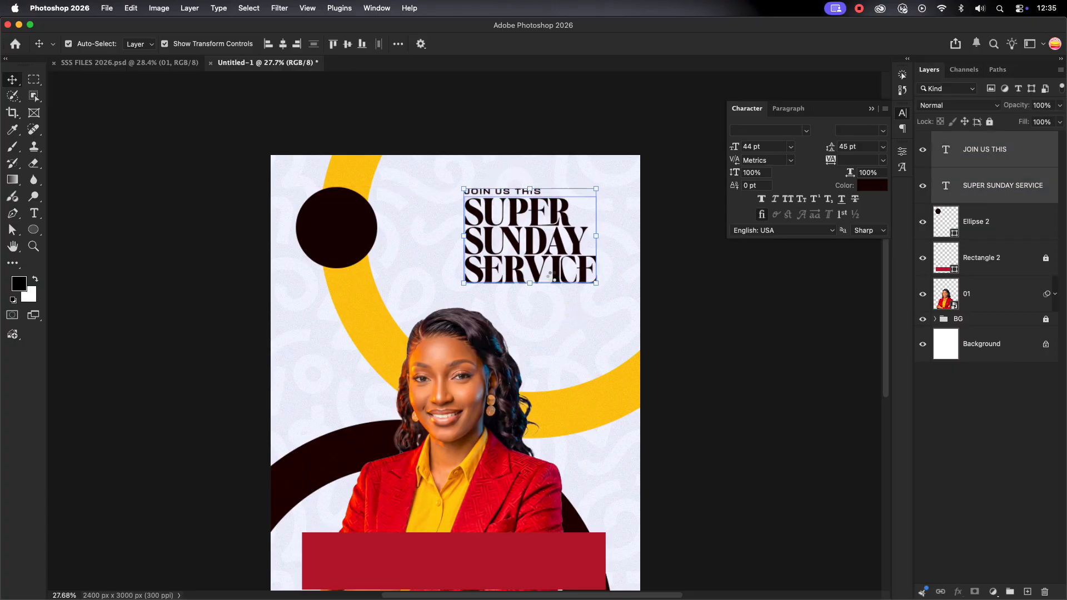
pyautogui.click(562, 312)
pyautogui.scroll(4, 561, 314)
# Type the two-line date SUN. 2ND / AUG. 2026 below the heading and move it left
pyautogui.click(34, 213)
pyautogui.click(532, 328)
pyautogui.write('SUN')
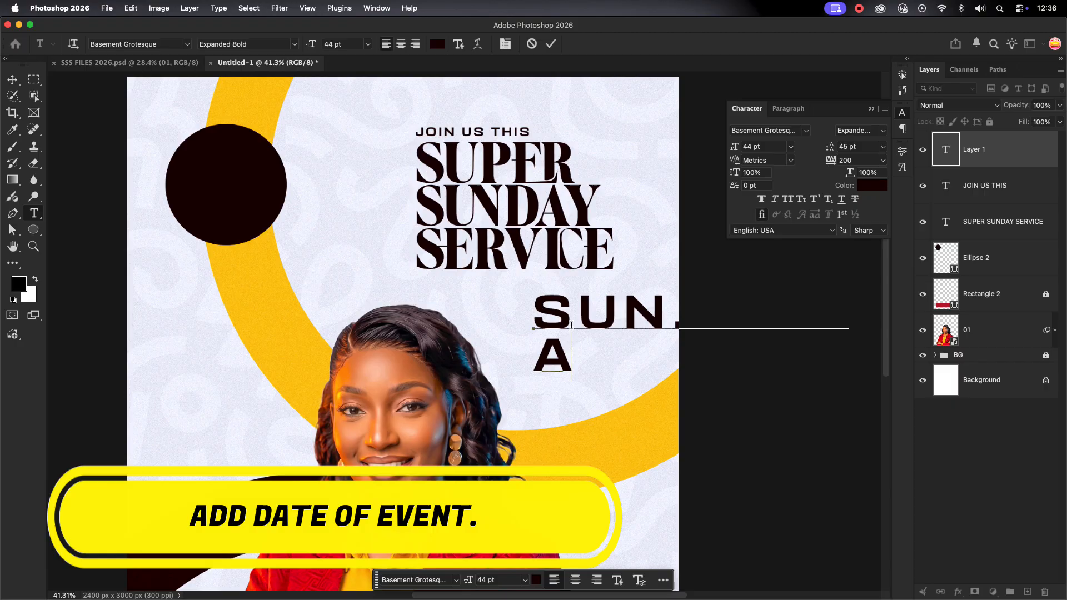
pyautogui.write('.')
pyautogui.press('Return')
pyautogui.write('AUG.')
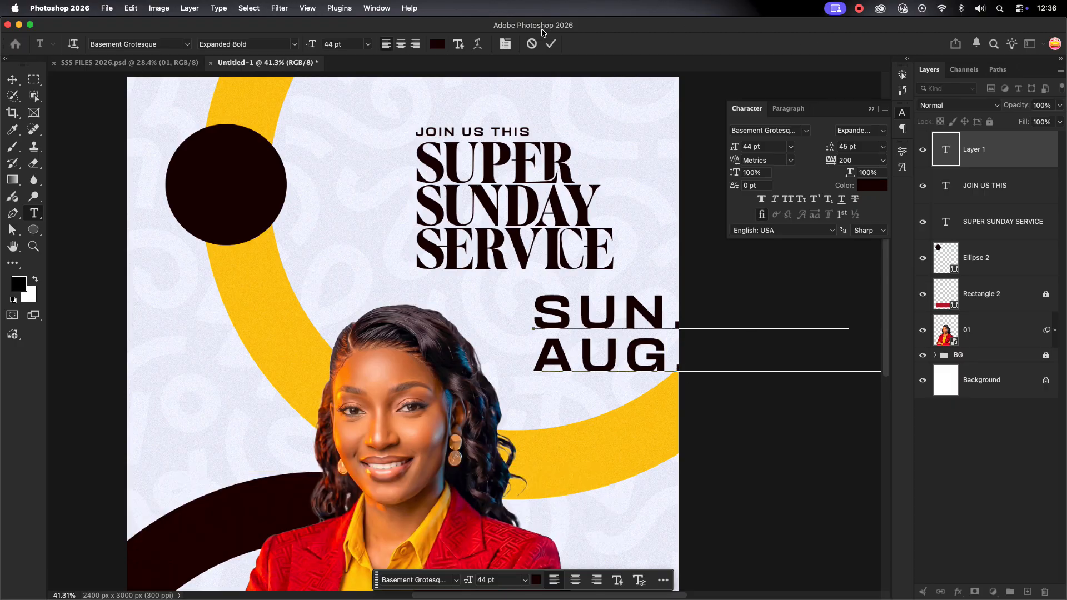
pyautogui.click(550, 44)
pyautogui.press('v')
pyautogui.moveTo(639, 328); pyautogui.dragTo(564, 315)
# Set the date in Inbox Black with tracking 0
pyautogui.click(798, 126)
pyautogui.write('I')
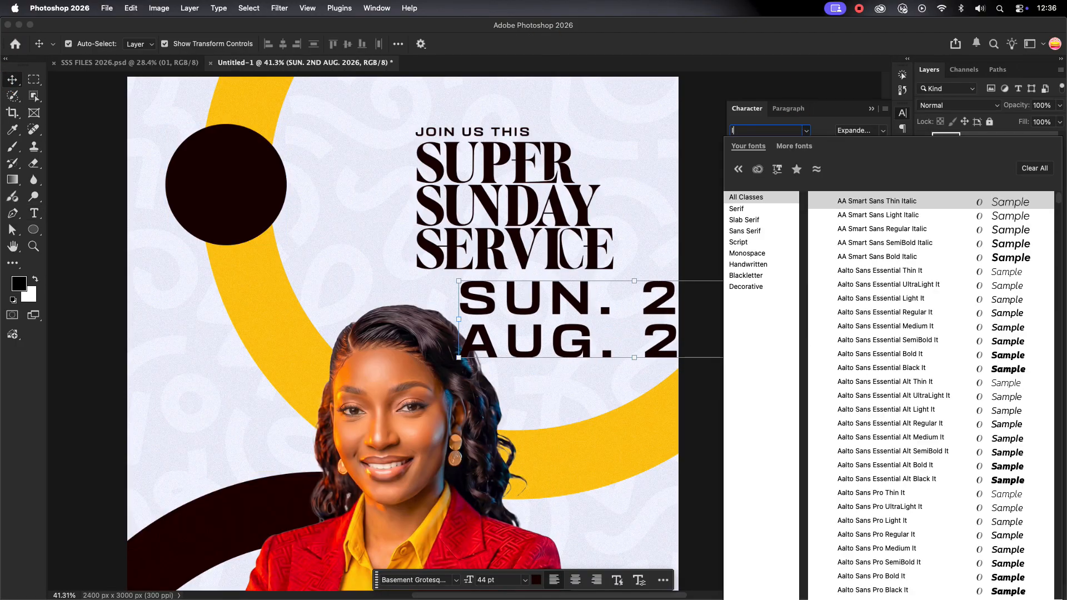
pyautogui.write('NBO')
pyautogui.click(855, 202)
pyautogui.click(883, 160)
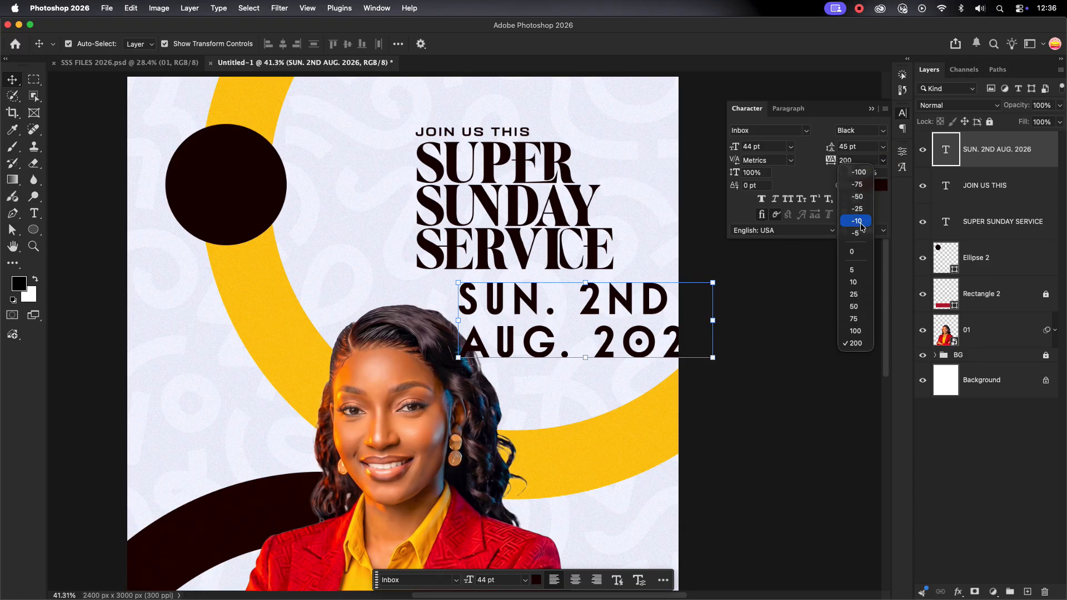
pyautogui.click(856, 250)
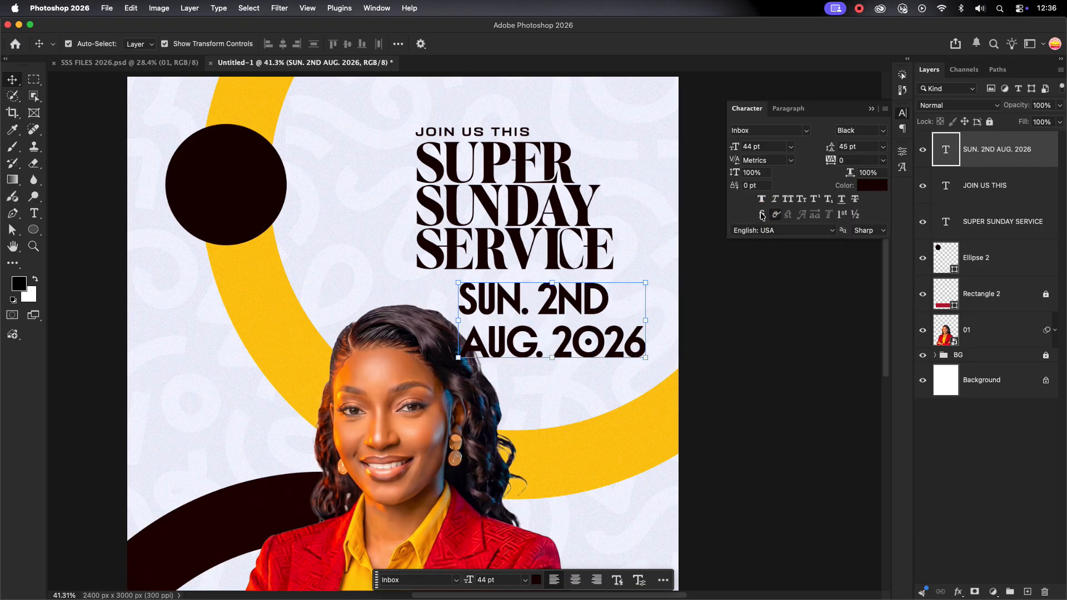
# Enlarge the SUN. 2ND line to 56 pt and tighten the date's line spacing
pyautogui.doubleClick(597, 303)
pyautogui.moveTo(596, 303); pyautogui.dragTo(464, 301)
pyautogui.click(777, 148)
pyautogui.scroll(12, 776, 147)
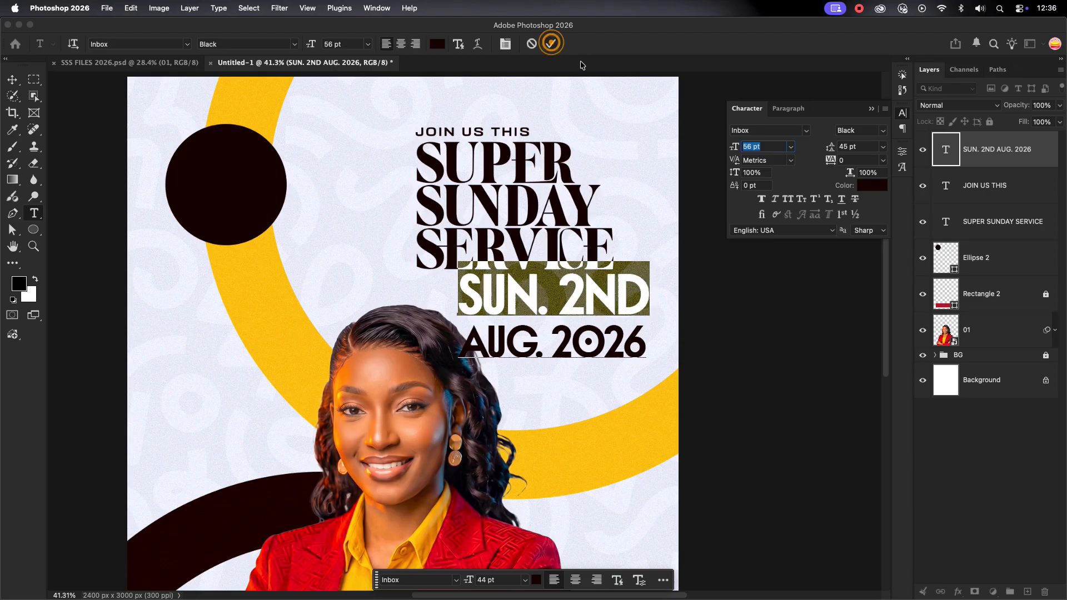
pyautogui.click(551, 42)
pyautogui.click(848, 146)
pyautogui.scroll(-8, 849, 147)
# Scale the date to about 55% and shift the heading lines slightly down
pyautogui.press('super+t')
pyautogui.moveTo(649, 314); pyautogui.dragTo(601, 302)
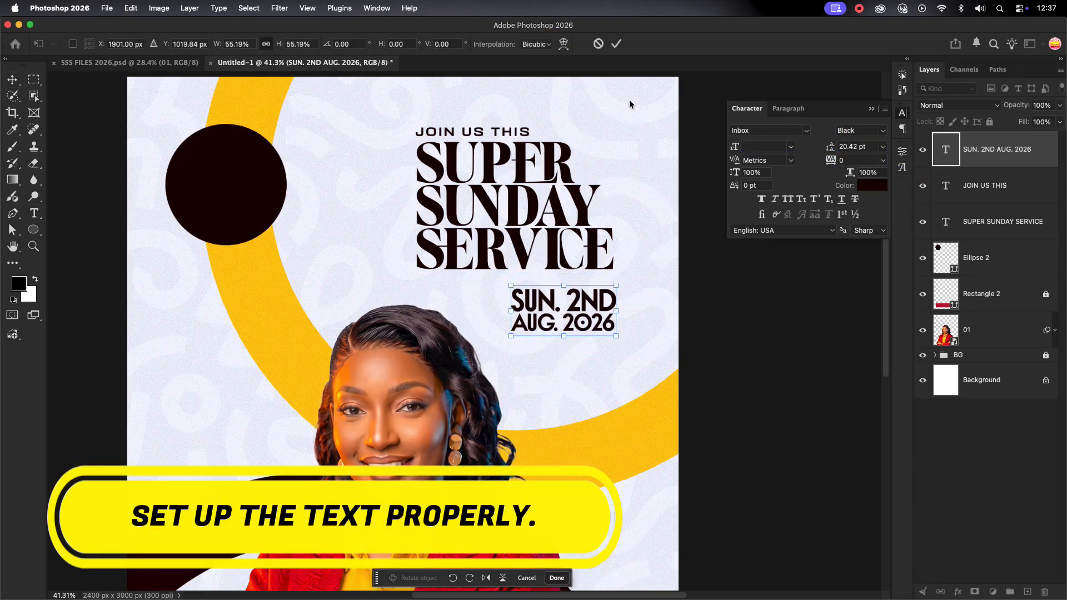
pyautogui.scroll(-2, 615, 338)
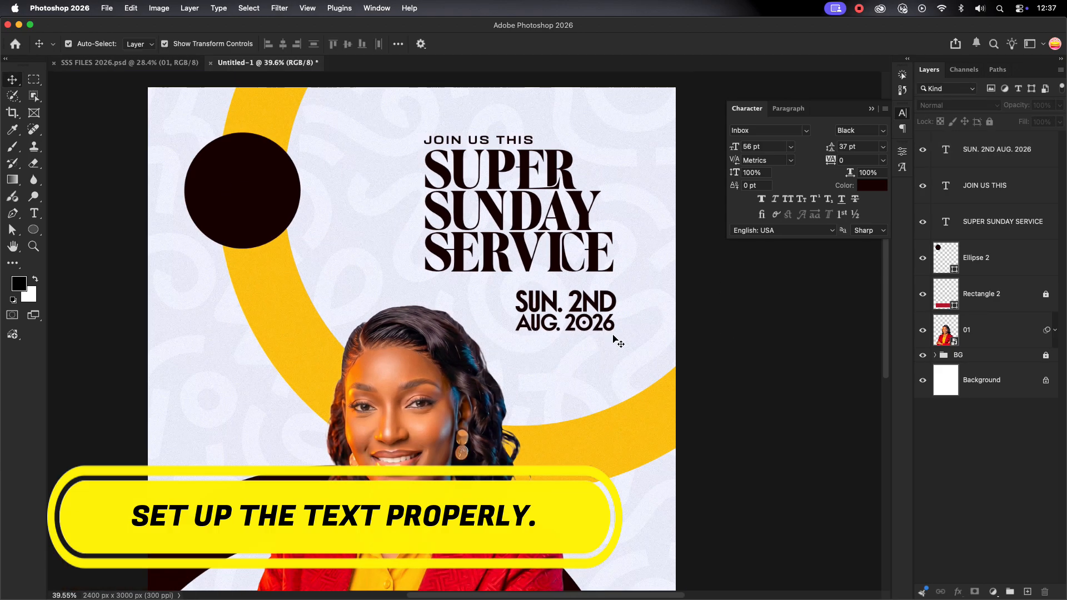
pyautogui.scroll(-1, 614, 337)
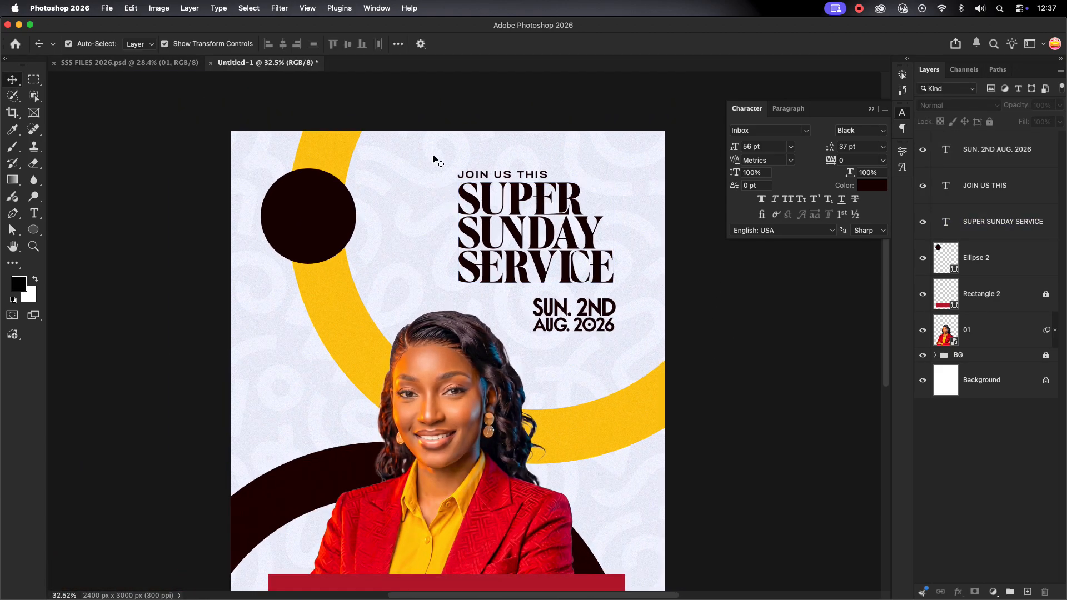
pyautogui.moveTo(434, 161); pyautogui.dragTo(535, 222)
# Duplicate the date line as '8AM GMT' at 34 pt with 28 pt leading, placed beneath the date
pyautogui.click(585, 332)
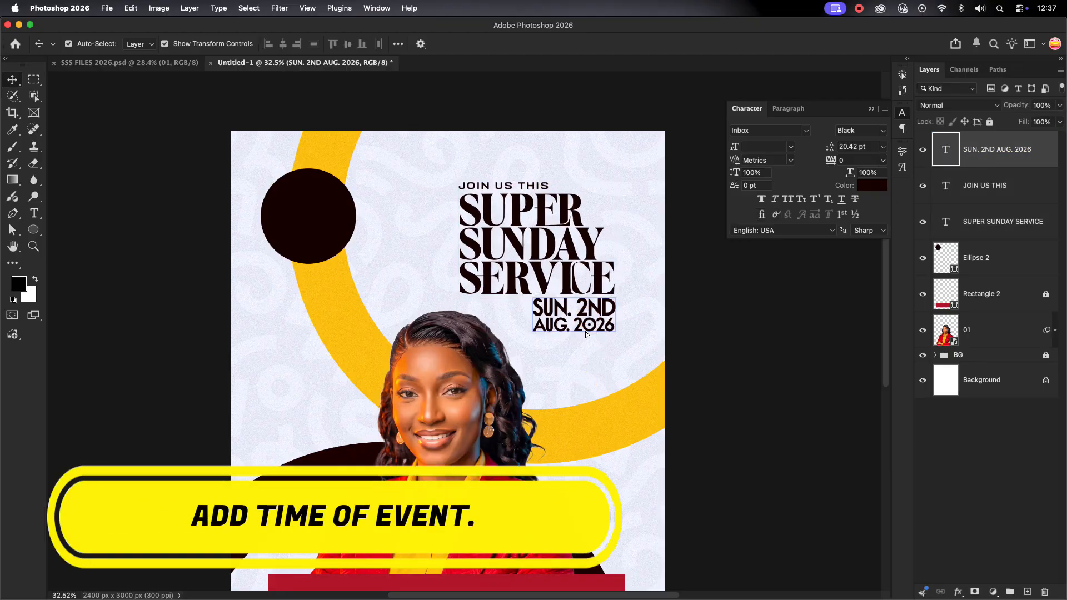
pyautogui.scroll(3, 634, 369)
pyautogui.moveTo(548, 286); pyautogui.dragTo(556, 378)
pyautogui.doubleClick(555, 378)
pyautogui.write('6')
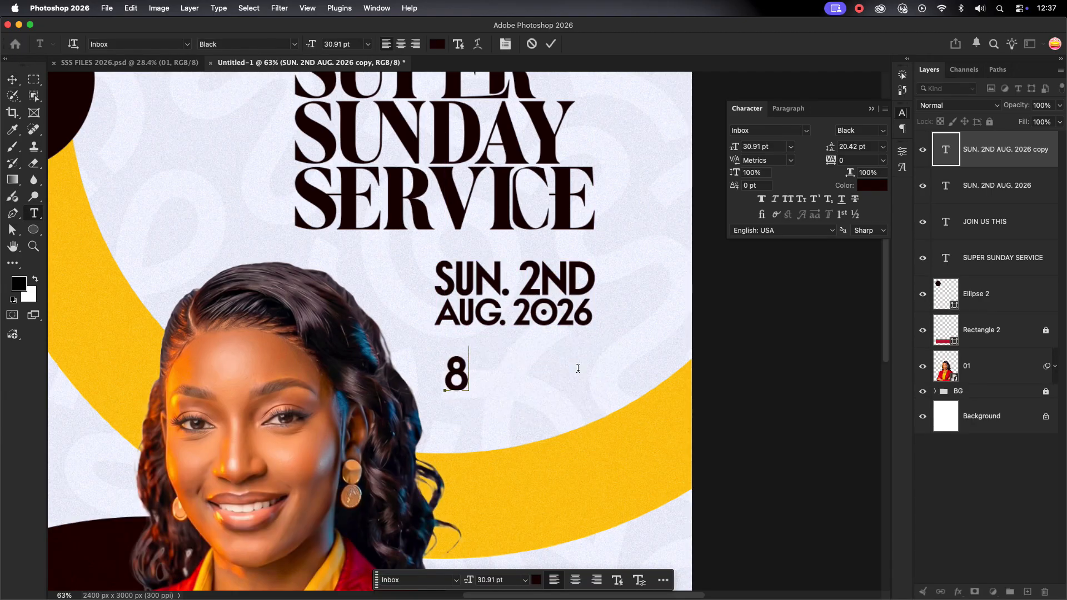
pyautogui.write('AM')
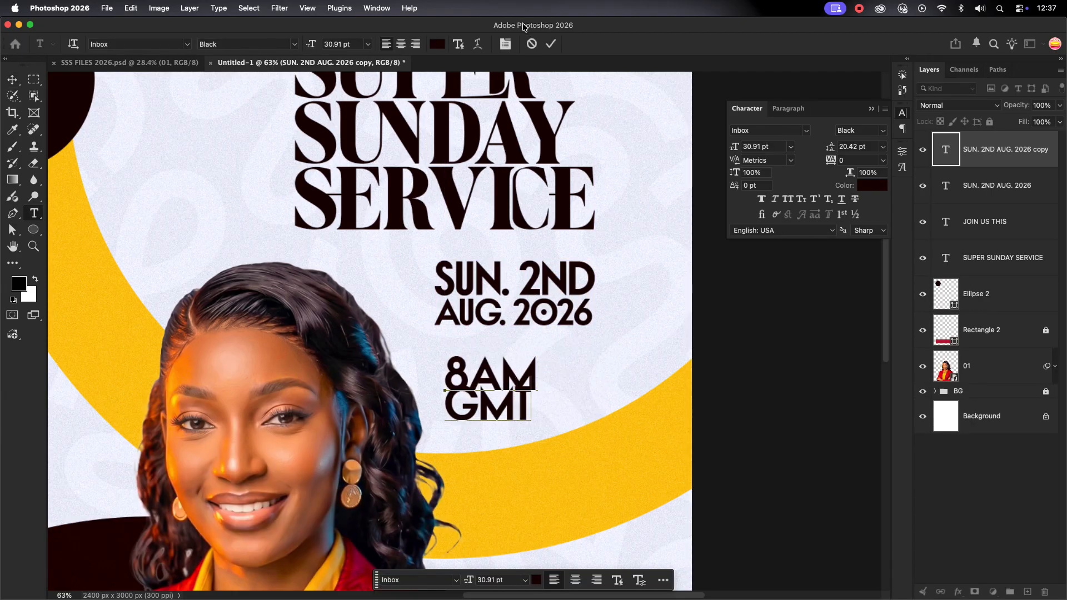
pyautogui.press('super+Return')
pyautogui.write('34')
pyautogui.press('Return')
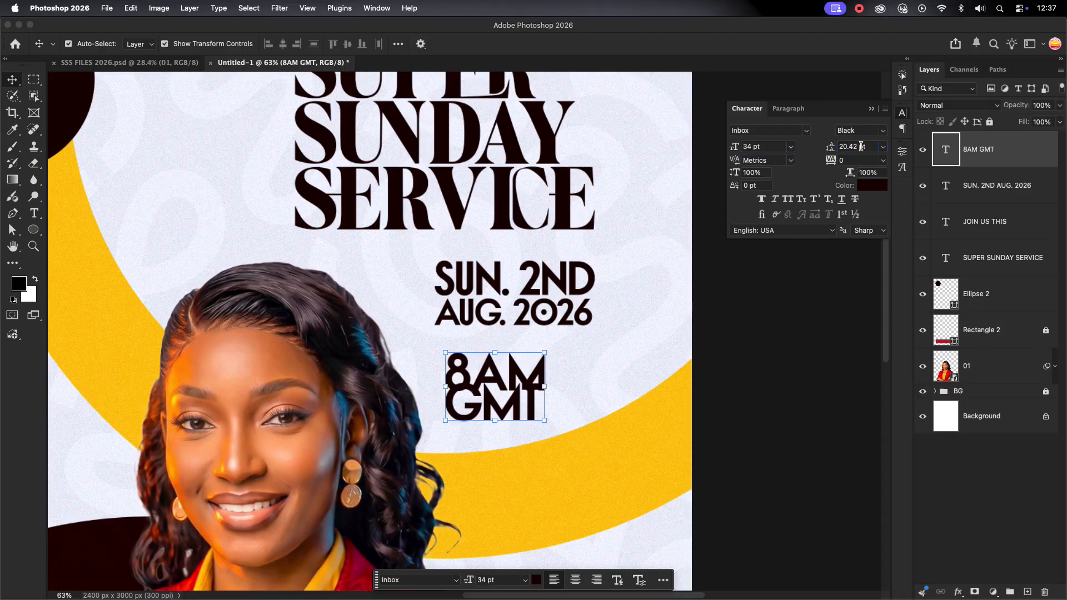
pyautogui.press('Up')
pyautogui.press('Up')
pyautogui.press('Up')
pyautogui.press('Up')
pyautogui.press('Up')
pyautogui.press('Up')
pyautogui.press('Up')
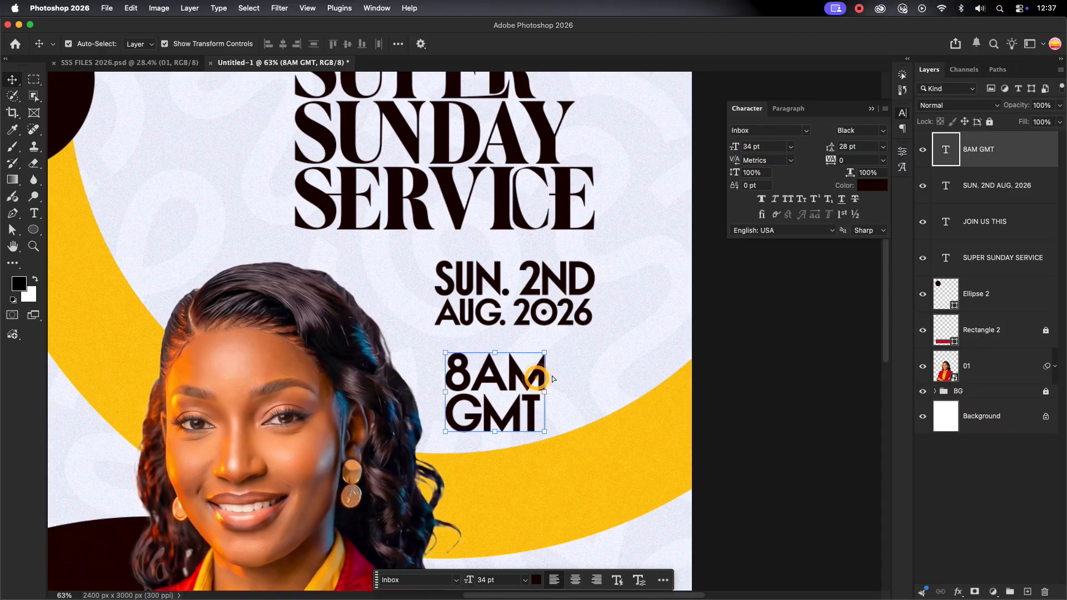
pyautogui.moveTo(552, 379); pyautogui.dragTo(582, 368)
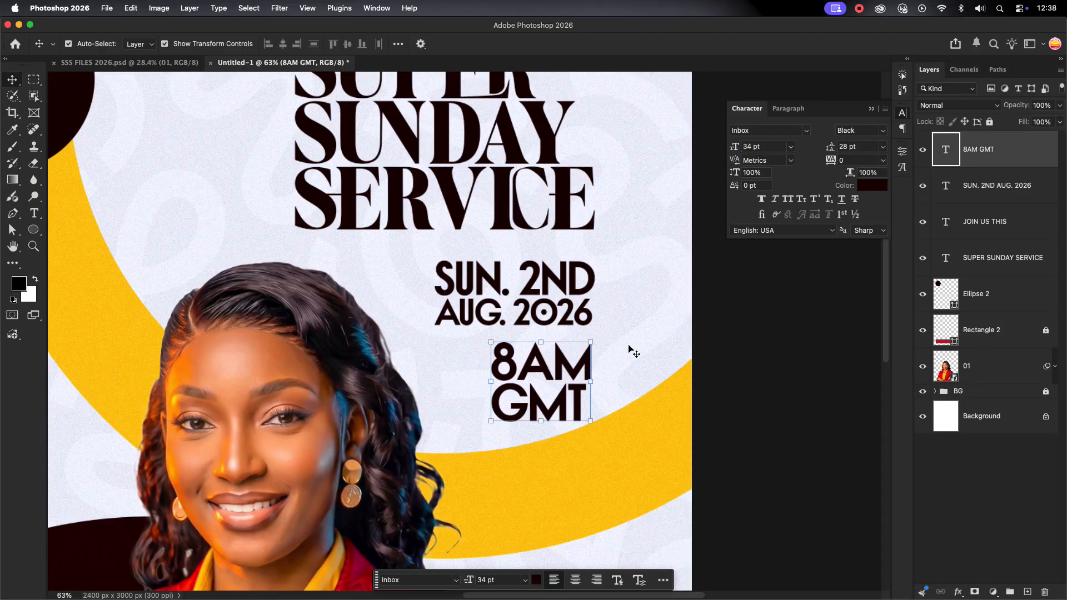
# Realign the title layers, 8AM GMT and JOIN US THIS to a common left edge
pyautogui.click(622, 361)
pyautogui.scroll(-5, 622, 359)
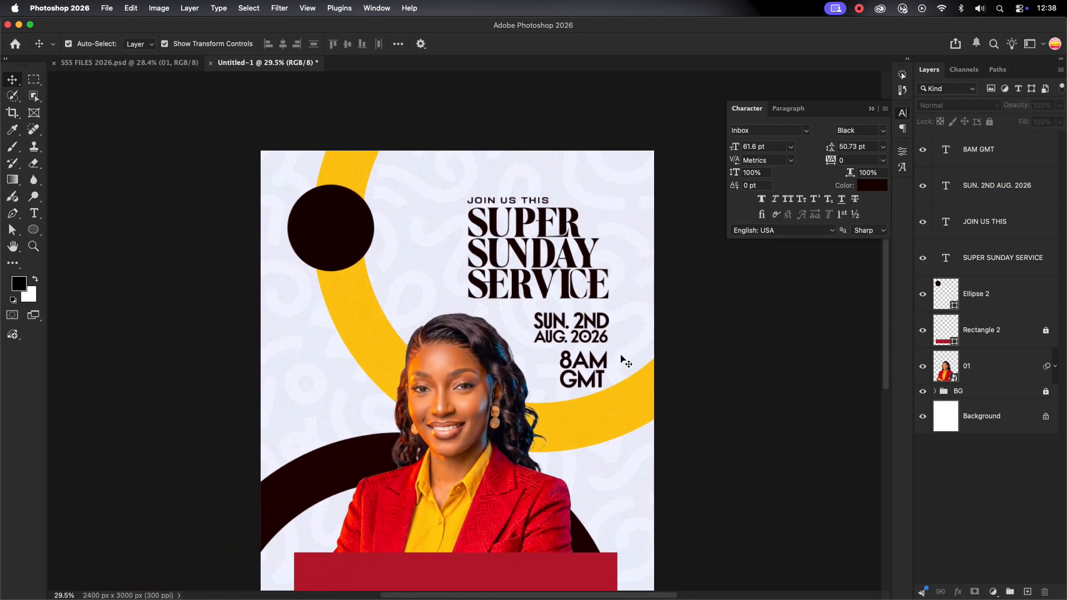
pyautogui.moveTo(614, 194); pyautogui.dragTo(599, 348)
pyautogui.moveTo(586, 245); pyautogui.dragTo(579, 247)
pyautogui.click(622, 306)
pyautogui.moveTo(582, 369); pyautogui.dragTo(574, 369)
pyautogui.click(620, 309)
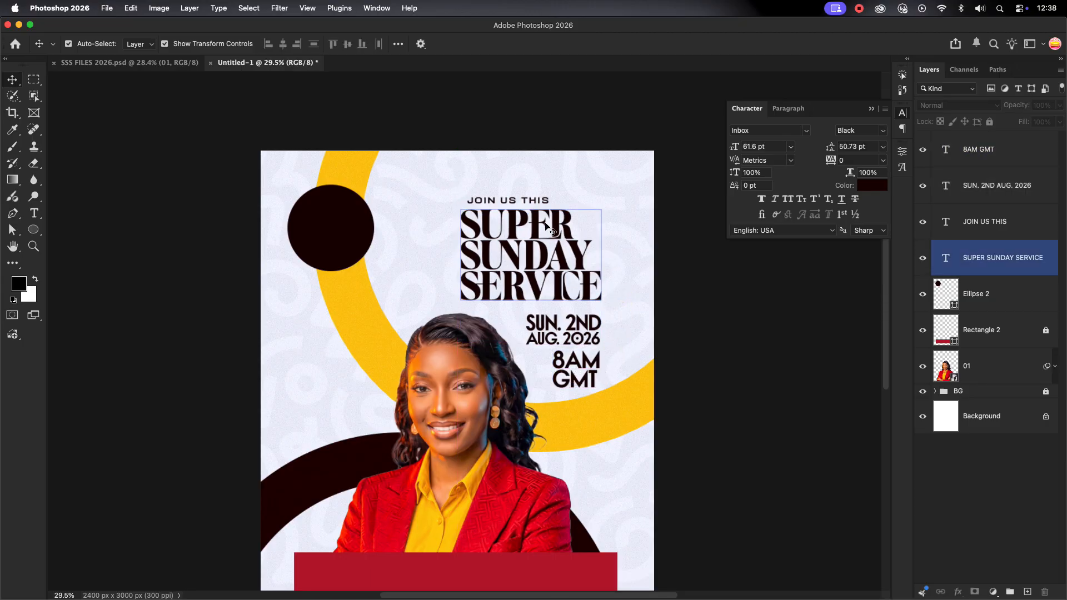
pyautogui.moveTo(518, 202); pyautogui.dragTo(510, 202)
pyautogui.click(632, 293)
# Type a 'WITH PASTOR' credit left of the face and shrink it to about 37%
pyautogui.scroll(-3, 632, 294)
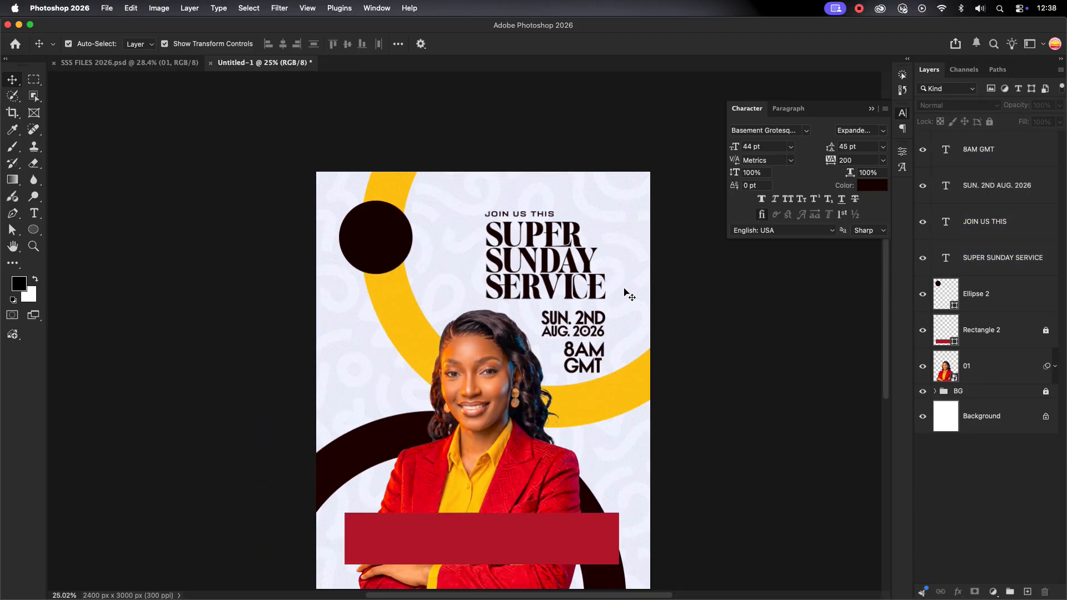
pyautogui.click(523, 456)
pyautogui.scroll(-1, 578, 389)
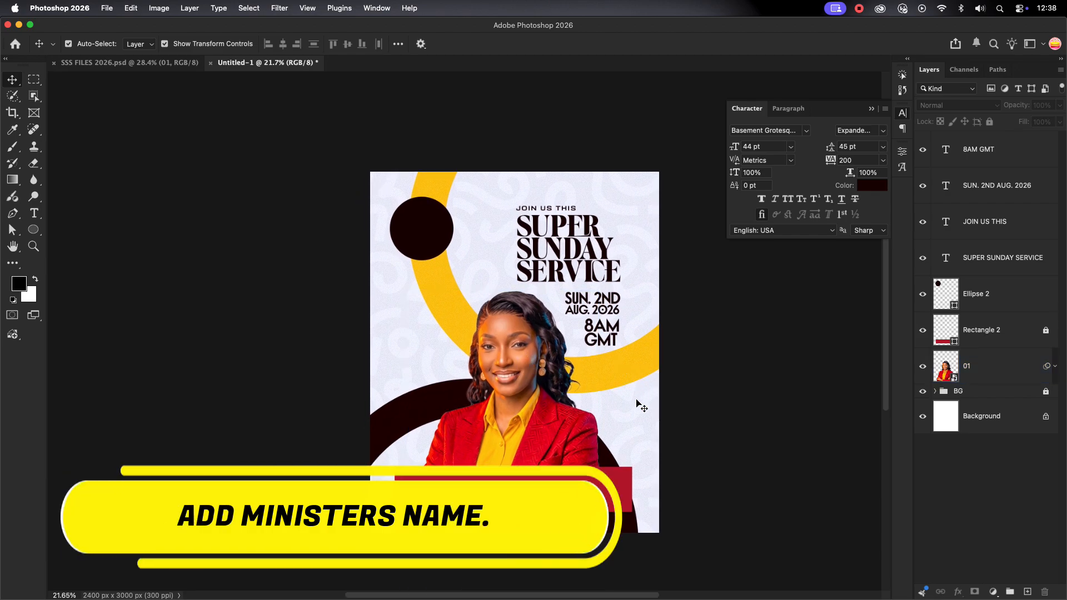
pyautogui.scroll(2, 434, 359)
pyautogui.click(33, 217)
pyautogui.click(377, 345)
pyautogui.write('WITH')
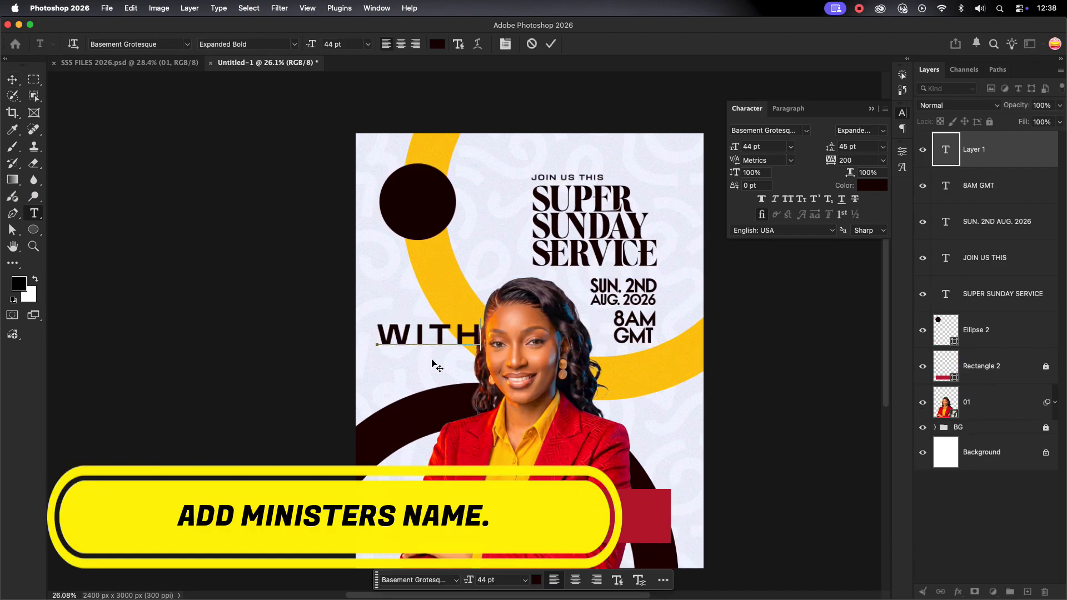
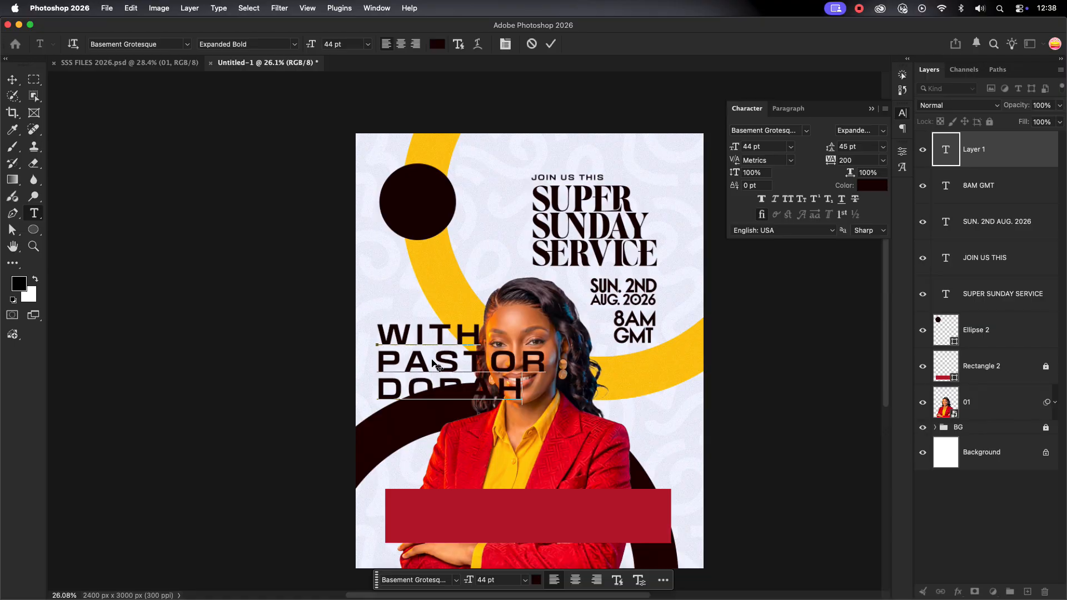
pyautogui.click(552, 44)
pyautogui.press('v')
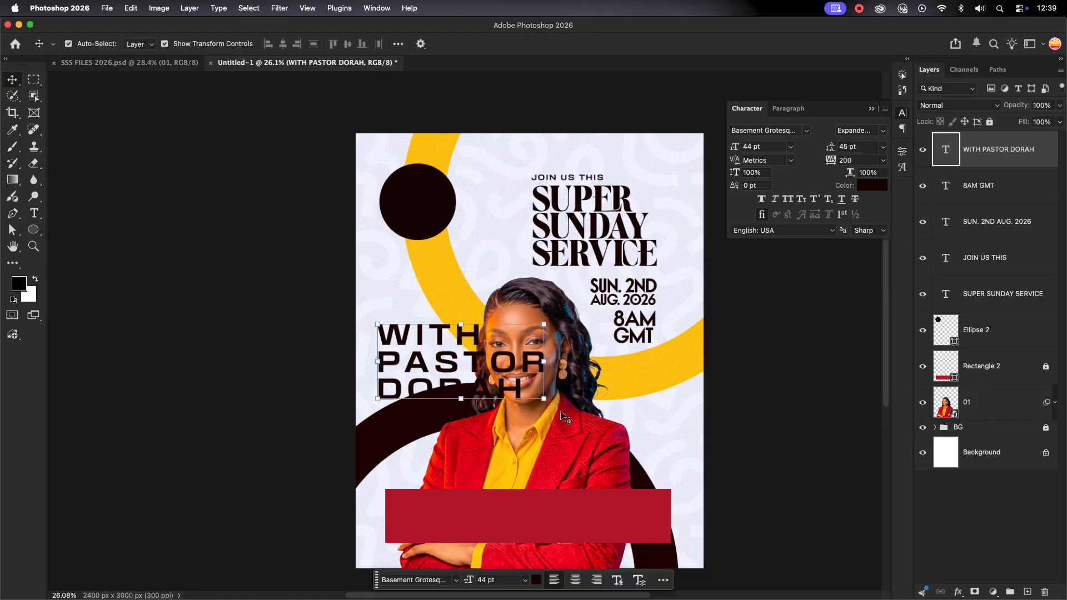
pyautogui.hotkey('ctrl', 't')
pyautogui.moveTo(546, 324); pyautogui.dragTo(436, 376)
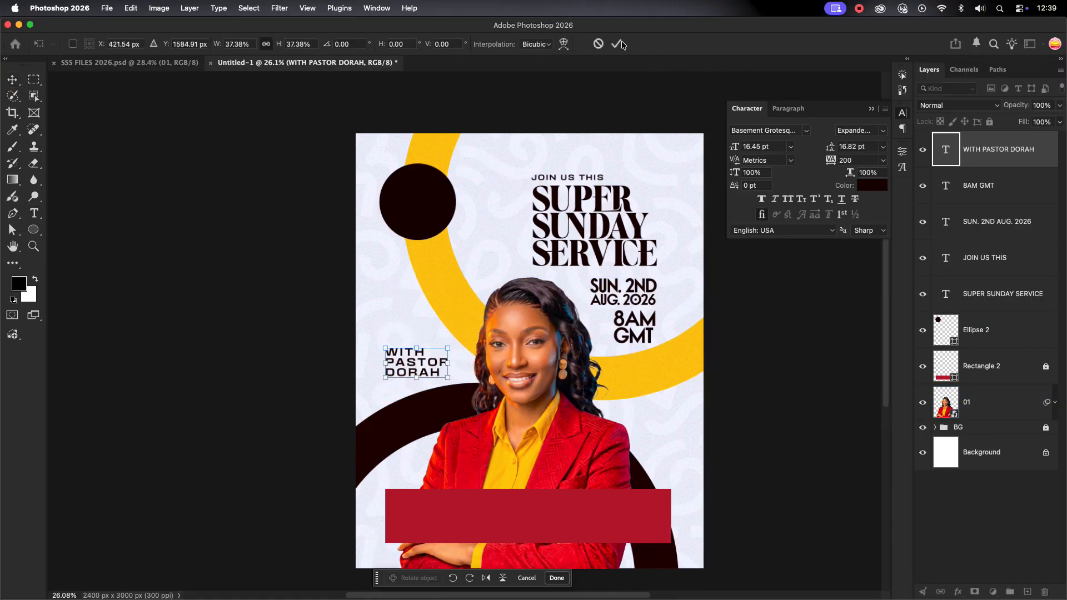
pyautogui.press('Return')
# Set the word WITH to 12 pt and the lines below it to 19 pt
pyautogui.press('ctrl+shift+super+q')
pyautogui.scroll(10, 407, 364)
pyautogui.doubleClick(464, 317)
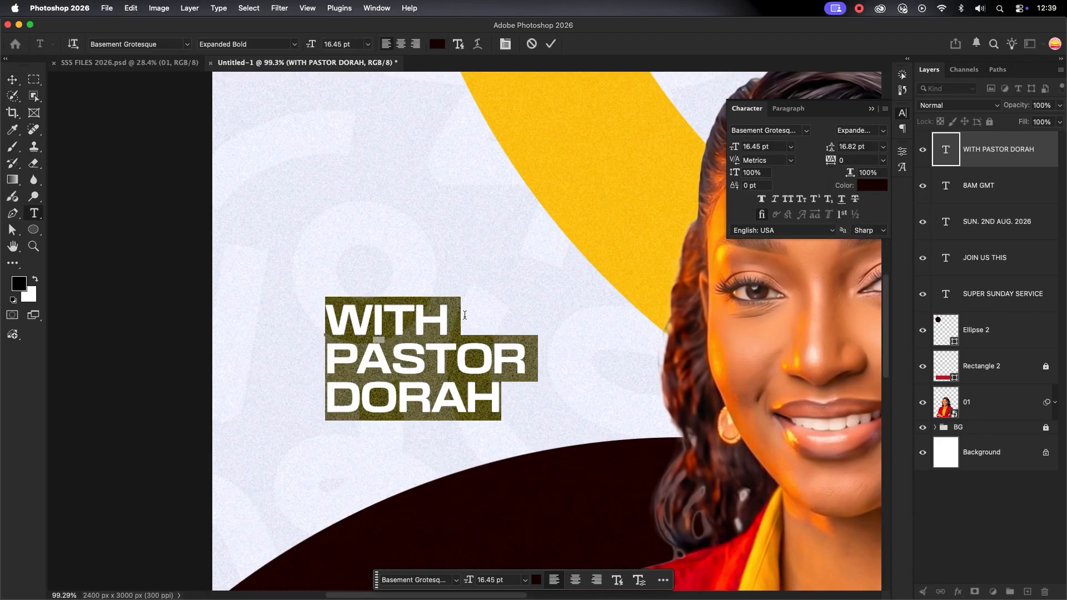
pyautogui.moveTo(465, 317); pyautogui.dragTo(280, 309)
pyautogui.press('Down')
pyautogui.press('Down')
pyautogui.press('Down')
pyautogui.press('Down')
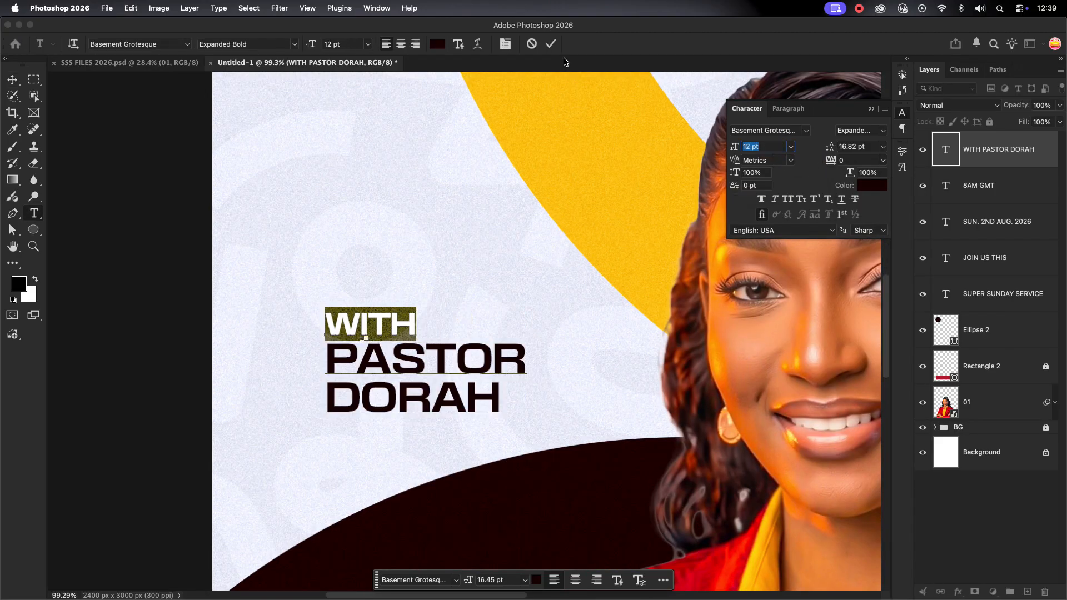
pyautogui.click(551, 44)
pyautogui.doubleClick(485, 360)
pyautogui.moveTo(501, 399); pyautogui.dragTo(514, 309)
pyautogui.click(755, 147)
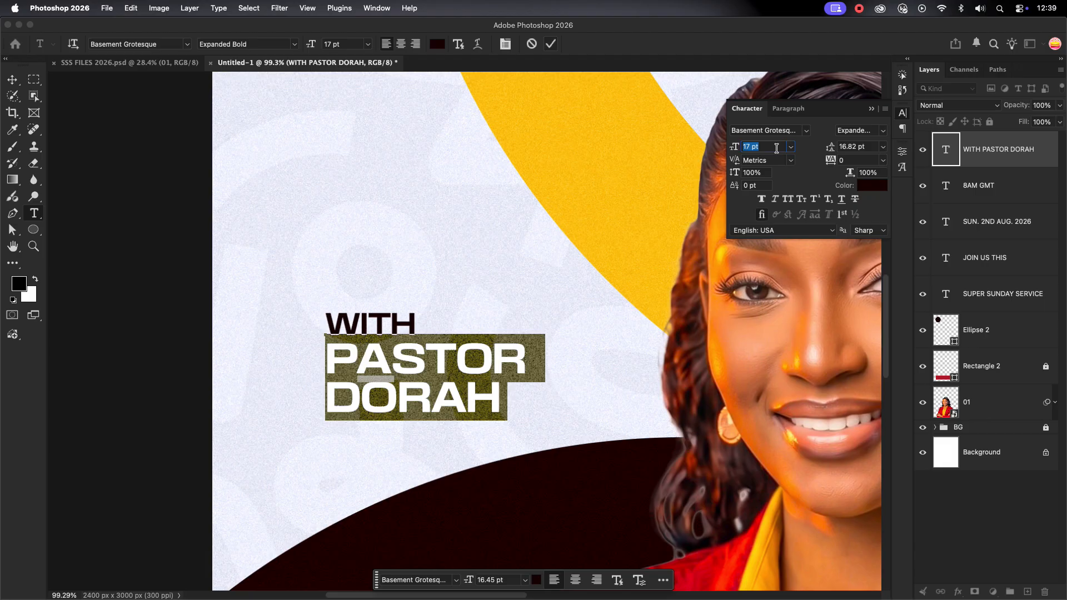
pyautogui.write('19')
pyautogui.press('Return')
pyautogui.click(551, 44)
# Add another line to the credit, shrink it to about 73% and move it right
pyautogui.doubleClick(520, 389)
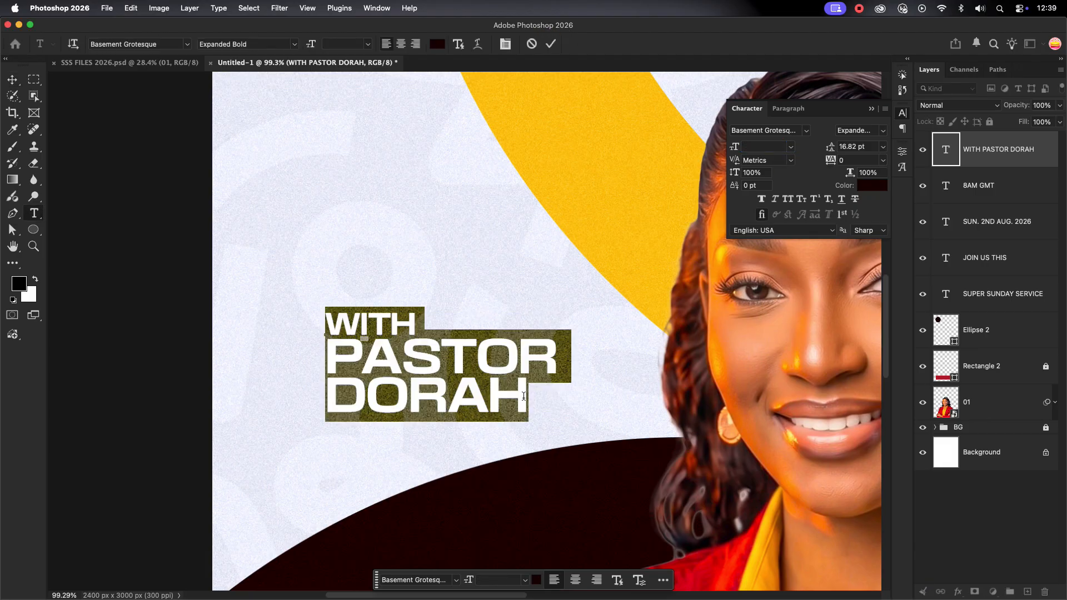
pyautogui.click(540, 412)
pyautogui.press('Return')
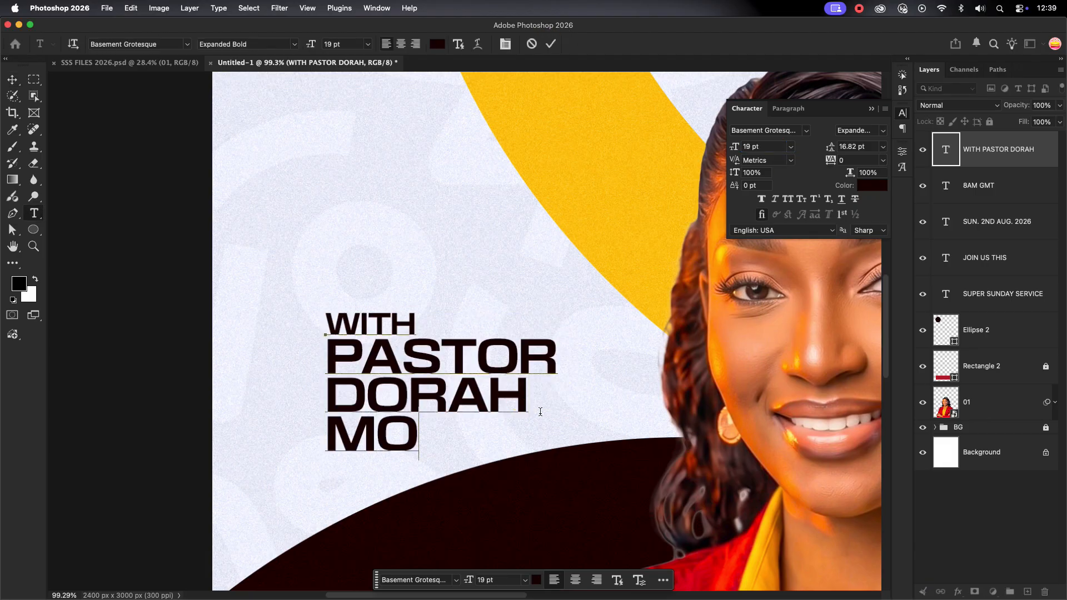
pyautogui.click(549, 43)
pyautogui.press('v')
pyautogui.scroll(-5, 486, 310)
pyautogui.moveTo(537, 349); pyautogui.dragTo(500, 350)
pyautogui.moveTo(452, 350); pyautogui.dragTo(527, 449)
pyautogui.click(616, 44)
# Recolour the credit text with the dark colour sampled from the dark circle
pyautogui.click(873, 185)
pyautogui.click(431, 269)
pyautogui.click(886, 271)
pyautogui.scroll(-5, 471, 350)
pyautogui.moveTo(464, 387); pyautogui.dragTo(472, 352)
pyautogui.click(872, 182)
pyautogui.click(471, 199)
pyautogui.click(956, 271)
# Enlarge the credit to about 109%, set 15 pt leading, and make the last two lines Expanded Black
pyautogui.press('v')
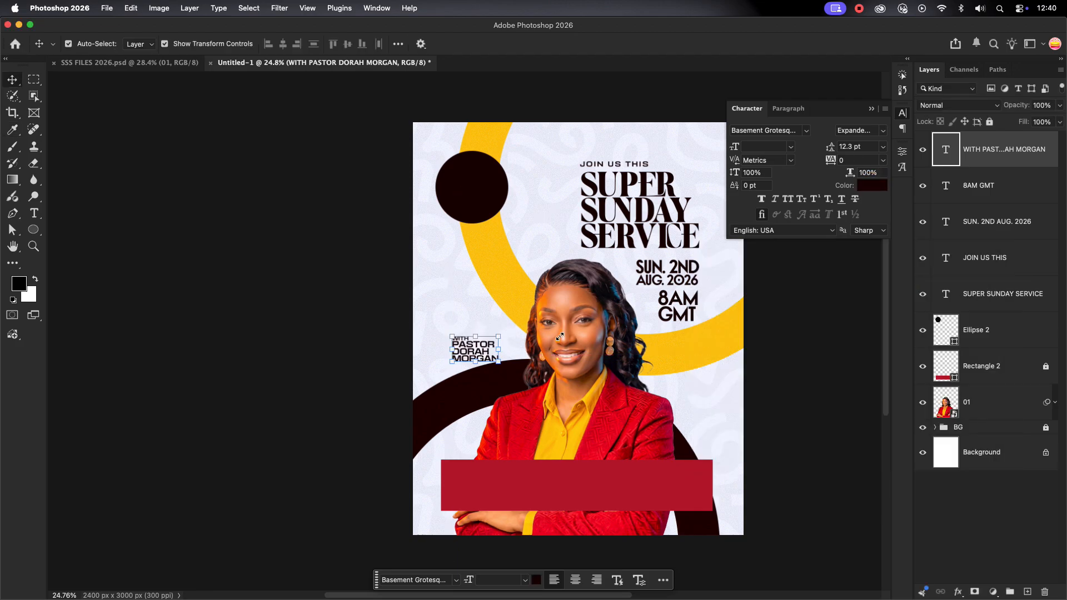
pyautogui.scroll(5, 550, 344)
pyautogui.moveTo(439, 383); pyautogui.dragTo(449, 392)
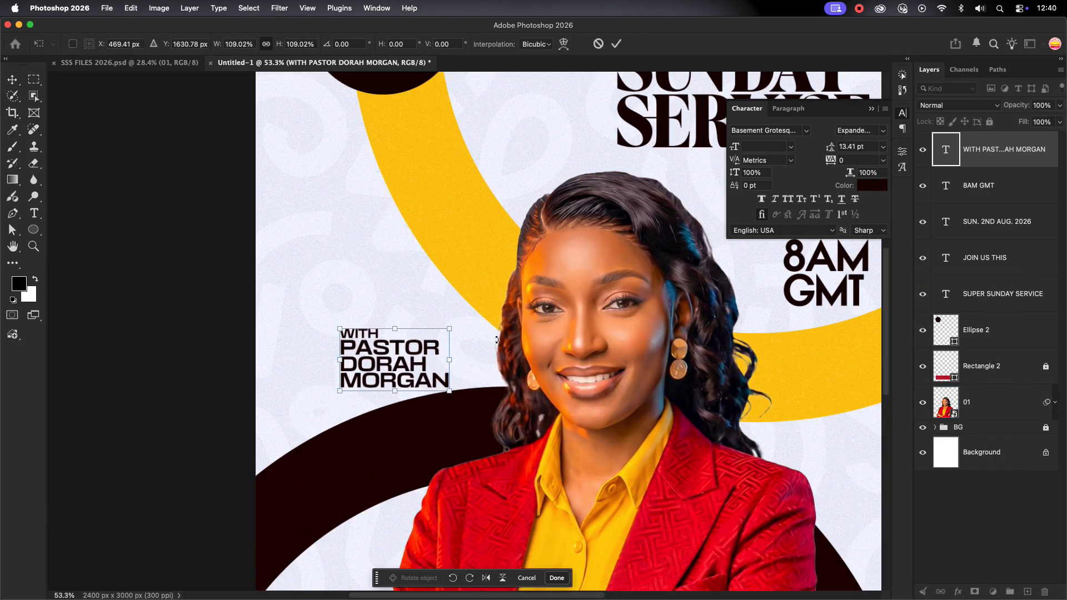
pyautogui.click(617, 46)
pyautogui.click(859, 146)
pyautogui.press('Up')
pyautogui.press('Up')
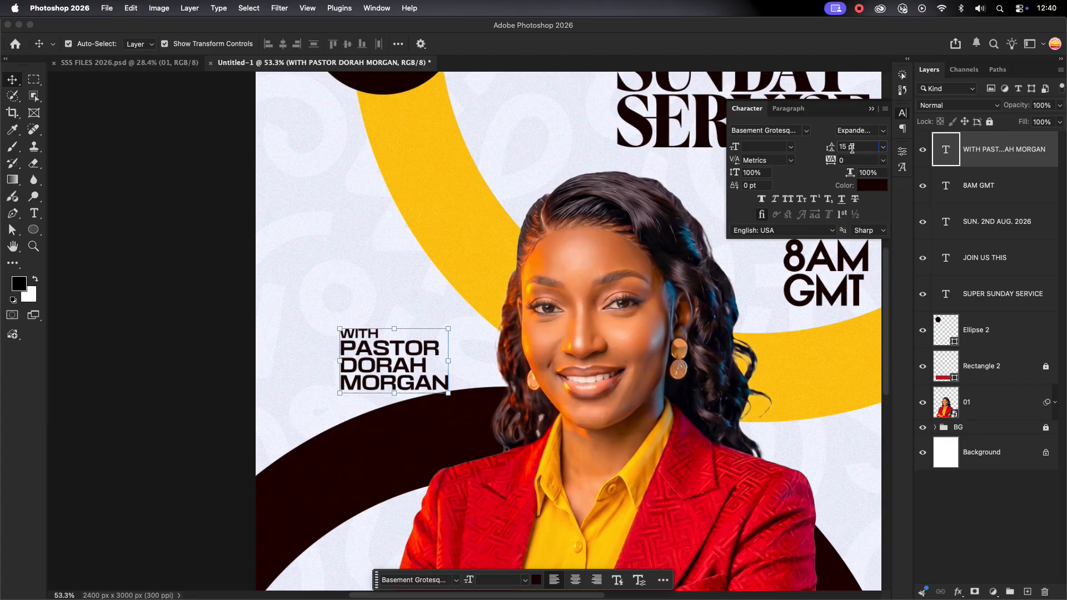
pyautogui.press('Return')
pyautogui.doubleClick(448, 384)
pyautogui.moveTo(448, 384); pyautogui.dragTo(330, 364)
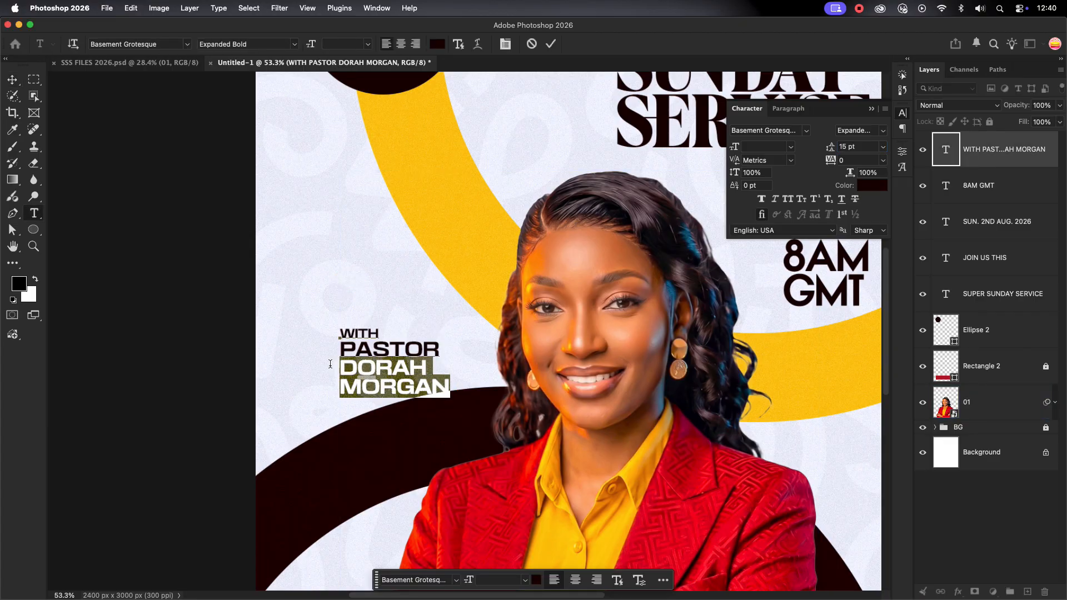
pyautogui.click(881, 132)
pyautogui.click(871, 228)
pyautogui.click(550, 44)
# Apply the Inbox Black font to the credit text layer
pyautogui.click(462, 261)
pyautogui.scroll(-5, 469, 279)
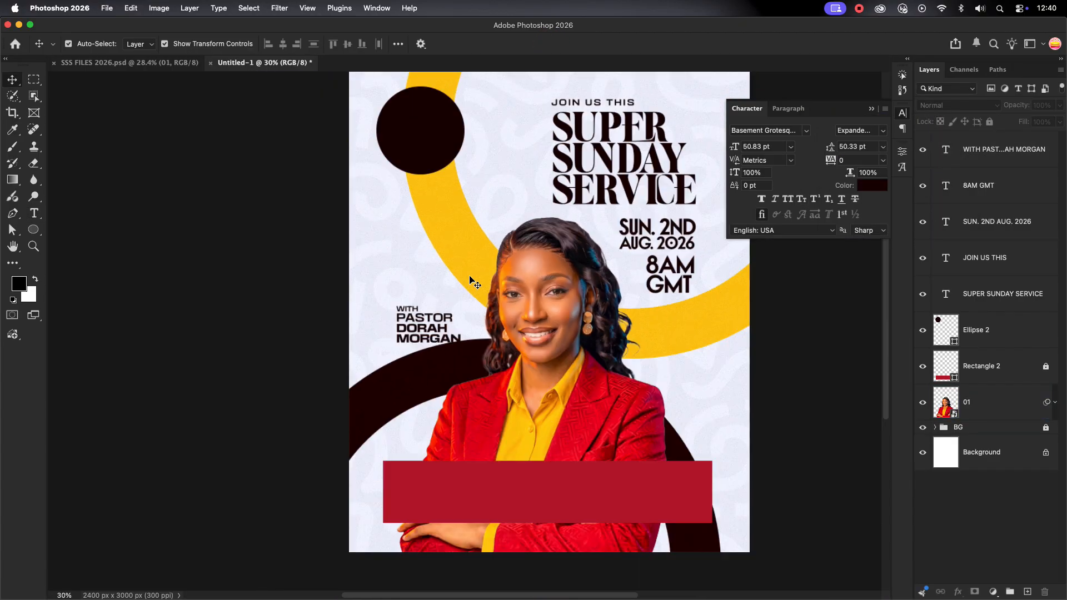
pyautogui.click(433, 325)
pyautogui.scroll(-1, 437, 325)
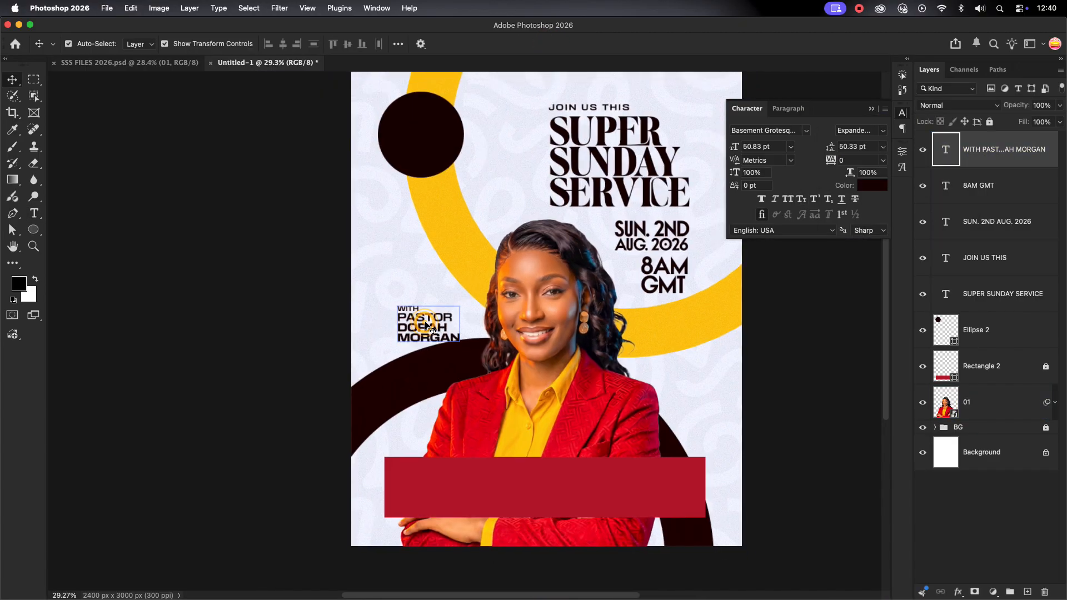
pyautogui.click(702, 382)
pyautogui.scroll(-3, 702, 383)
pyautogui.click(653, 355)
pyautogui.hscroll(2, 652, 355)
pyautogui.click(683, 362)
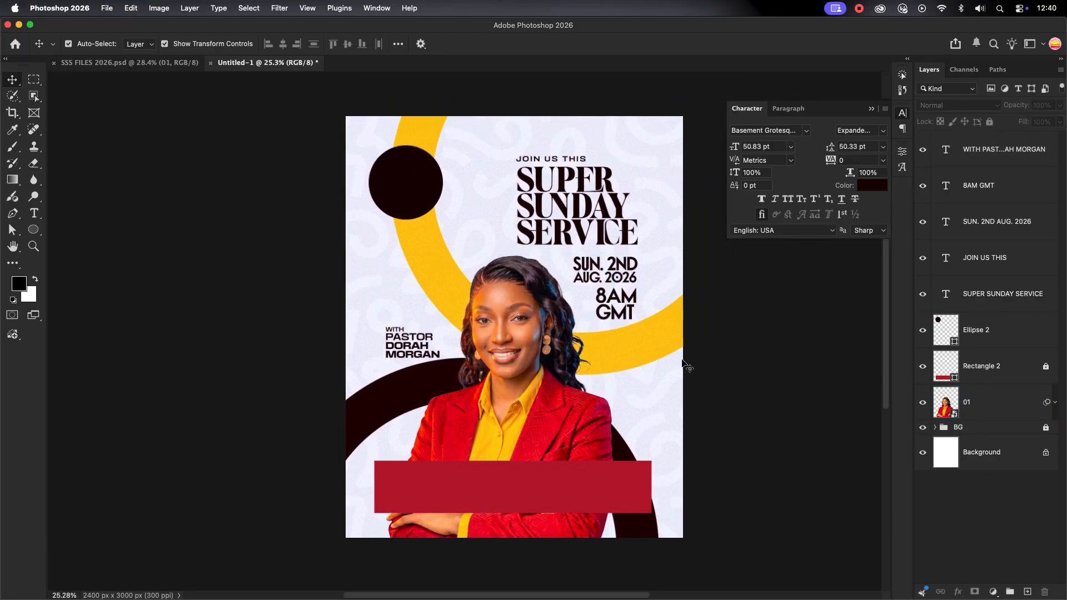
pyautogui.click(412, 342)
pyautogui.scroll(4, 412, 340)
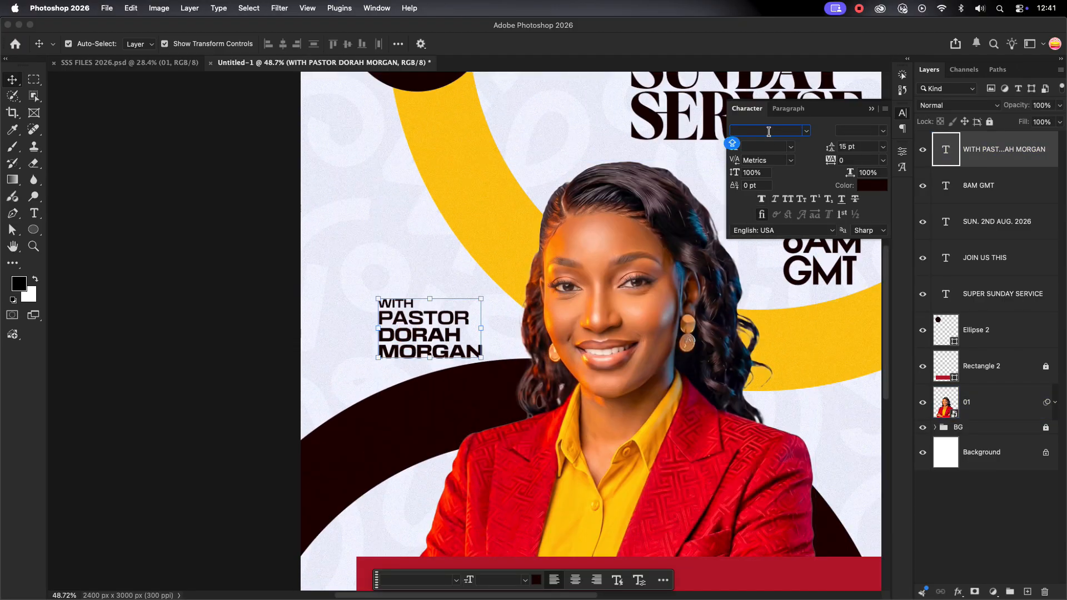
pyautogui.write('INB')
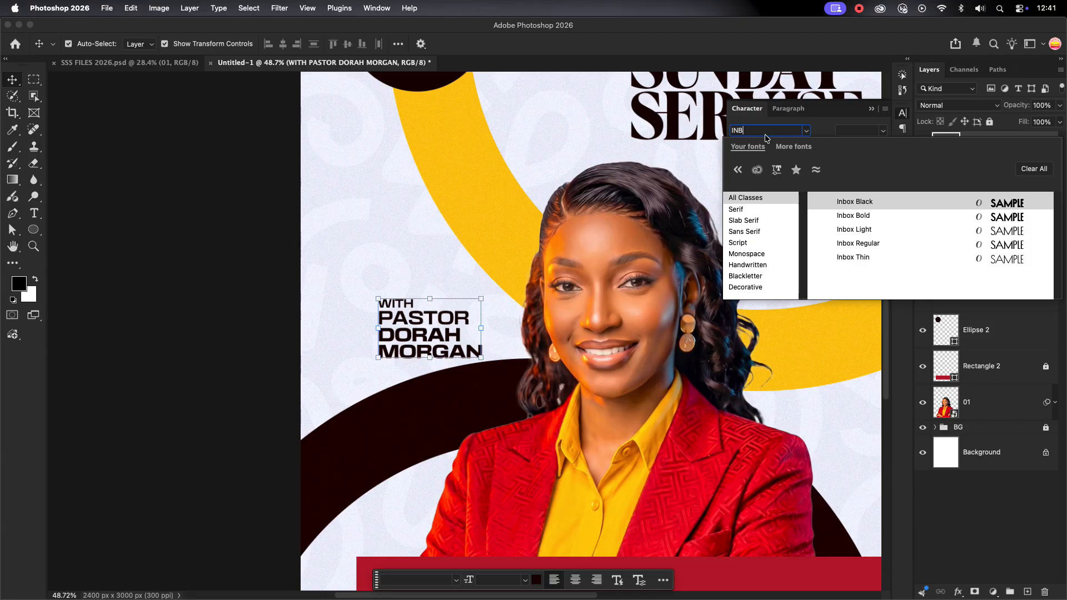
pyautogui.click(864, 203)
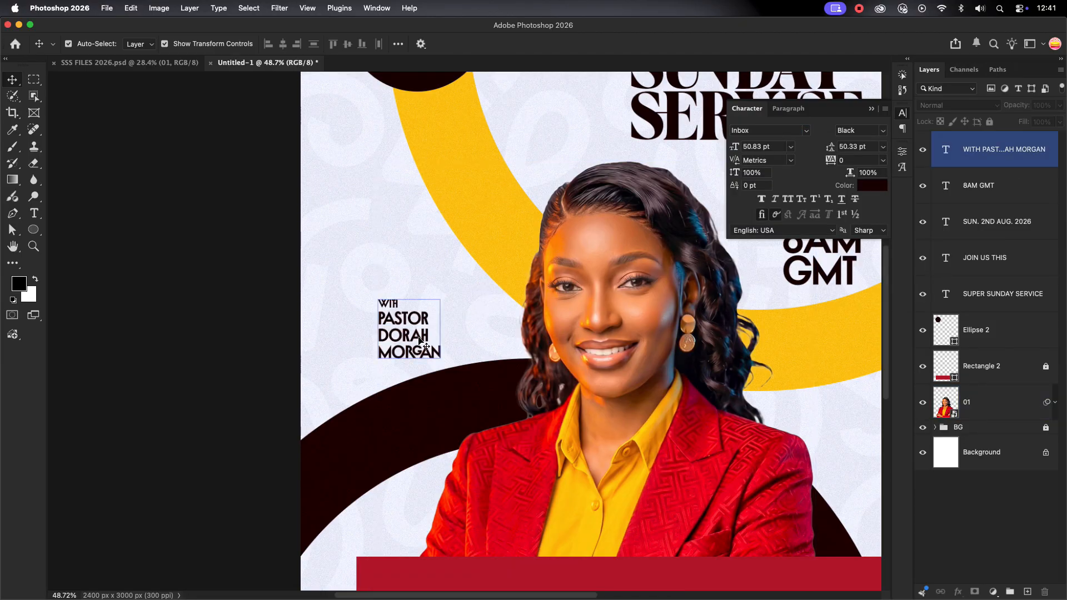
# Switch the credit to plain letterforms, enlarge it to about 123% and move it up-right
pyautogui.click(774, 214)
pyautogui.moveTo(445, 329); pyautogui.dragTo(460, 329)
pyautogui.moveTo(433, 325); pyautogui.dragTo(440, 319)
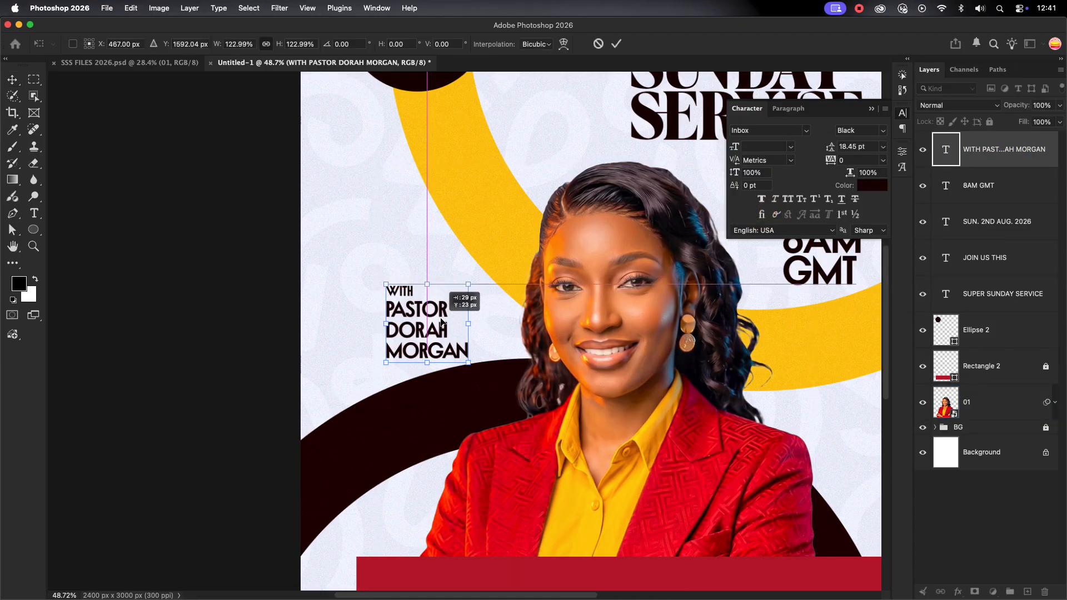
pyautogui.press('Return')
pyautogui.scroll(-3, 369, 222)
pyautogui.click(397, 114)
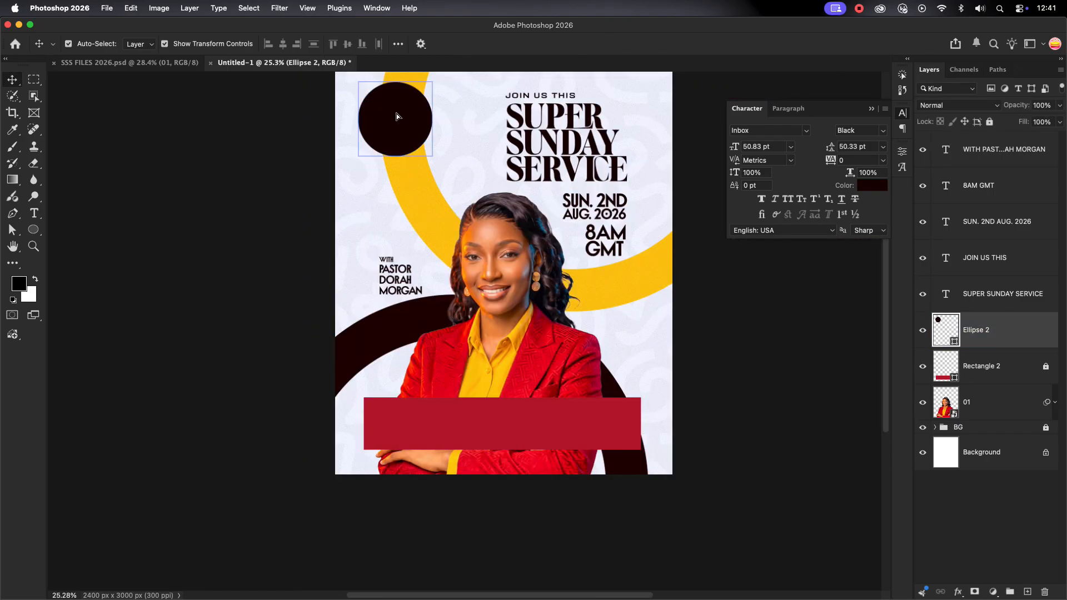
# Nudge the dark circle slightly right and down
pyautogui.moveTo(396, 113); pyautogui.dragTo(401, 123)
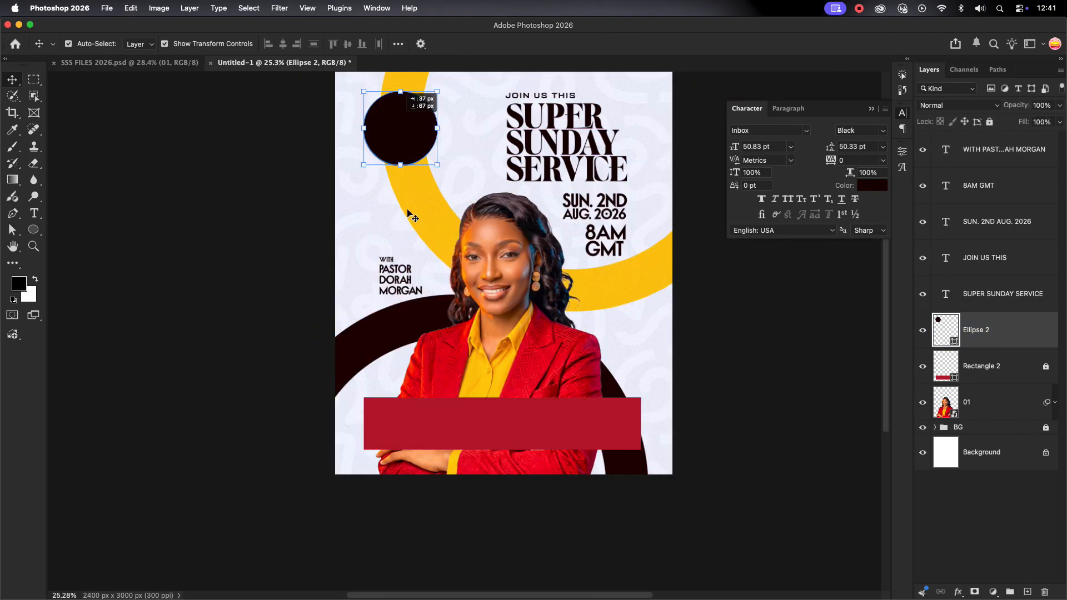
pyautogui.scroll(-2, 408, 211)
pyautogui.click(524, 426)
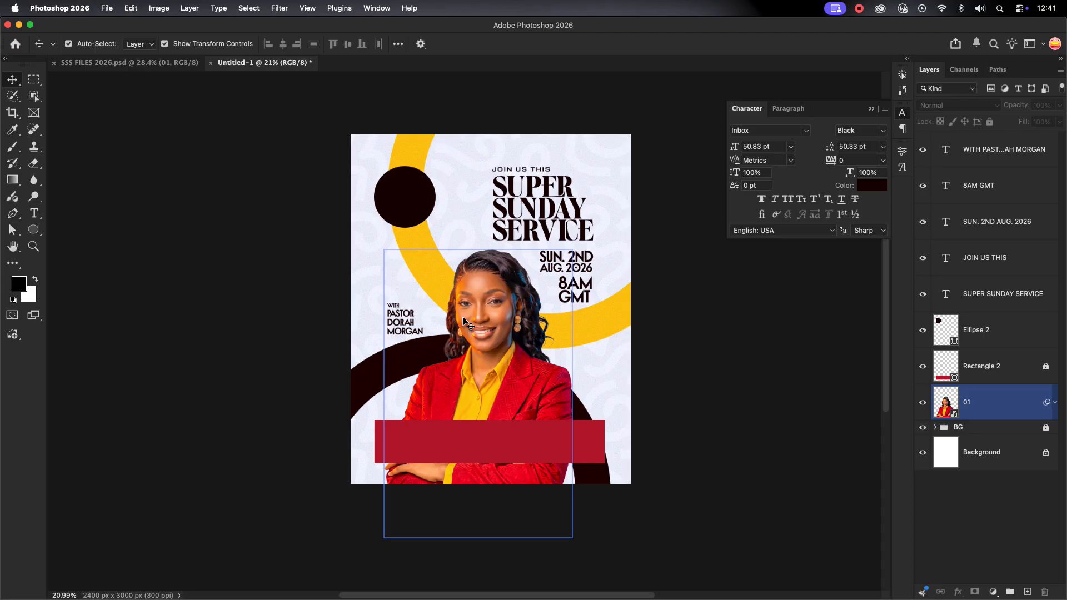
pyautogui.scroll(2, 478, 427)
pyautogui.click(1025, 158)
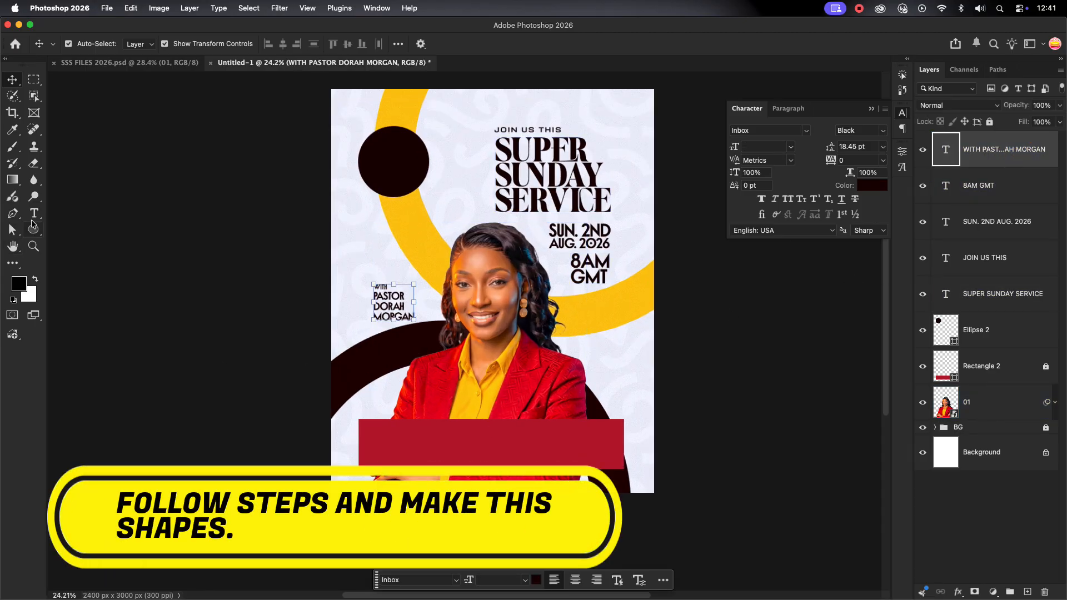
# Draw a rectangle over the red banner's left end and fill it with the ring's yellow
pyautogui.click(33, 231)
pyautogui.click(67, 232)
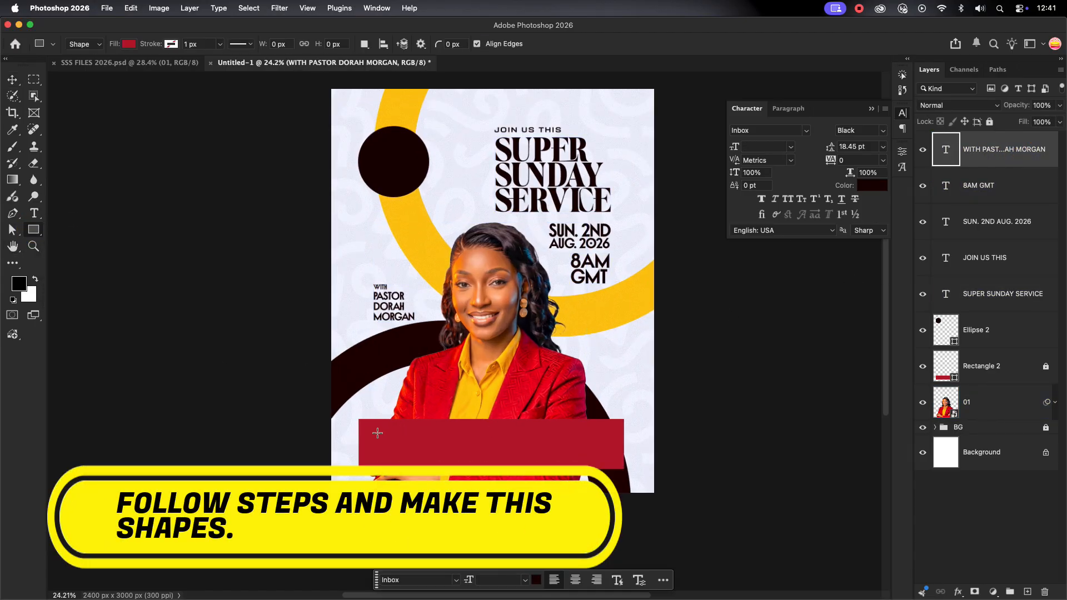
pyautogui.moveTo(378, 433); pyautogui.dragTo(499, 462)
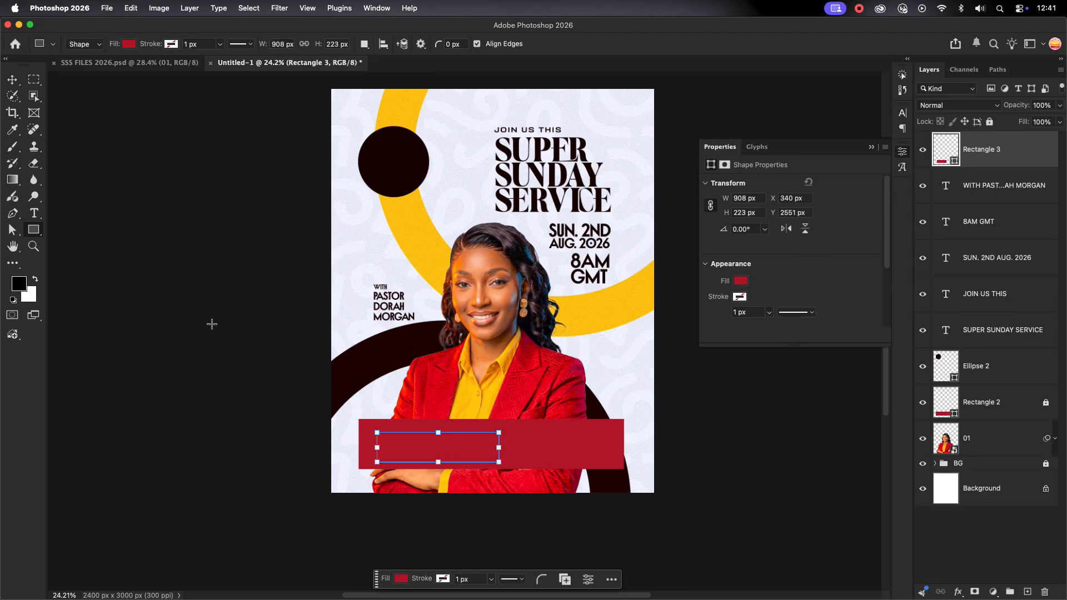
pyautogui.click(13, 79)
pyautogui.doubleClick(955, 160)
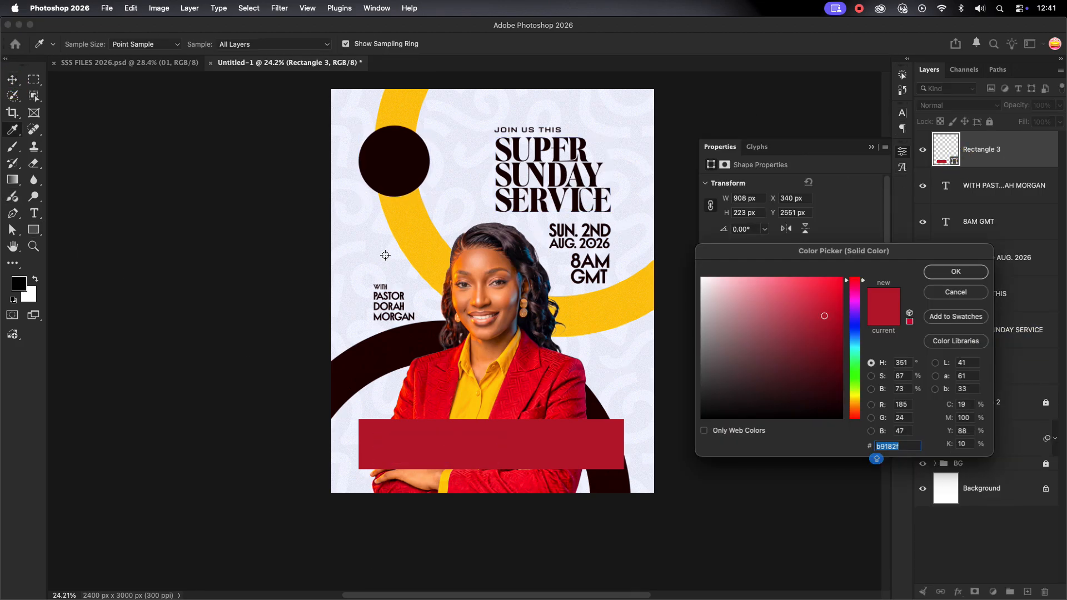
pyautogui.click(401, 253)
pyautogui.click(976, 271)
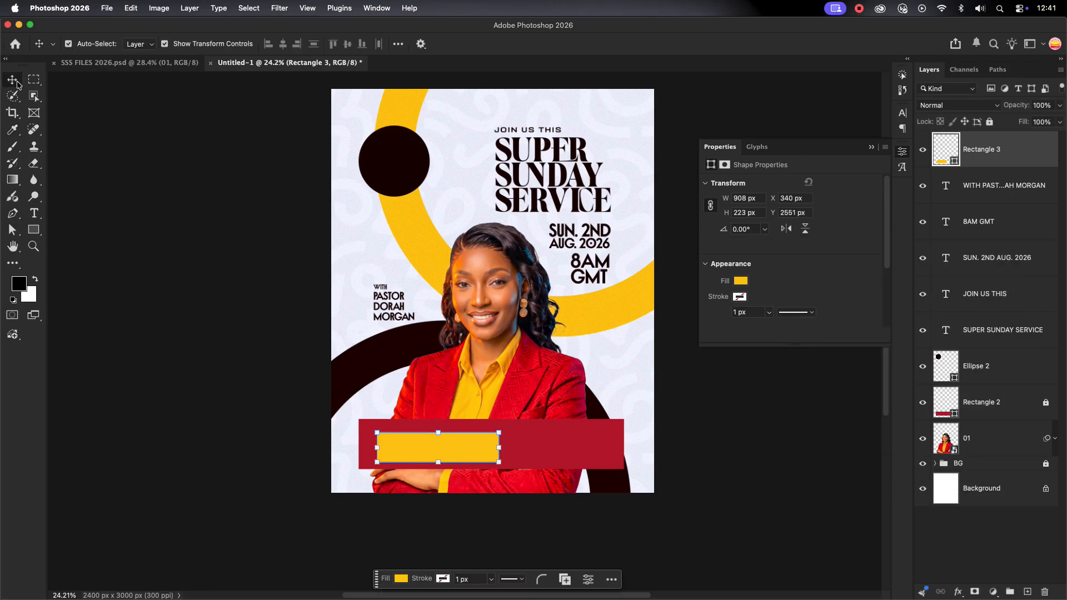
pyautogui.scroll(3, 428, 446)
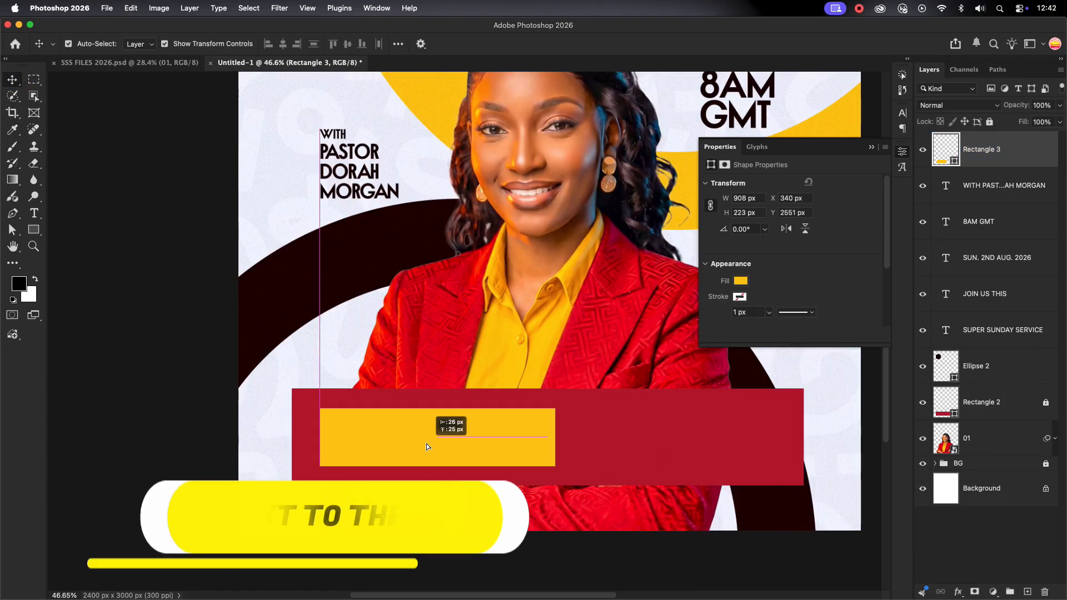
pyautogui.moveTo(427, 447); pyautogui.dragTo(427, 446)
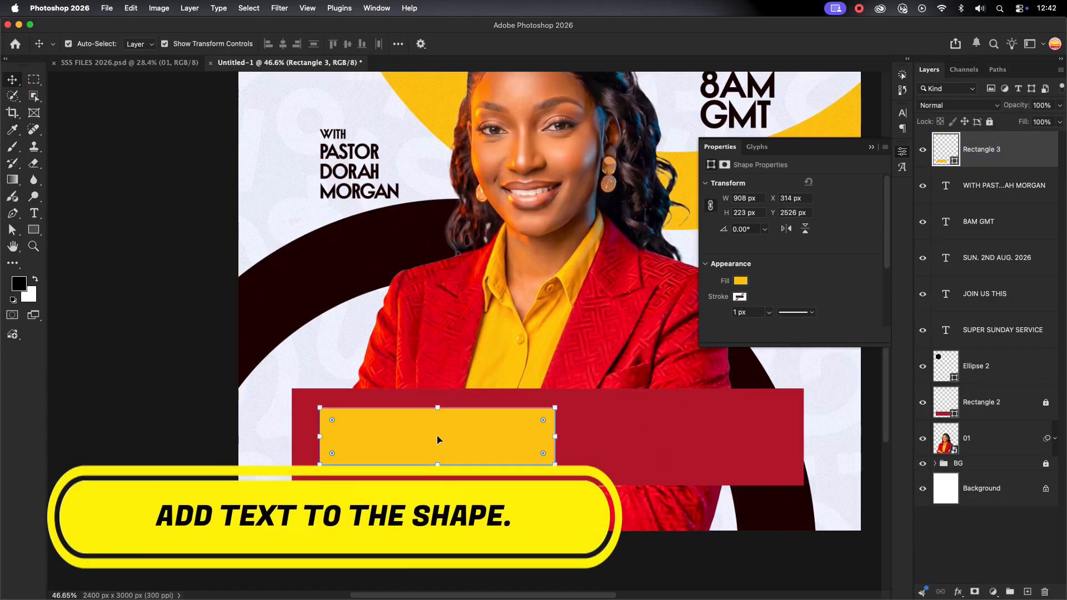
pyautogui.scroll(-3, 437, 413)
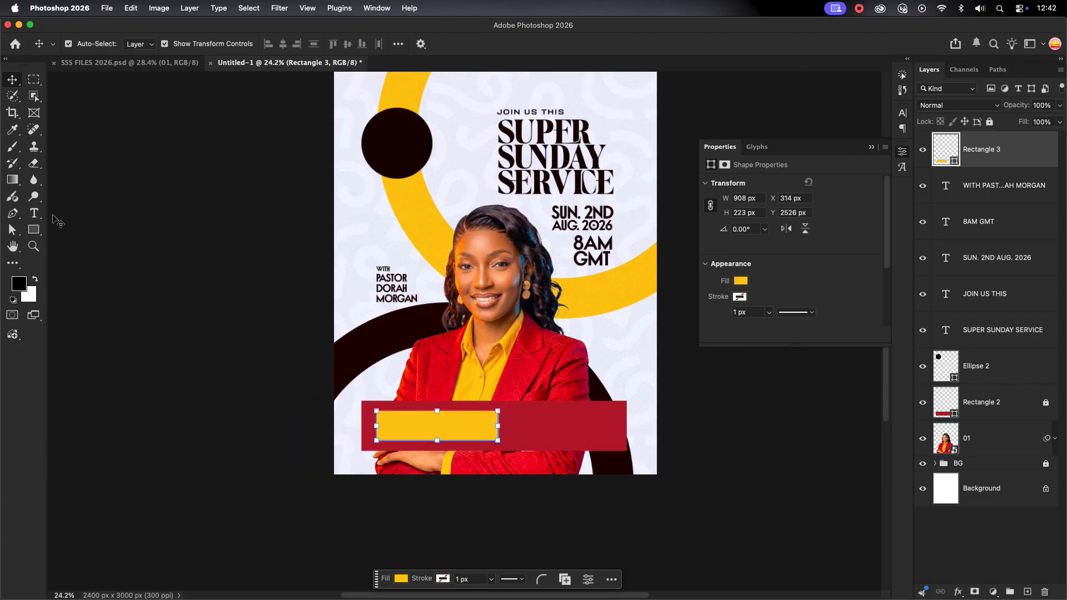
# Type the title GLORIOUS WONDERS and scale it down into the yellow box
pyautogui.click(35, 214)
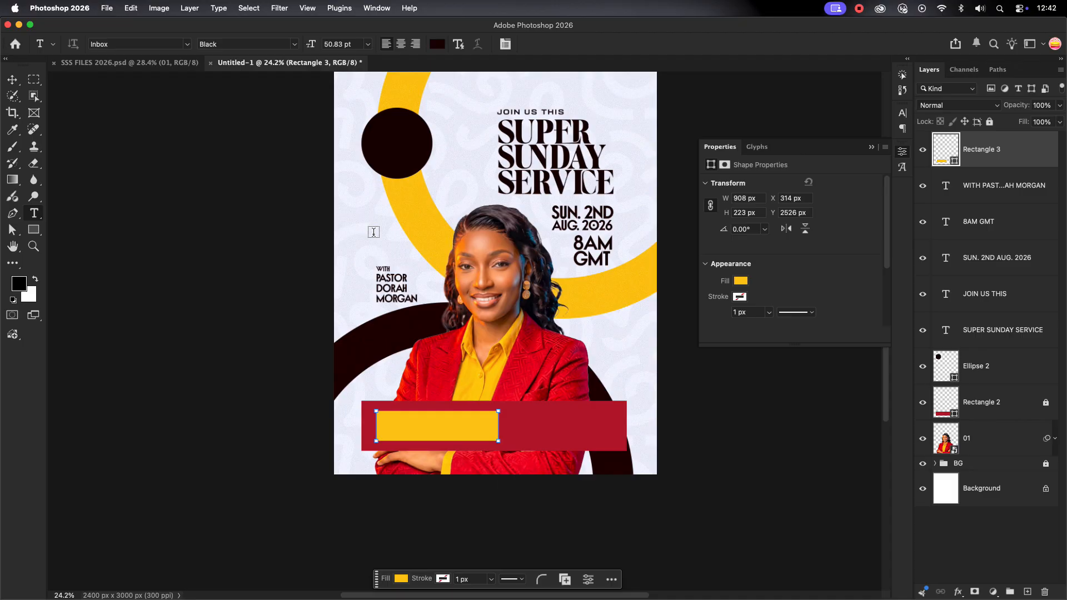
pyautogui.click(374, 232)
pyautogui.write('GLORIOUS')
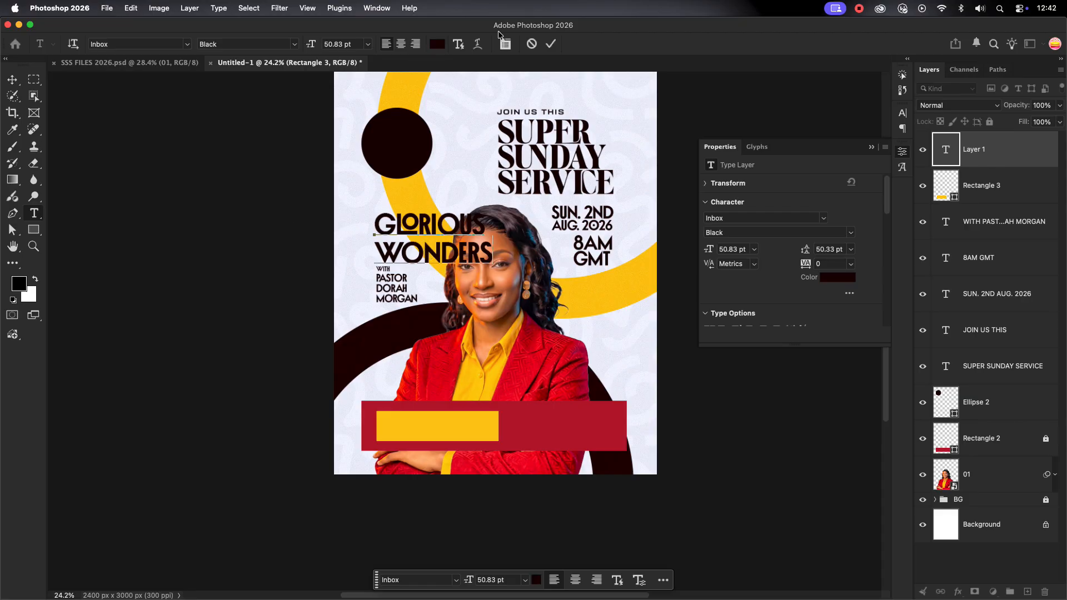
pyautogui.click(550, 44)
pyautogui.press('v')
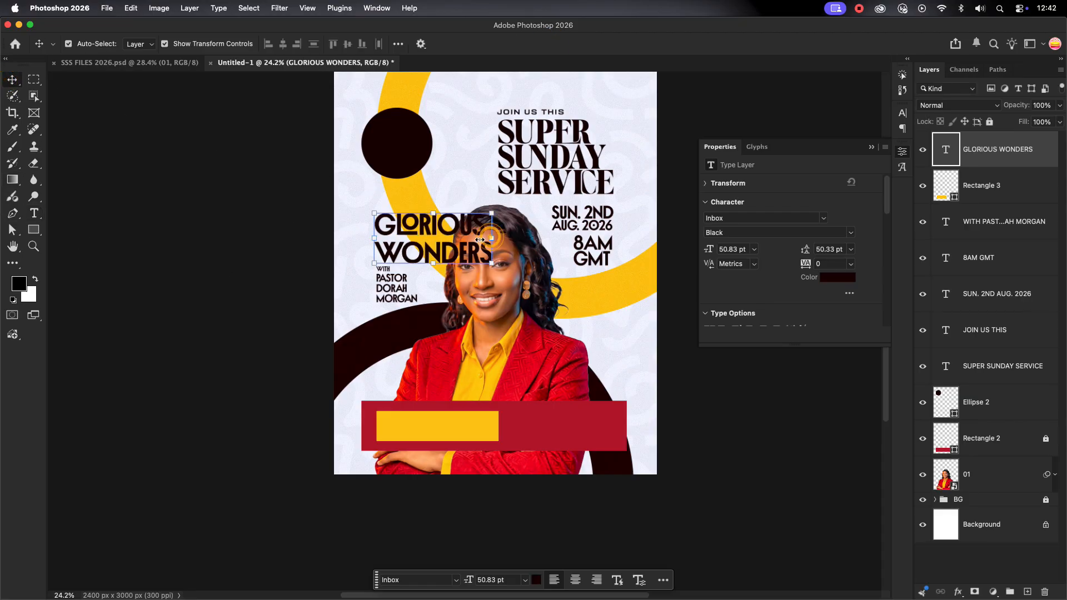
pyautogui.moveTo(479, 239); pyautogui.dragTo(431, 425)
pyautogui.click(615, 45)
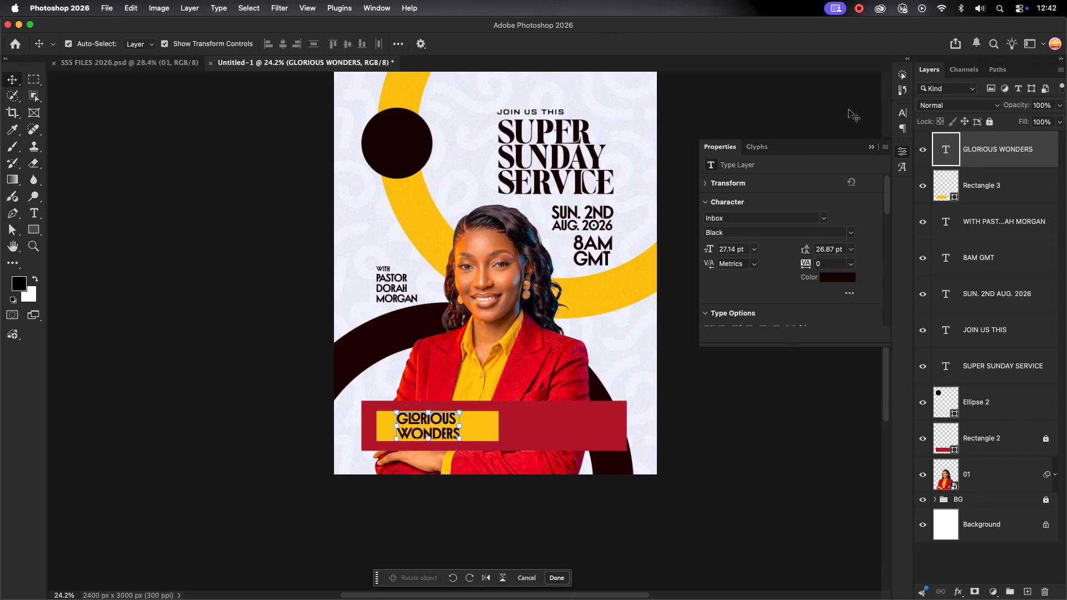
# Set the title in Basement Grotesque Expanded Black and shrink it further
pyautogui.click(903, 113)
pyautogui.write('BASE')
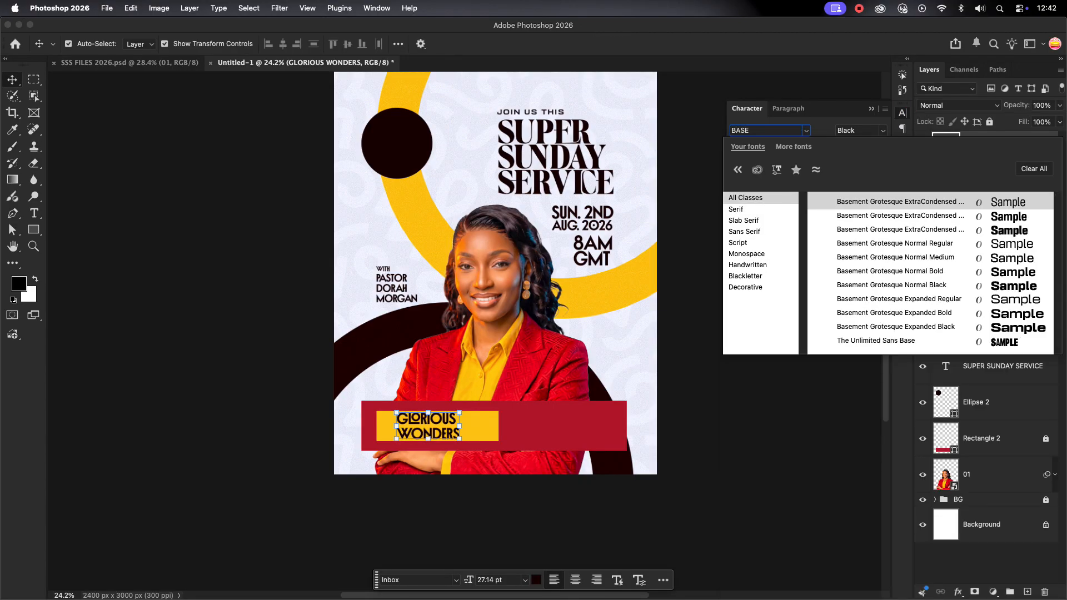
pyautogui.click(895, 312)
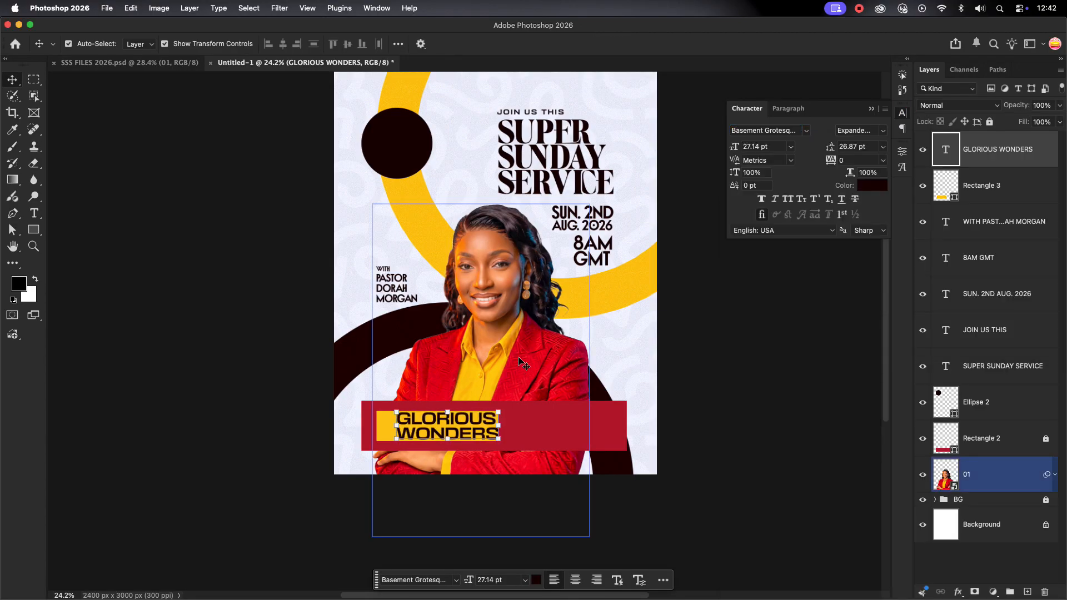
pyautogui.moveTo(499, 425); pyautogui.dragTo(466, 404)
pyautogui.click(615, 44)
pyautogui.click(414, 453)
pyautogui.scroll(5, 414, 454)
pyautogui.click(881, 132)
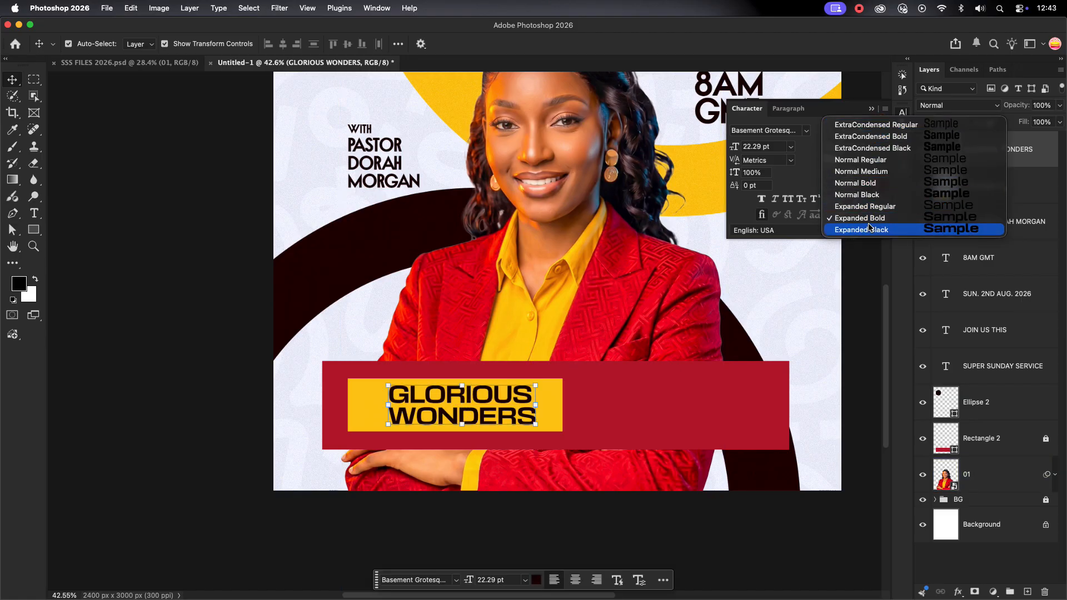
pyautogui.click(862, 228)
# Tighten the title's leading to 21 pt and nudge it slightly right and down in the box
pyautogui.click(594, 406)
pyautogui.scroll(-1, 413, 393)
pyautogui.scroll(-2, 413, 393)
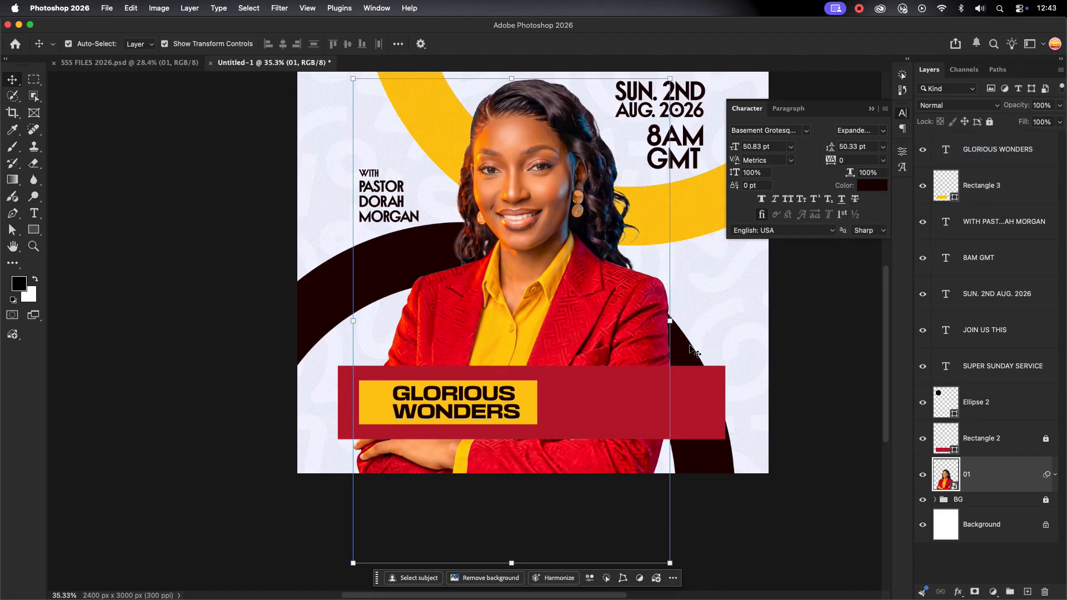
pyautogui.click(802, 354)
pyautogui.click(456, 406)
pyautogui.click(858, 146)
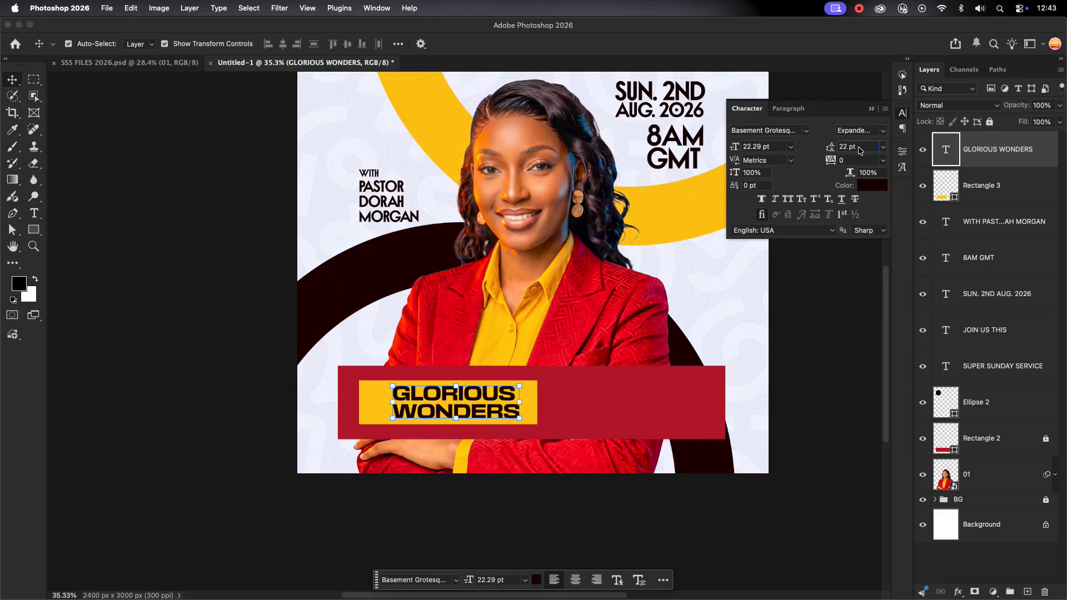
pyautogui.click(568, 407)
pyautogui.click(478, 408)
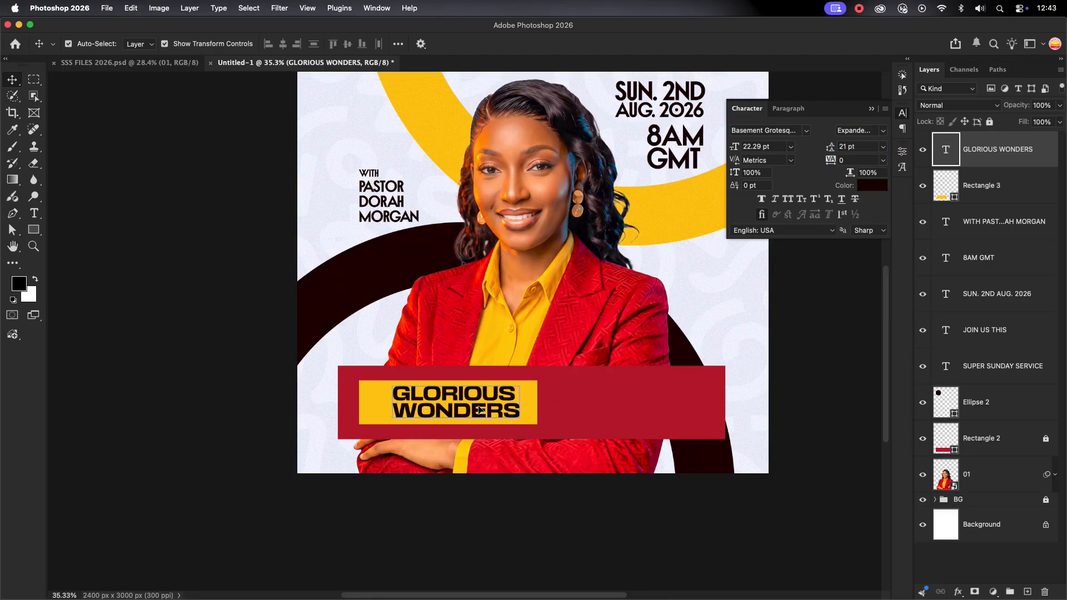
pyautogui.moveTo(482, 409); pyautogui.dragTo(482, 412)
pyautogui.click(1021, 186)
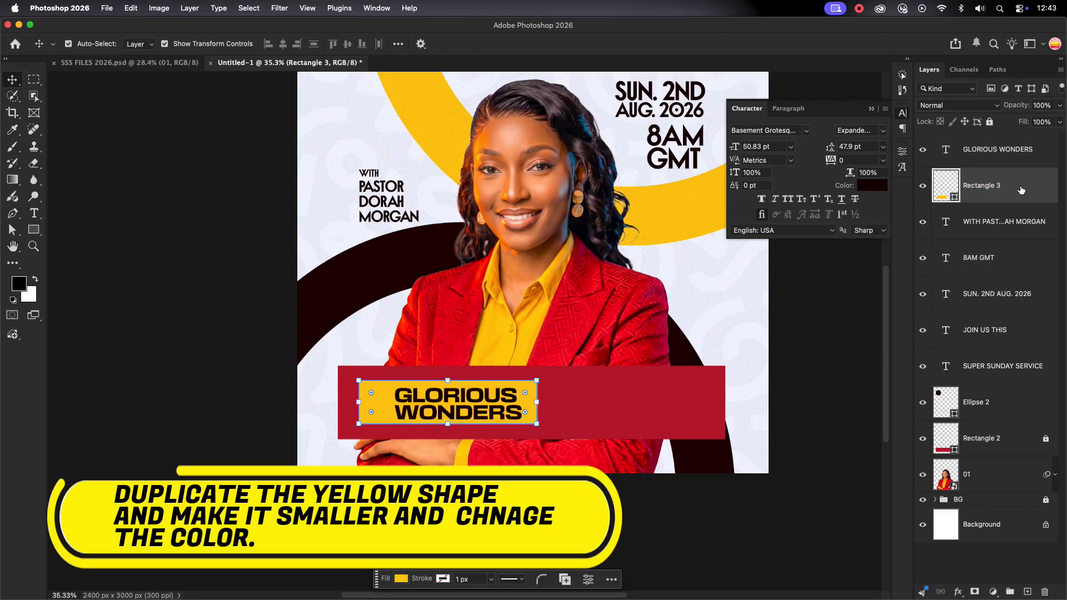
# Duplicate the yellow title box and narrow the copy to about 181 px at its left end
pyautogui.press('super+j')
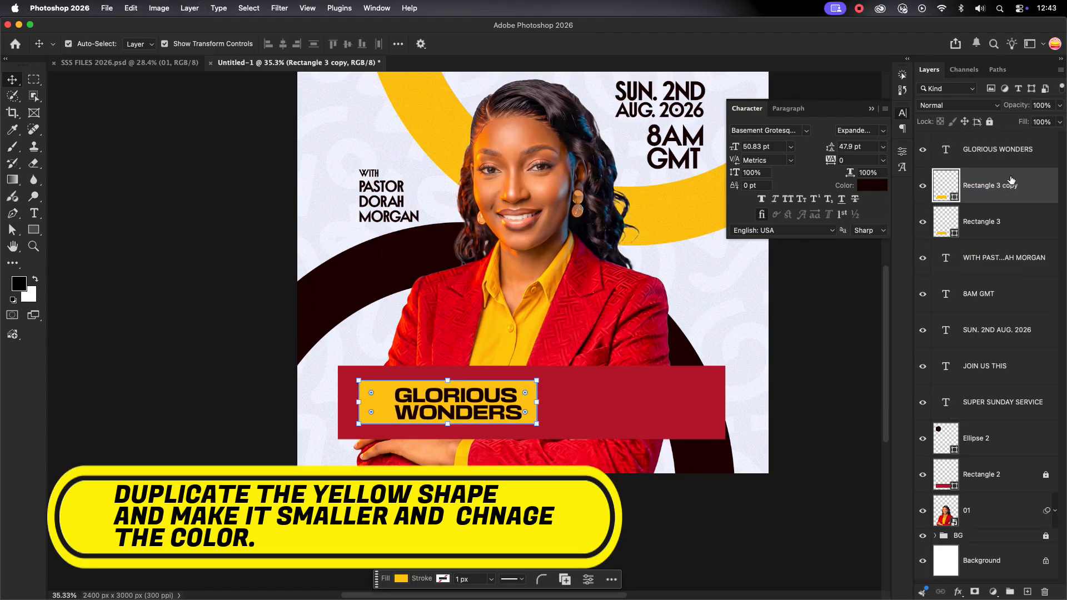
pyautogui.press('super+t')
pyautogui.moveTo(536, 402); pyautogui.dragTo(390, 401)
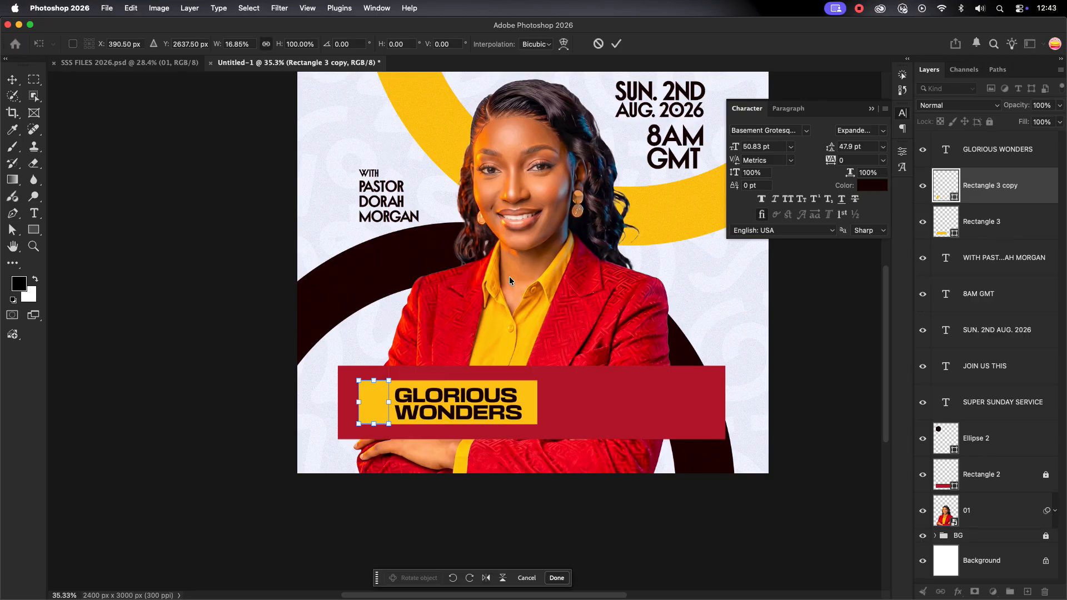
pyautogui.click(617, 43)
# Fill the narrow copy with the pale lavender background colour sampled from the poster
pyautogui.doubleClick(946, 185)
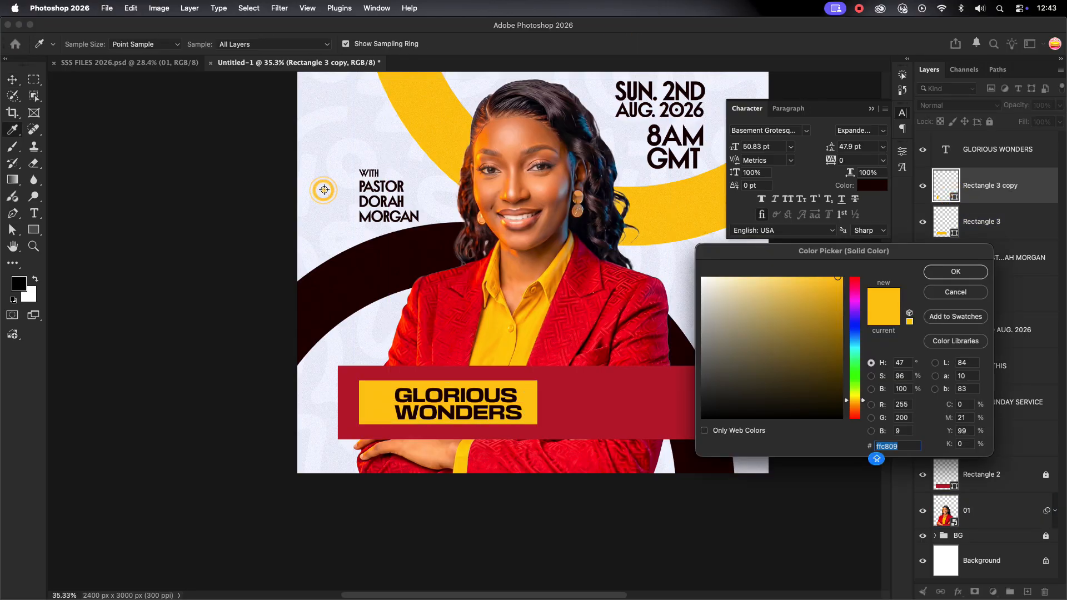
pyautogui.click(324, 190)
pyautogui.click(950, 272)
pyautogui.click(786, 352)
pyautogui.scroll(-2, 481, 361)
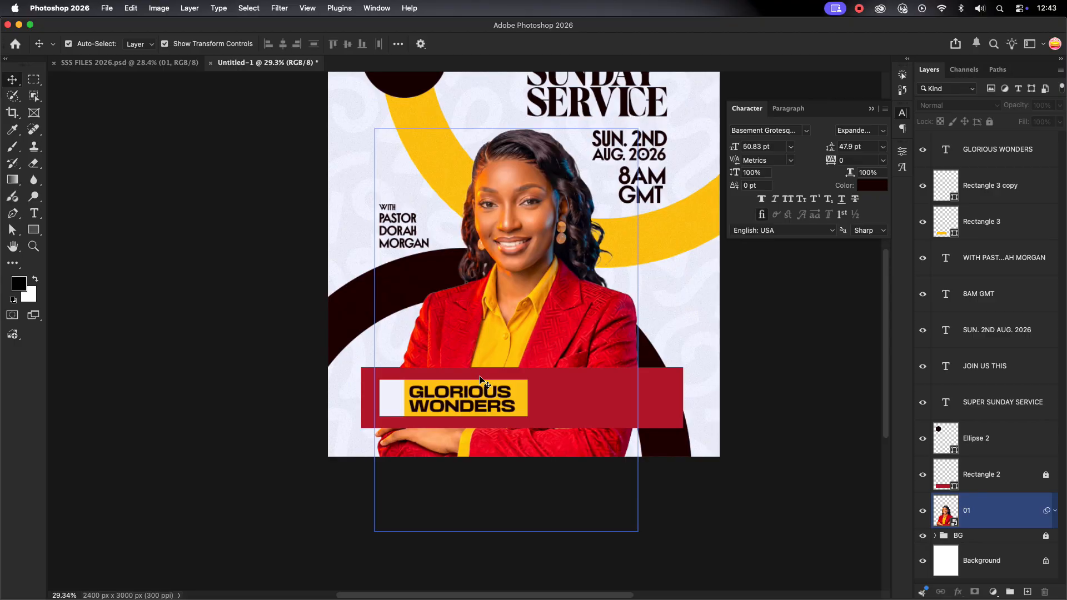
pyautogui.moveTo(495, 296); pyautogui.dragTo(445, 338)
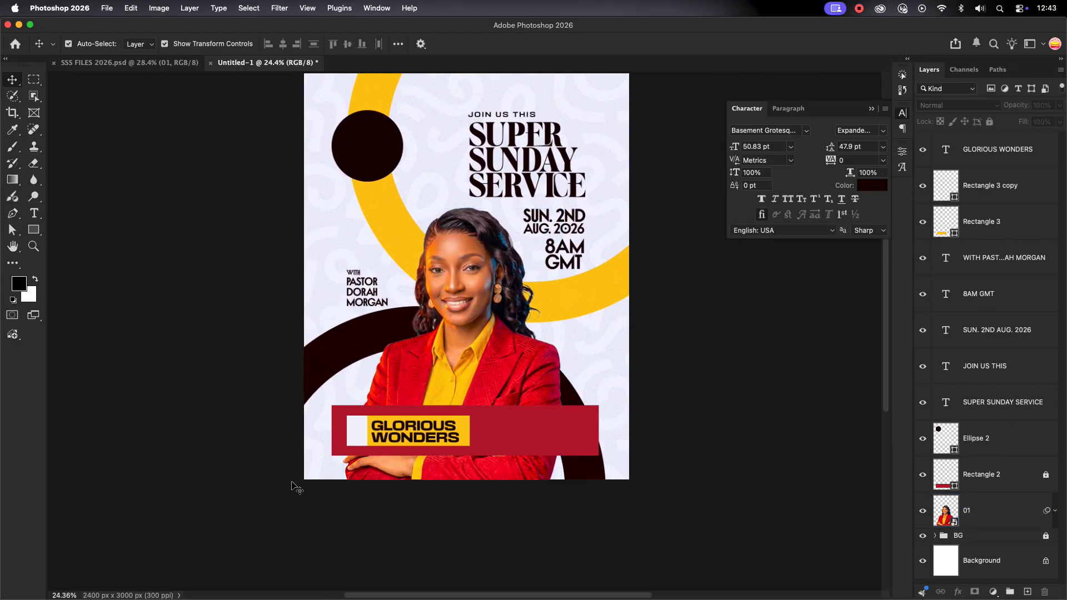
pyautogui.scroll(5, 348, 452)
# Add a THEME: text layer above the banner
pyautogui.click(34, 213)
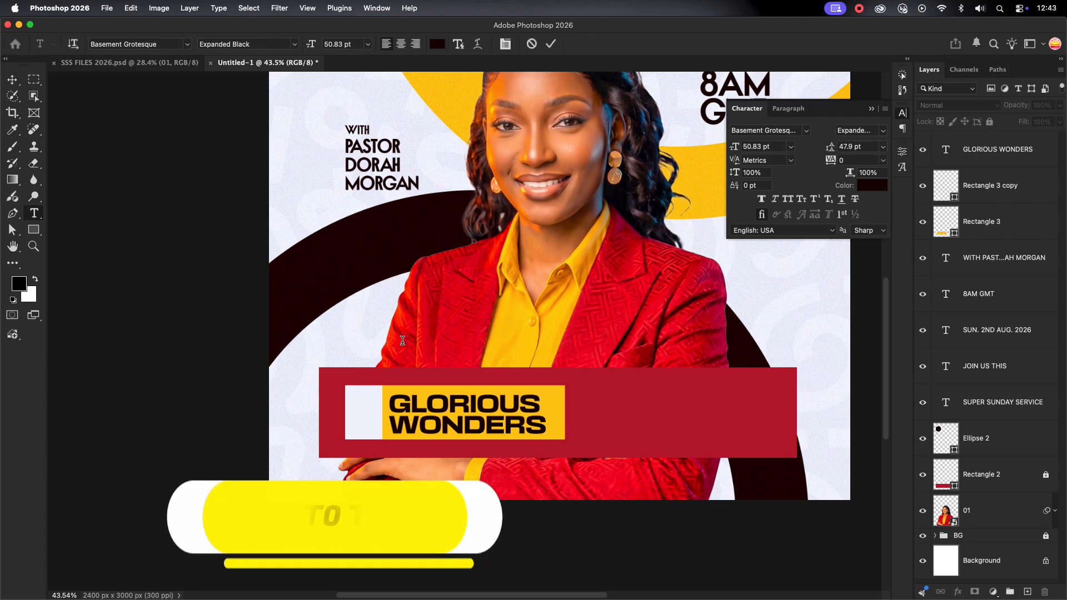
pyautogui.click(345, 340)
pyautogui.write('THEME:')
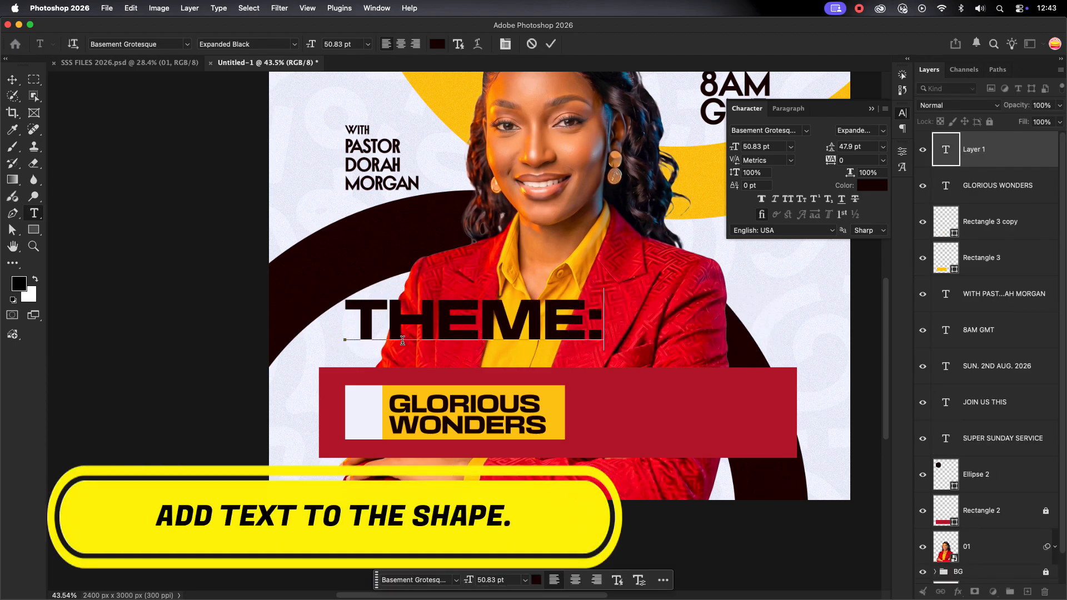
pyautogui.click(550, 45)
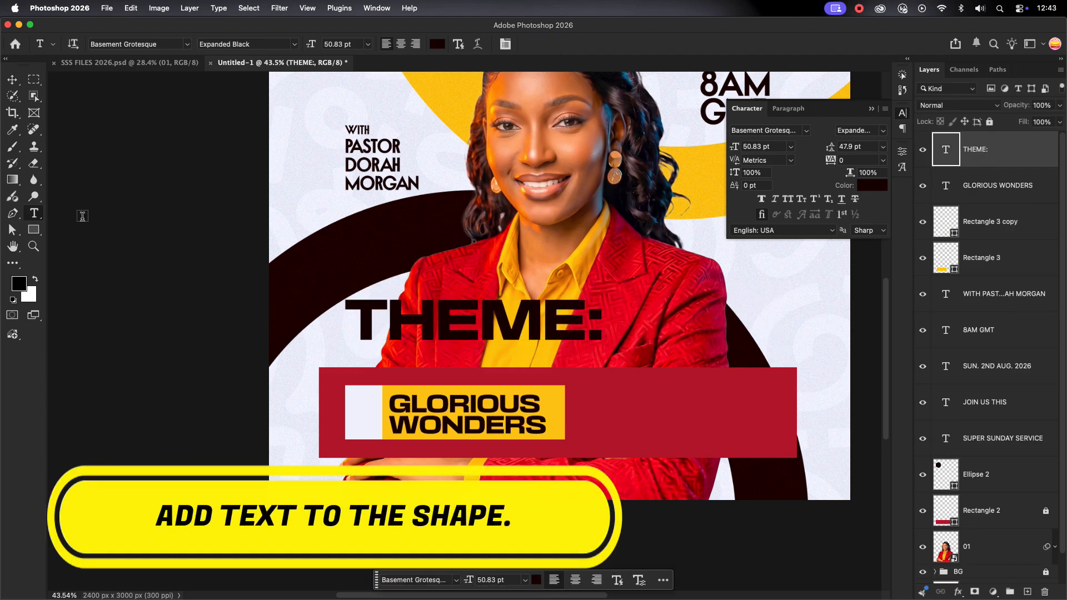
# Shrink the THEME: label, rotate it vertical, and move it into the pale box
pyautogui.click(12, 80)
pyautogui.moveTo(603, 325); pyautogui.dragTo(350, 294)
pyautogui.click(611, 44)
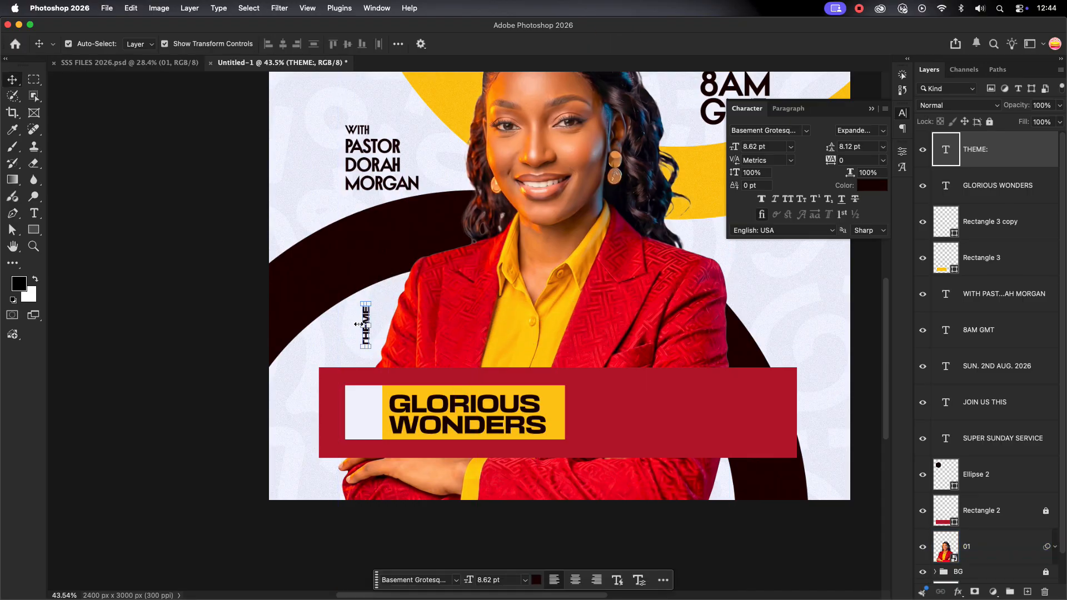
pyautogui.moveTo(365, 340); pyautogui.dragTo(382, 428)
pyautogui.click(354, 378)
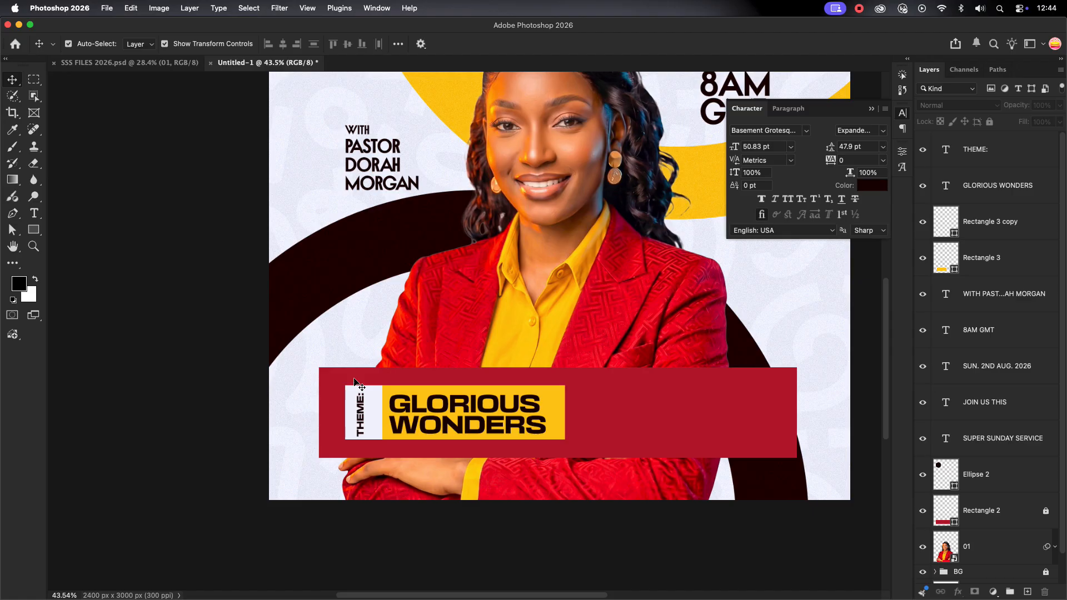
# Make the pale box slightly narrower around the label
pyautogui.click(360, 400)
pyautogui.hotkey('ctrl', 't')
pyautogui.moveTo(382, 412); pyautogui.dragTo(377, 416)
pyautogui.press('Return')
pyautogui.scroll(5, 359, 434)
# Align the THEME: label's vertical centre with the pale box
pyautogui.keyDown('shift'); pyautogui.click(370, 363); pyautogui.keyUp('shift')
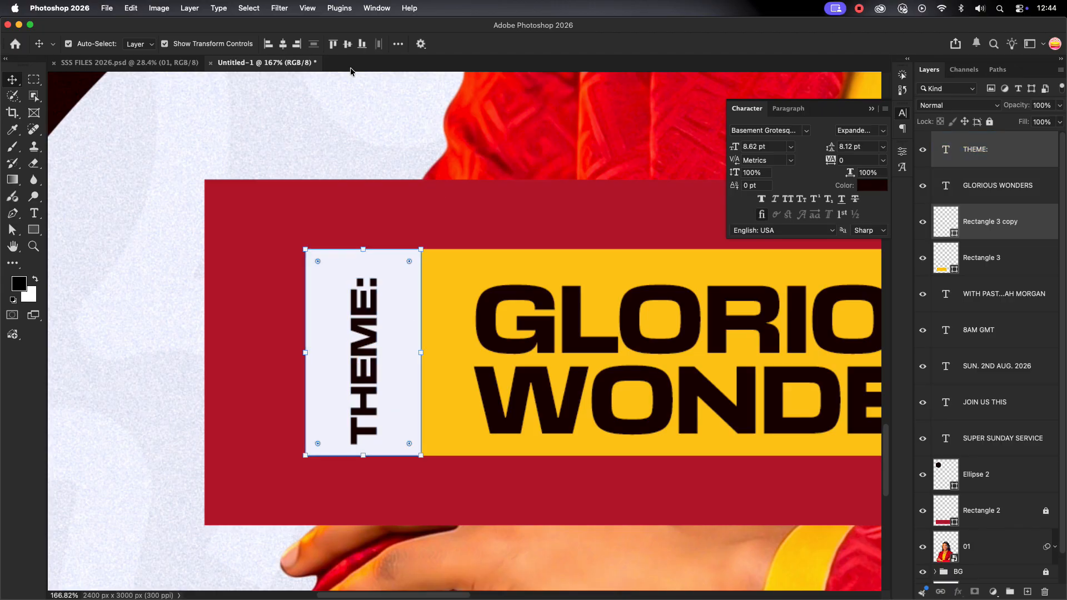
pyautogui.click(348, 43)
pyautogui.scroll(-5, 173, 362)
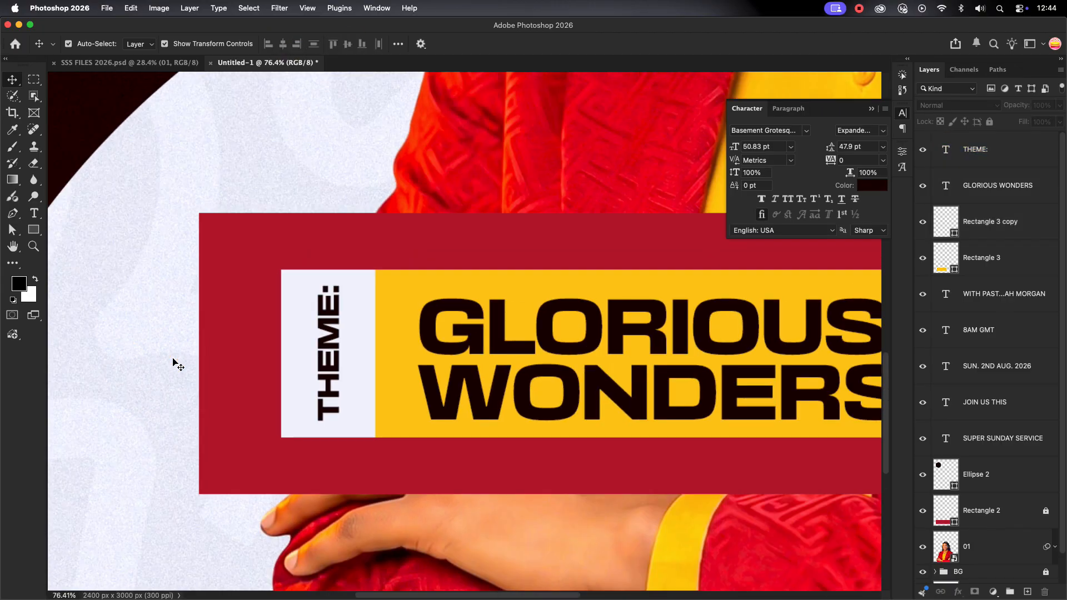
pyautogui.click(389, 364)
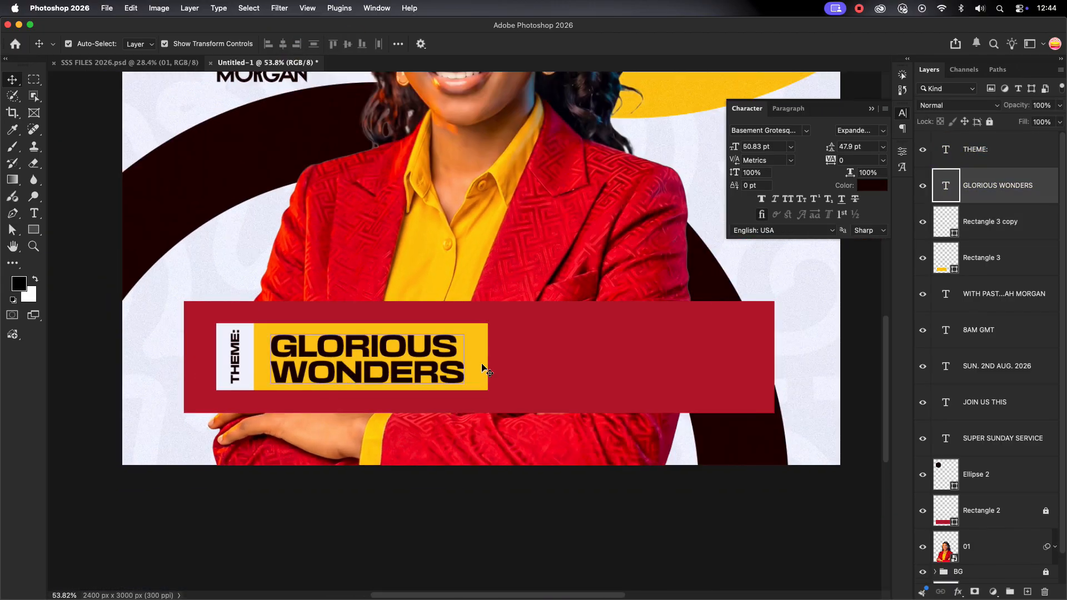
pyautogui.click(565, 359)
pyautogui.scroll(-4, 656, 352)
pyautogui.moveTo(824, 328); pyautogui.dragTo(710, 389)
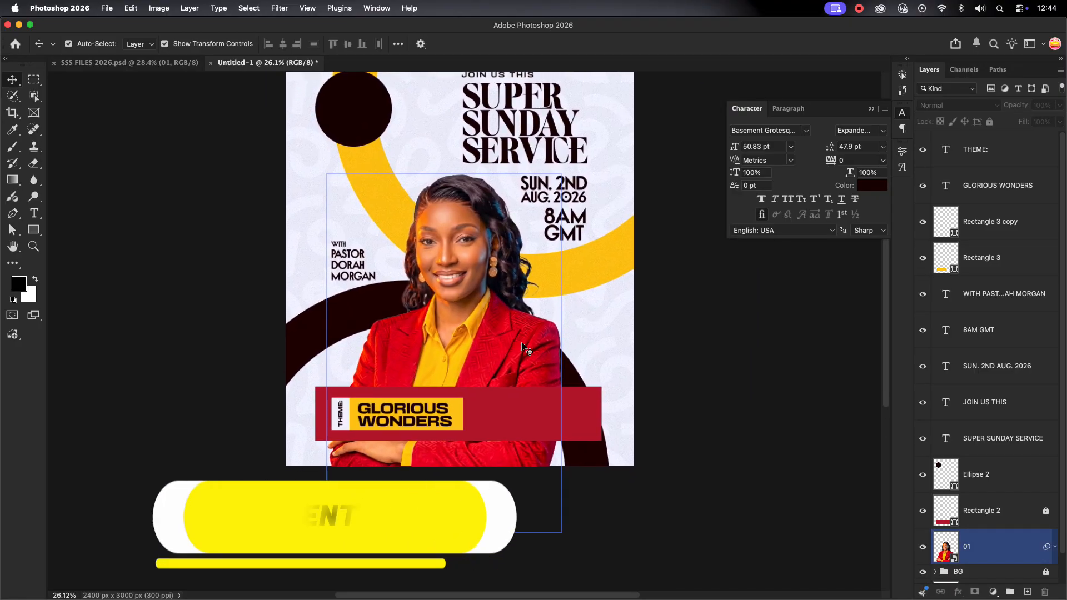
# Copy the GLORIOUS WONDERS title to the banner's right, retype it as the venue address, and shrink it
pyautogui.scroll(1, 502, 368)
pyautogui.click(398, 420)
pyautogui.keyDown('alt'); pyautogui.moveTo(399, 419); pyautogui.dragTo(528, 414); pyautogui.keyUp('alt')
pyautogui.doubleClick(528, 415)
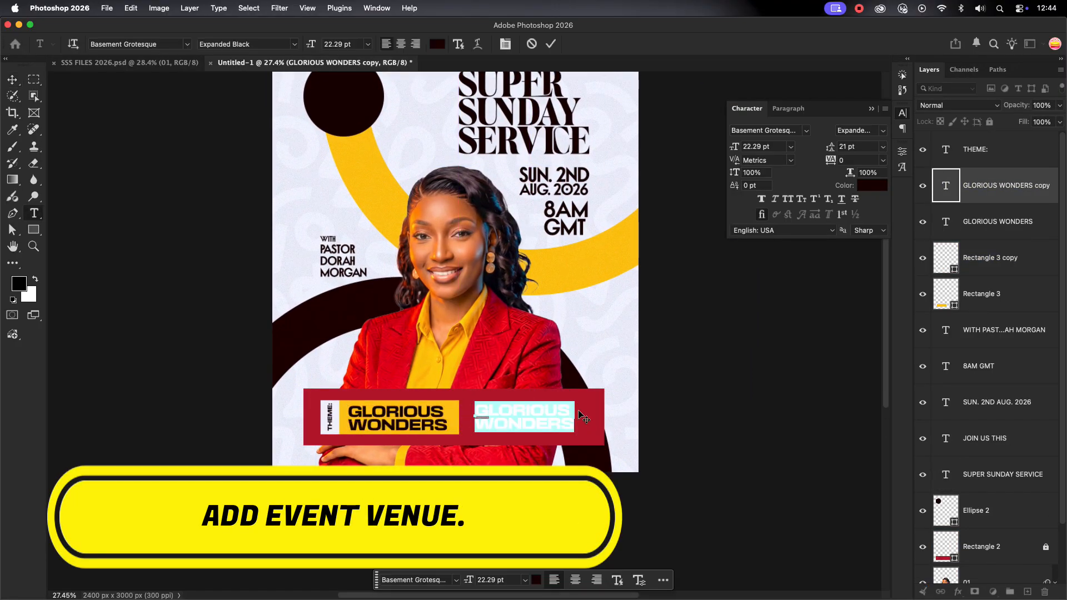
pyautogui.write('THE NEW CHURCH')
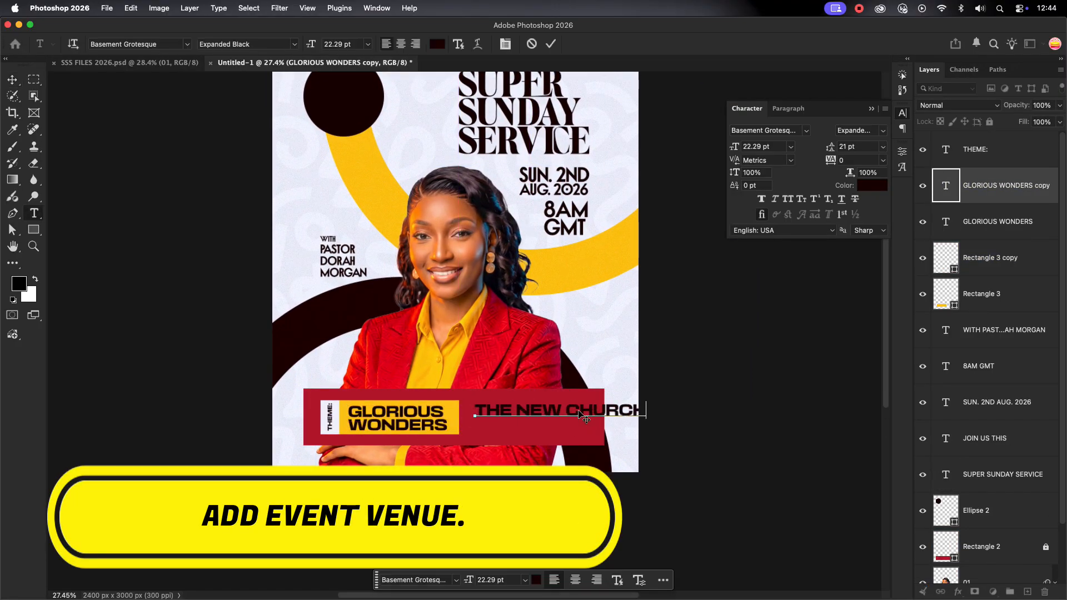
pyautogui.write(' AU')
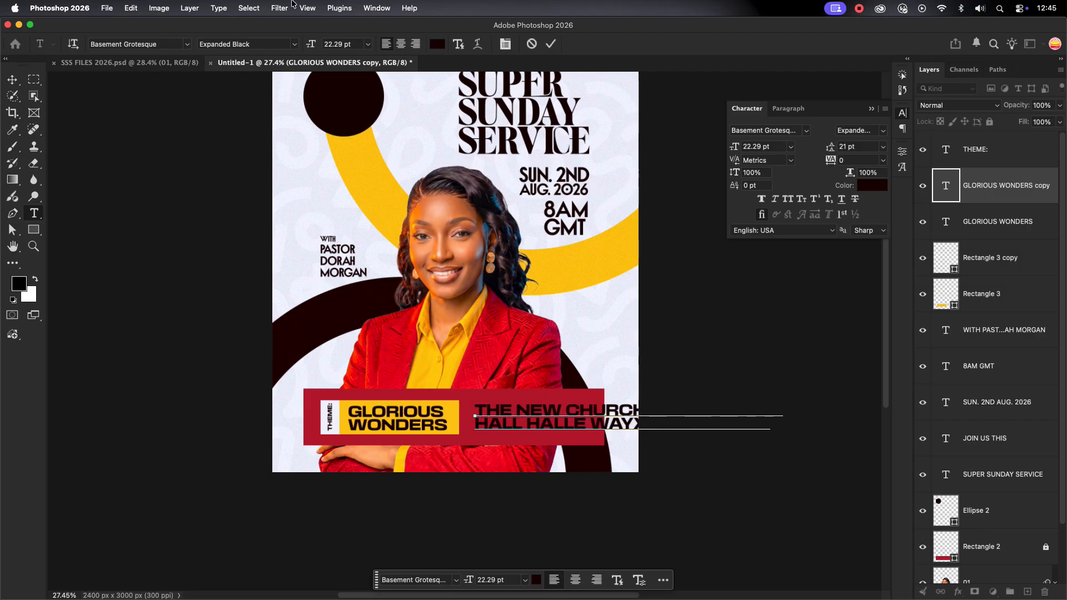
pyautogui.press('super+Return')
pyautogui.press('v')
pyautogui.moveTo(782, 418); pyautogui.dragTo(604, 418)
pyautogui.press('Return')
# Fix ADUDITORIUM to AUDITORIUM and break the address into four lines ending with LONDON
pyautogui.scroll(8, 542, 426)
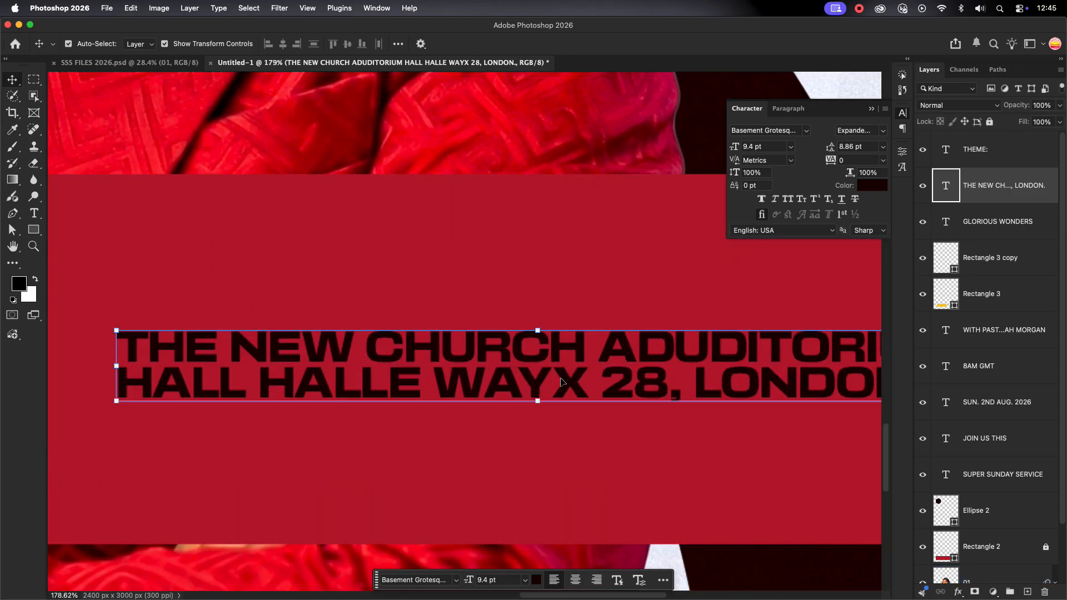
pyautogui.doubleClick(598, 354)
pyautogui.press('Return')
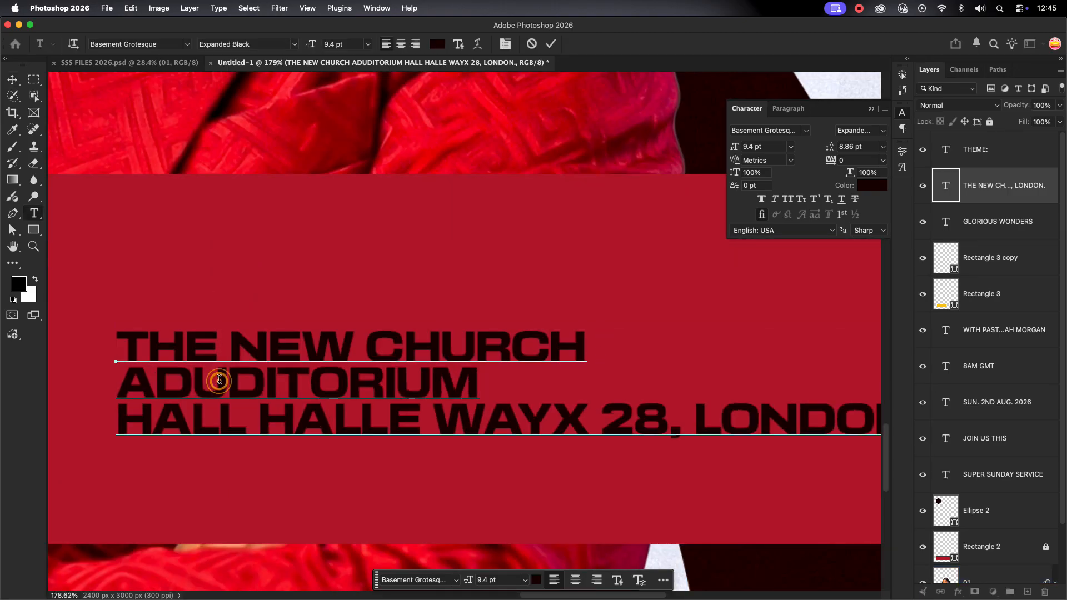
pyautogui.press('Delete')
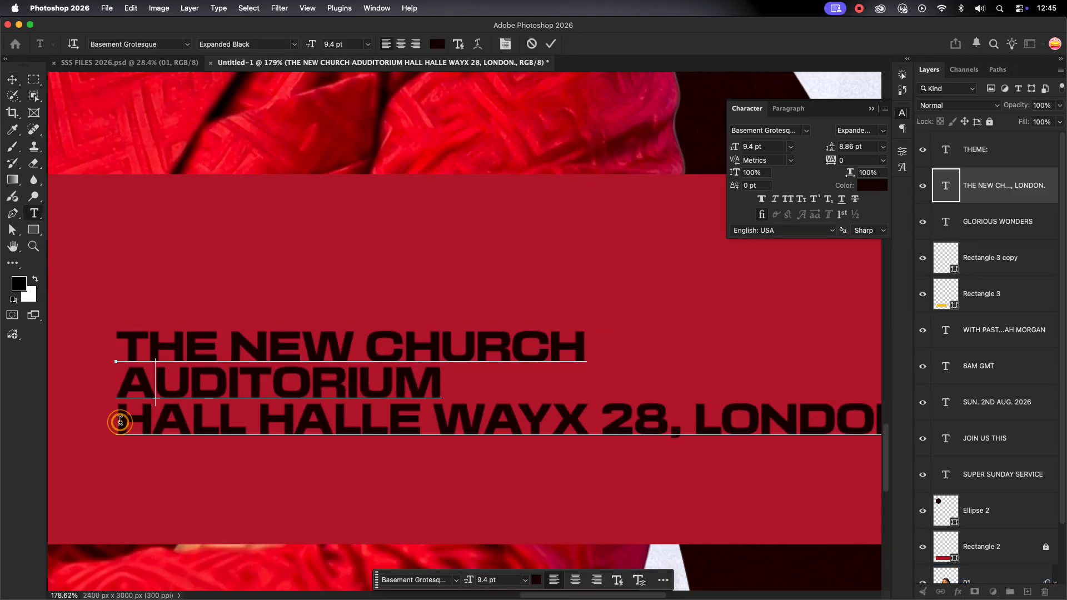
pyautogui.click(120, 422)
pyautogui.press('BackSpace')
pyautogui.click(589, 383)
pyautogui.press('Return')
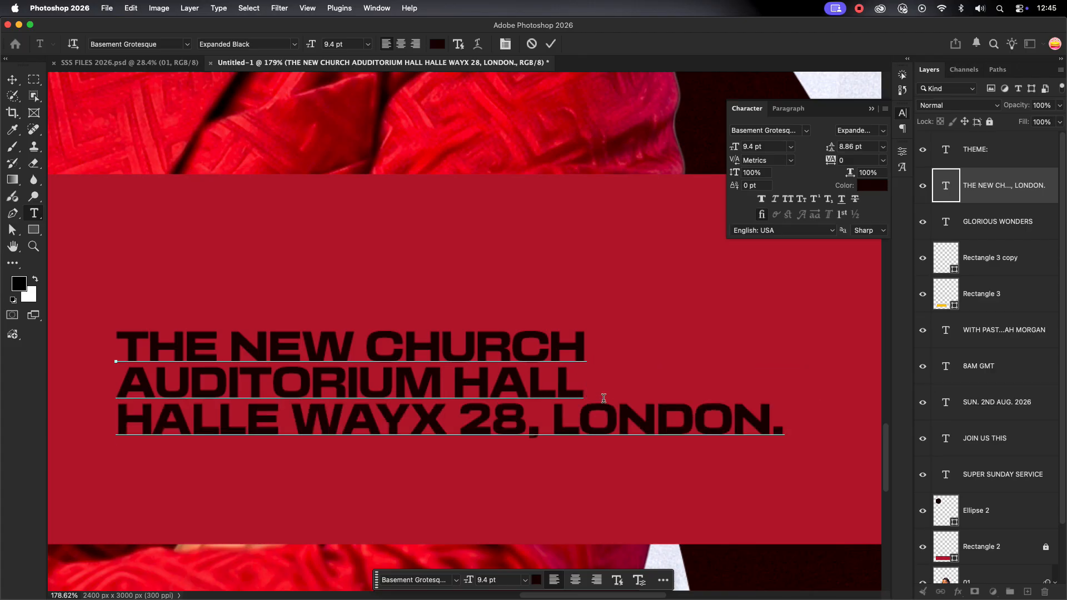
pyautogui.press('Return')
pyautogui.click(551, 44)
# Enlarge the address block and nudge it up beside the theme
pyautogui.press('v')
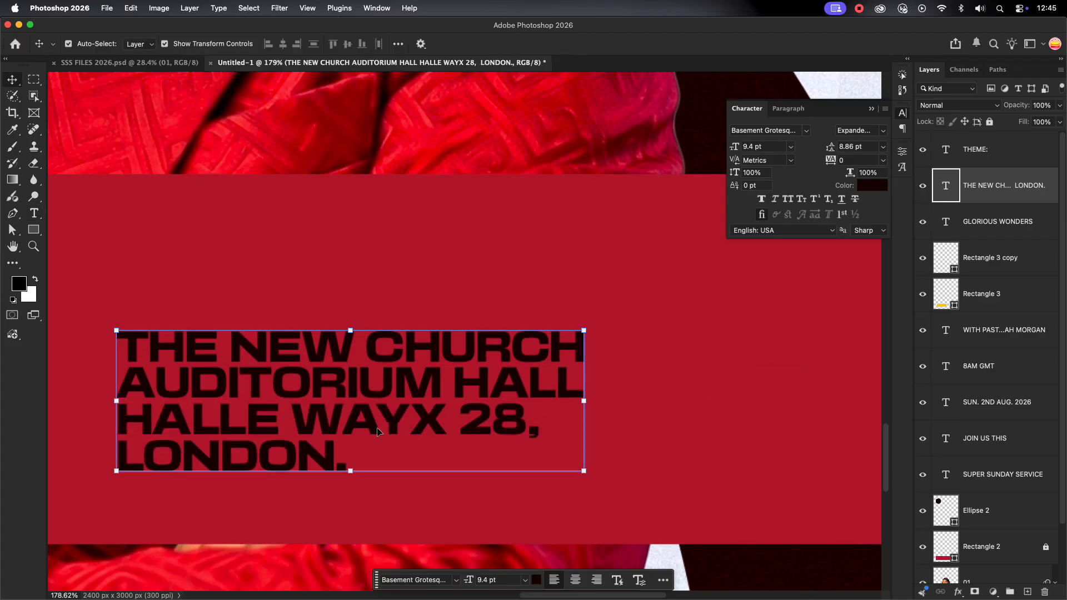
pyautogui.scroll(-10, 406, 391)
pyautogui.moveTo(450, 393); pyautogui.dragTo(503, 383)
pyautogui.moveTo(432, 386); pyautogui.dragTo(433, 384)
# Apply the address block's placement and colour its text off-white
pyautogui.click(616, 44)
pyautogui.click(872, 185)
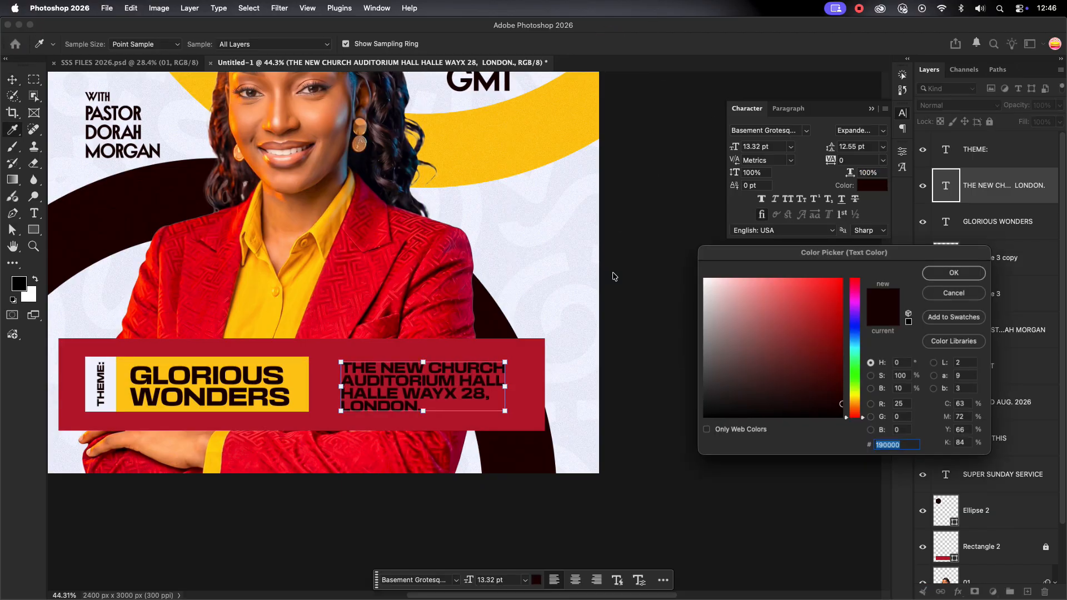
pyautogui.click(552, 282)
pyautogui.click(931, 273)
pyautogui.click(881, 131)
pyautogui.click(648, 361)
pyautogui.click(647, 364)
# Set the address text's leading to about 13 pt
pyautogui.scroll(-8, 651, 362)
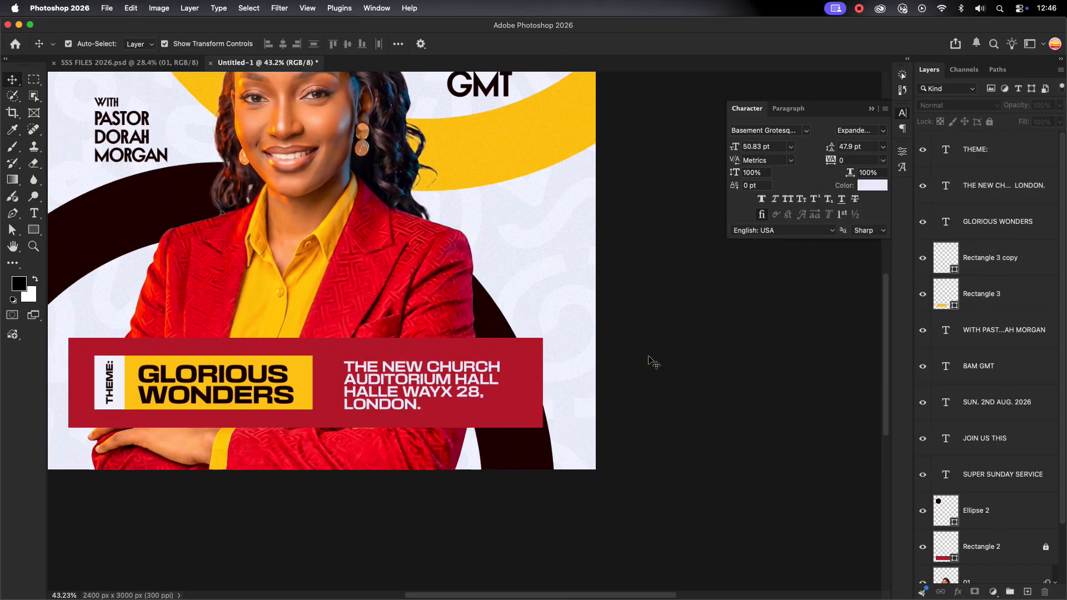
pyautogui.scroll(6, 492, 385)
pyautogui.click(492, 384)
pyautogui.click(852, 147)
pyautogui.press('Up')
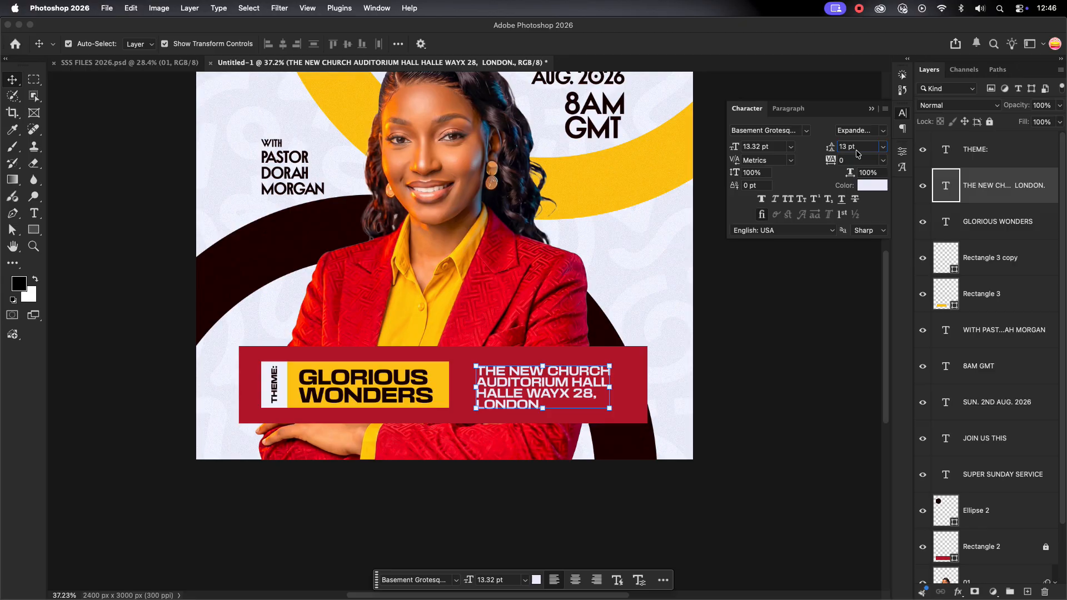
pyautogui.click(749, 376)
# Set the address font size to 13 pt
pyautogui.scroll(-6, 750, 376)
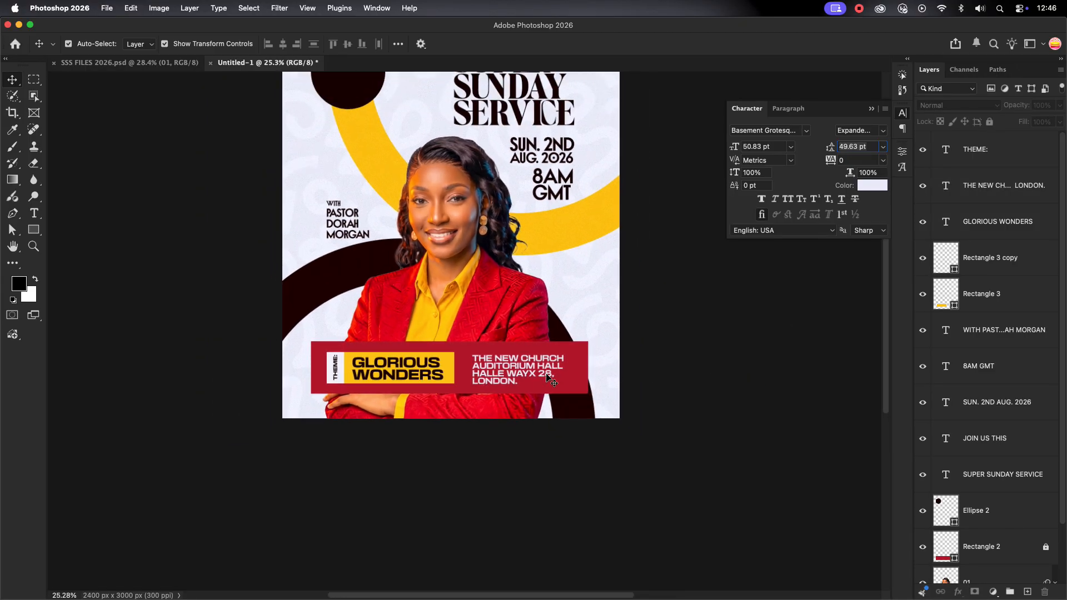
pyautogui.scroll(6, 552, 381)
pyautogui.click(569, 346)
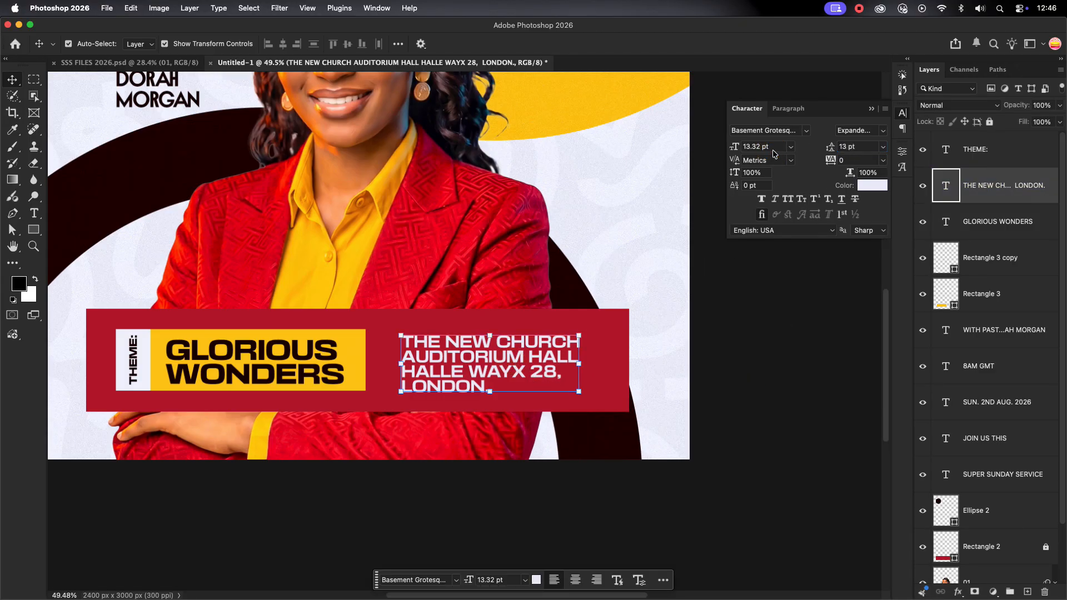
pyautogui.write('13')
pyautogui.press('Return')
# Set the address tracking to 50
pyautogui.click(883, 160)
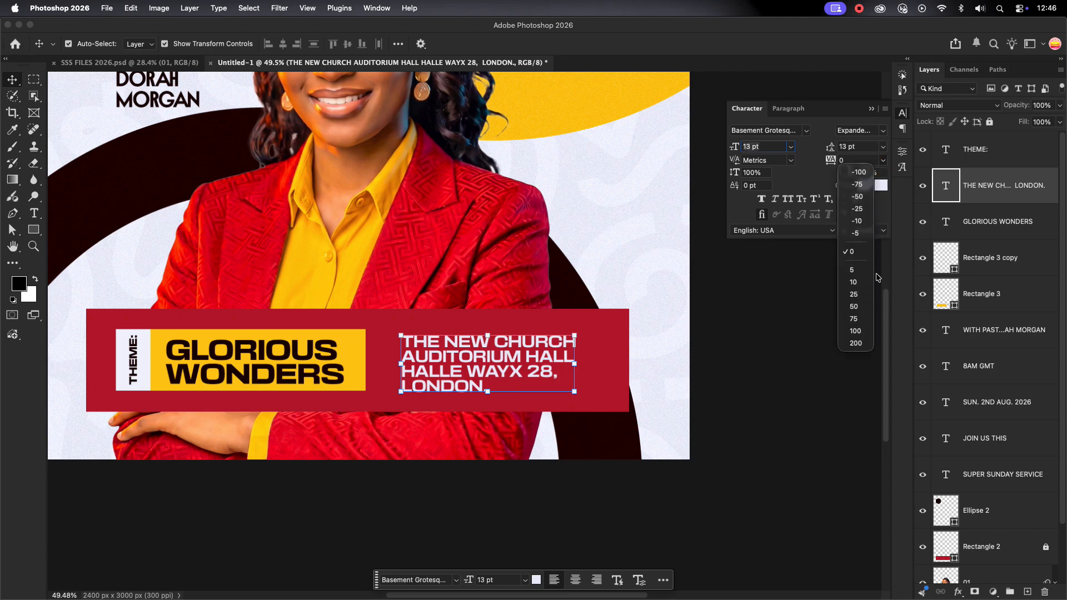
pyautogui.click(859, 306)
pyautogui.click(737, 371)
pyautogui.scroll(-3, 743, 367)
pyautogui.scroll(-5, 393, 340)
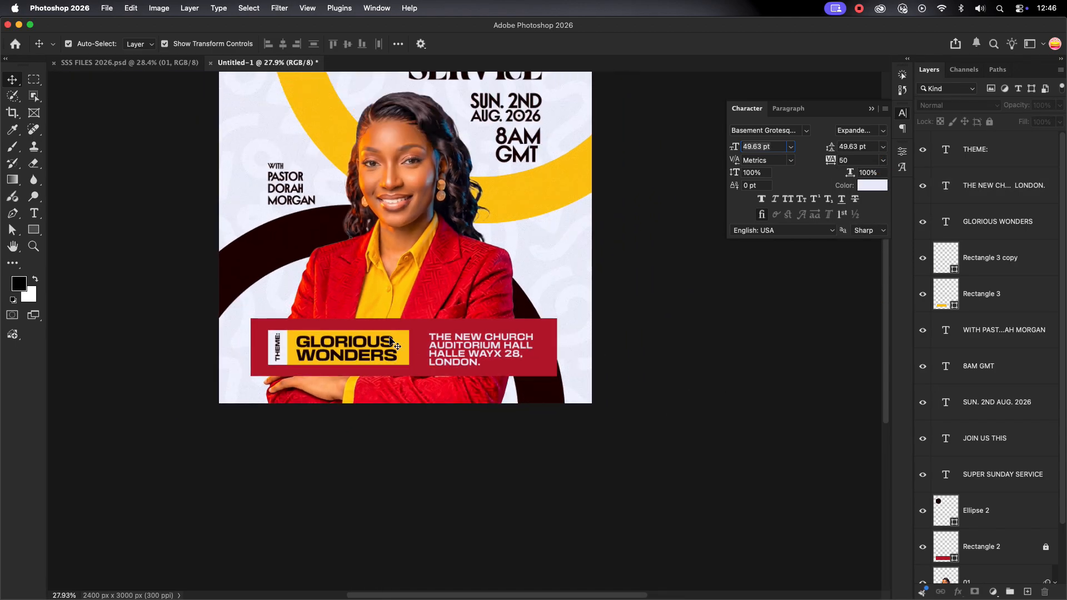
pyautogui.scroll(3, 455, 274)
# Copy the LOGO layer from SSS FILES 2026 into the poster above the top layer
pyautogui.click(671, 326)
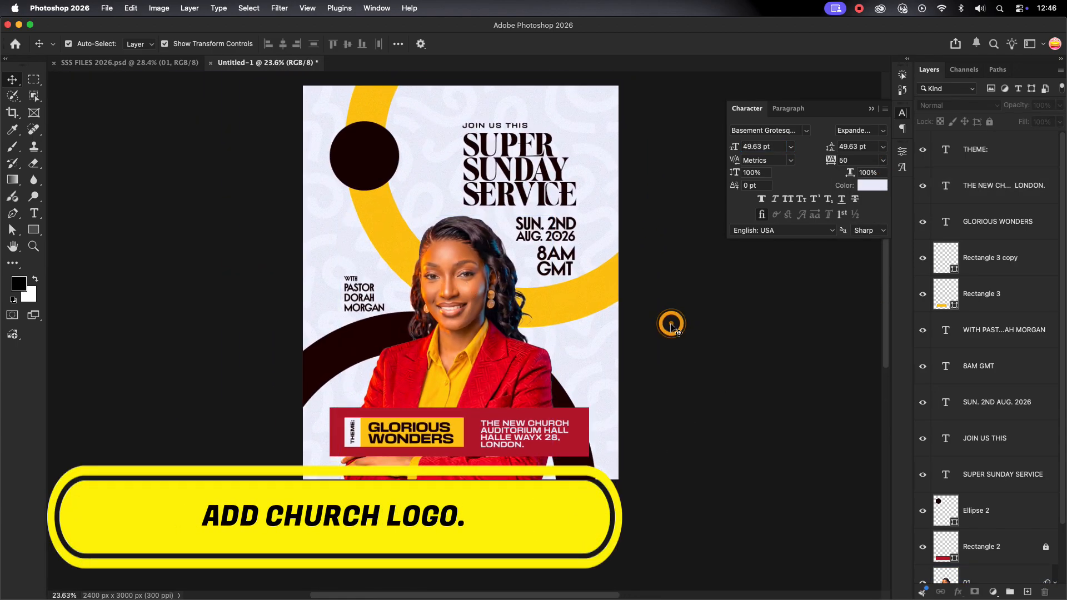
pyautogui.moveTo(449, 259); pyautogui.dragTo(459, 294)
pyautogui.click(979, 149)
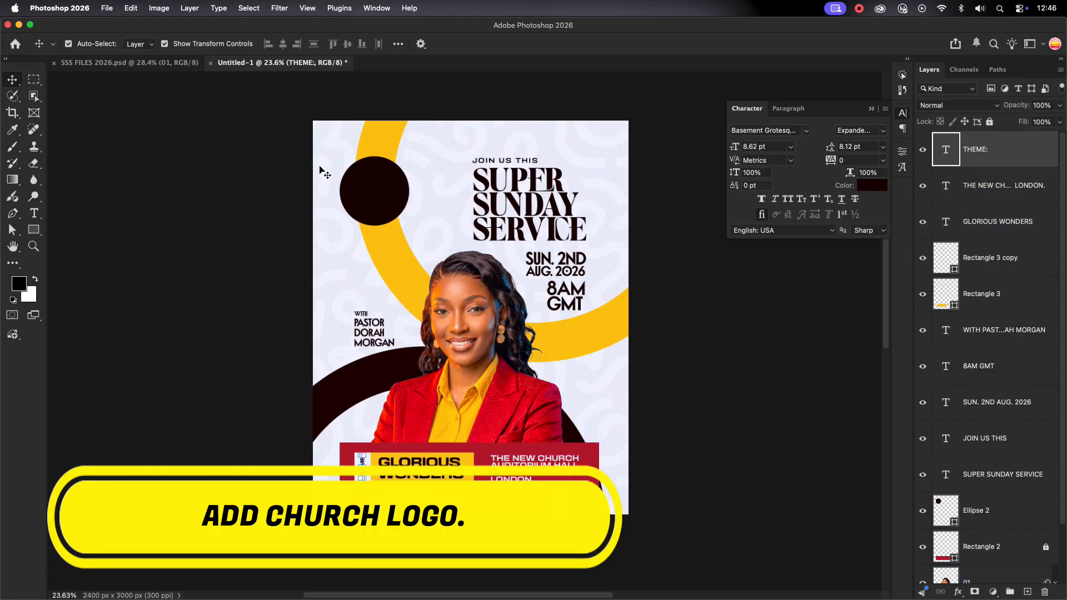
pyautogui.click(151, 63)
pyautogui.moveTo(739, 275); pyautogui.dragTo(409, 214)
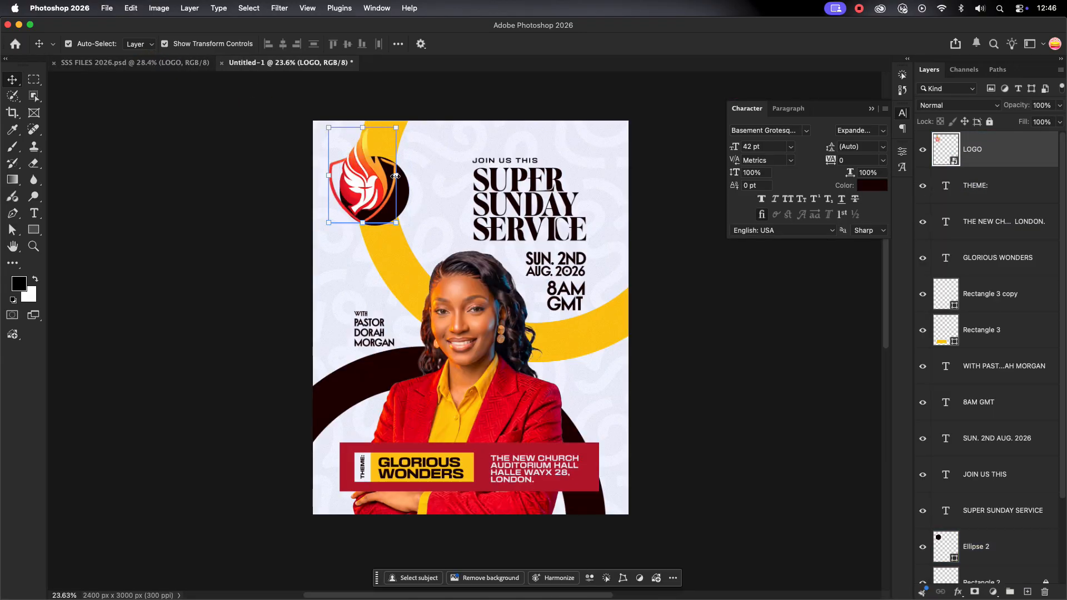
# Scale the logo down and centre it horizontally on the dark circle Ellipse 2
pyautogui.moveTo(395, 176)
pyautogui.mouseDown()
pyautogui.moveTo(362, 176)
pyautogui.moveTo(399, 197)
pyautogui.mouseUp()
pyautogui.scroll(5, 373, 184)
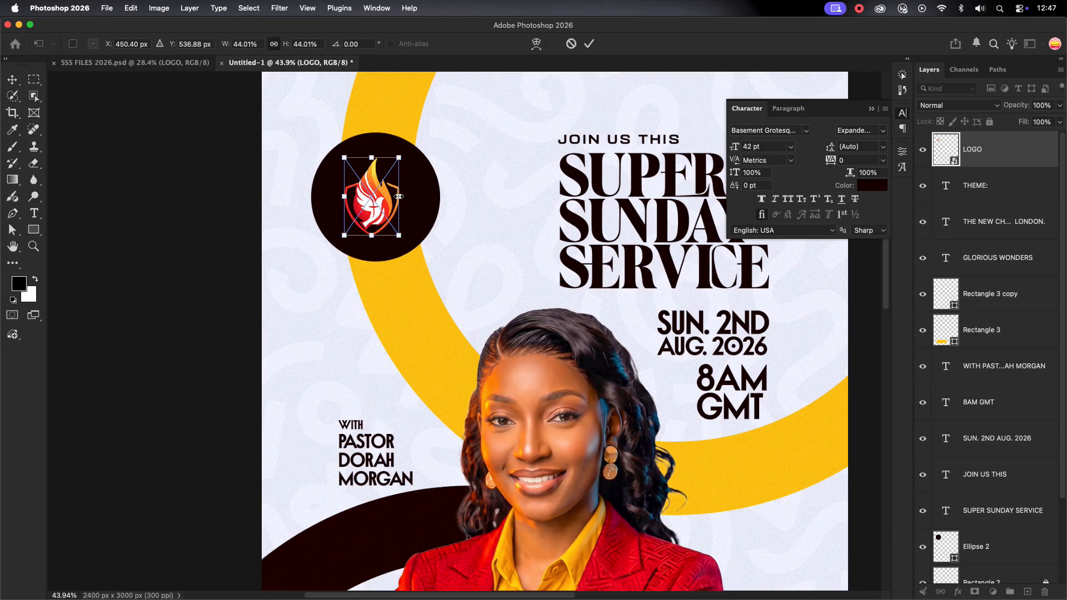
pyautogui.click(589, 45)
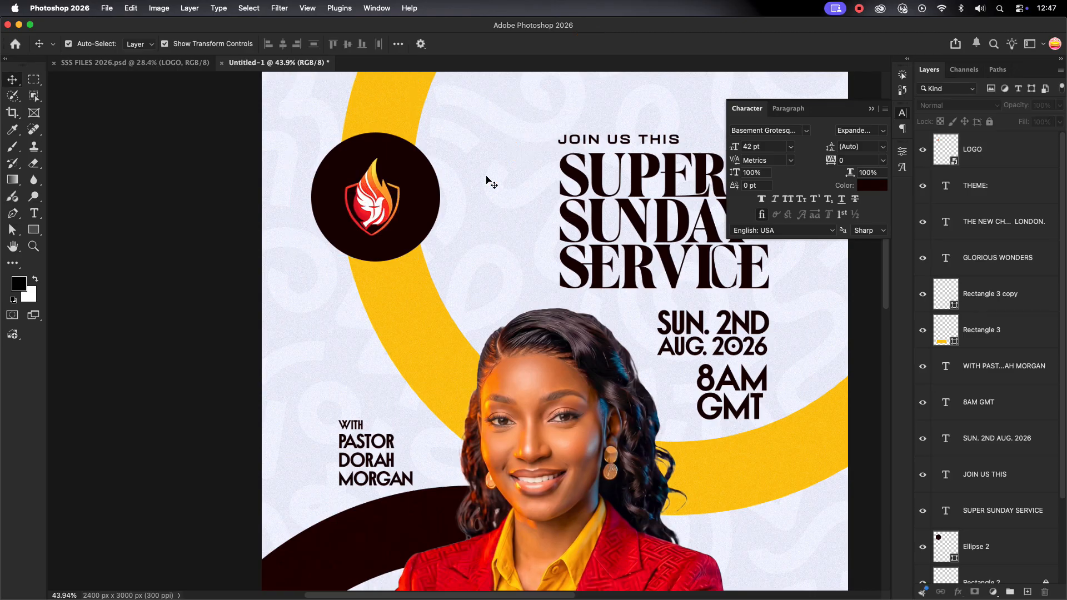
pyautogui.scroll(5, 370, 192)
pyautogui.keyDown('shift'); pyautogui.click(304, 194); pyautogui.keyUp('shift')
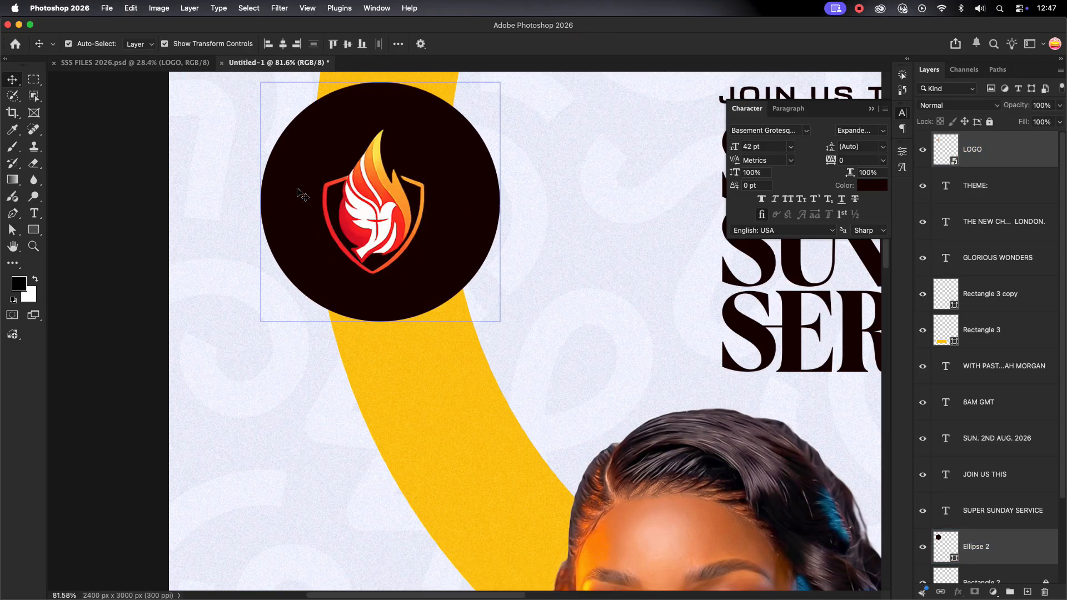
pyautogui.click(285, 46)
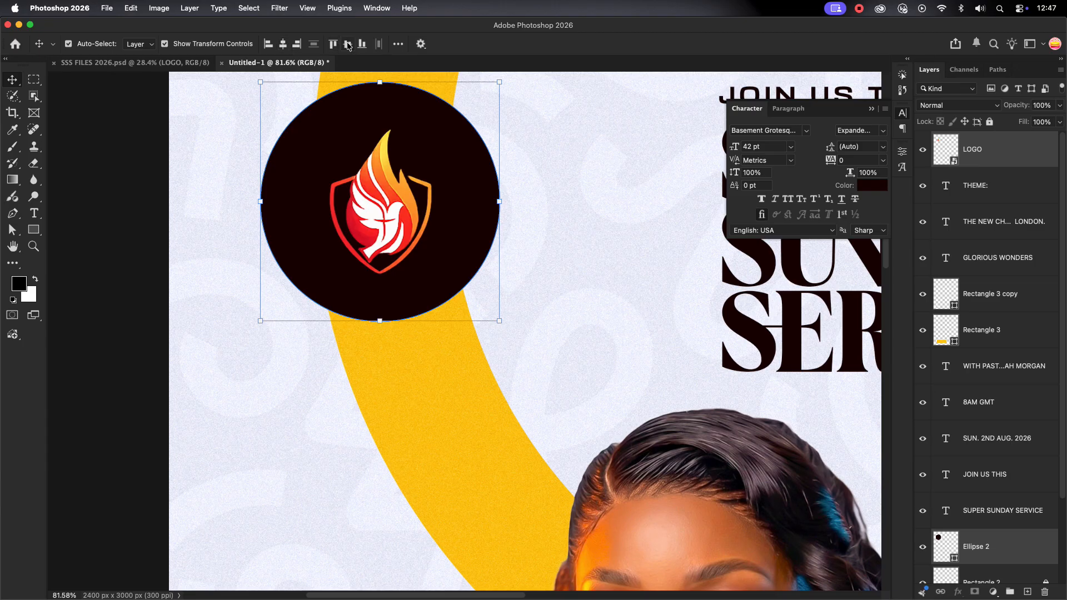
pyautogui.click(555, 207)
pyautogui.scroll(-8, 554, 205)
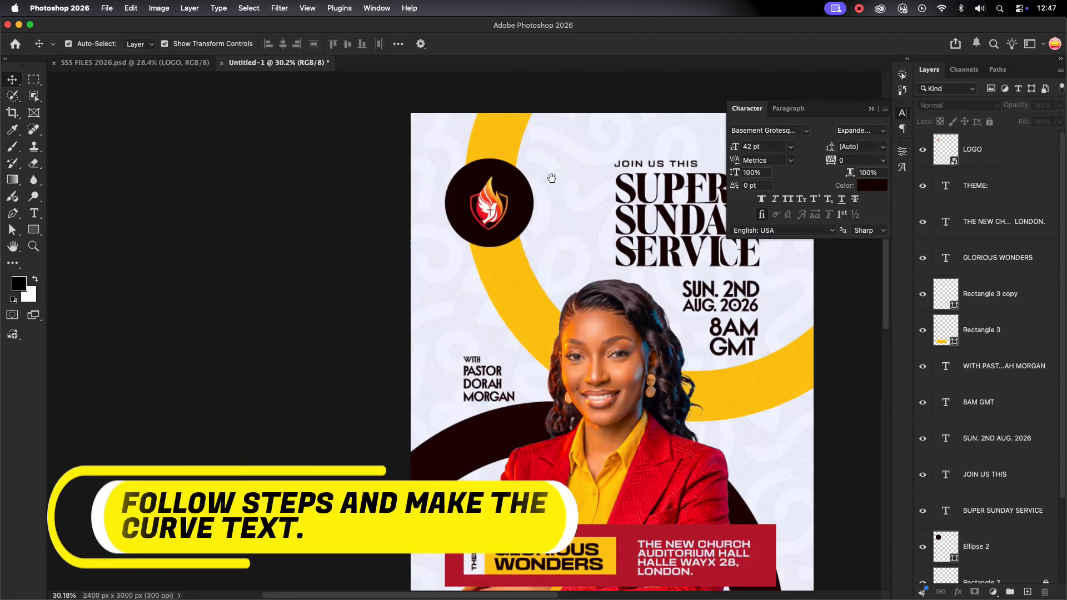
# Duplicate Ellipse 2, move the copy to the top, and shrink it to 66.67%
pyautogui.moveTo(552, 178); pyautogui.dragTo(454, 233)
pyautogui.click(426, 246)
pyautogui.scroll(2, 425, 246)
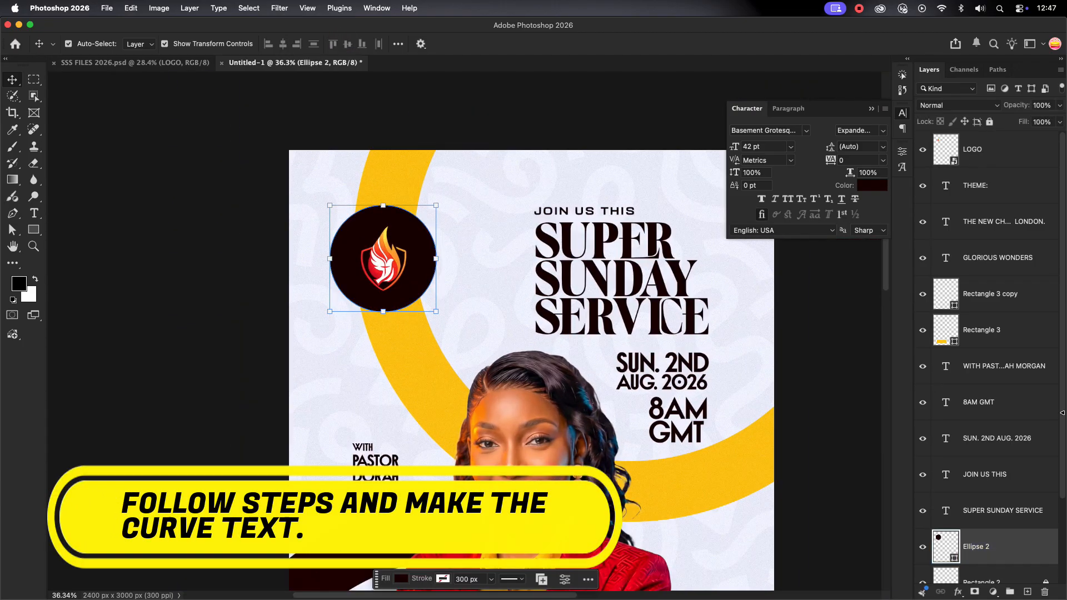
pyautogui.press('super+j')
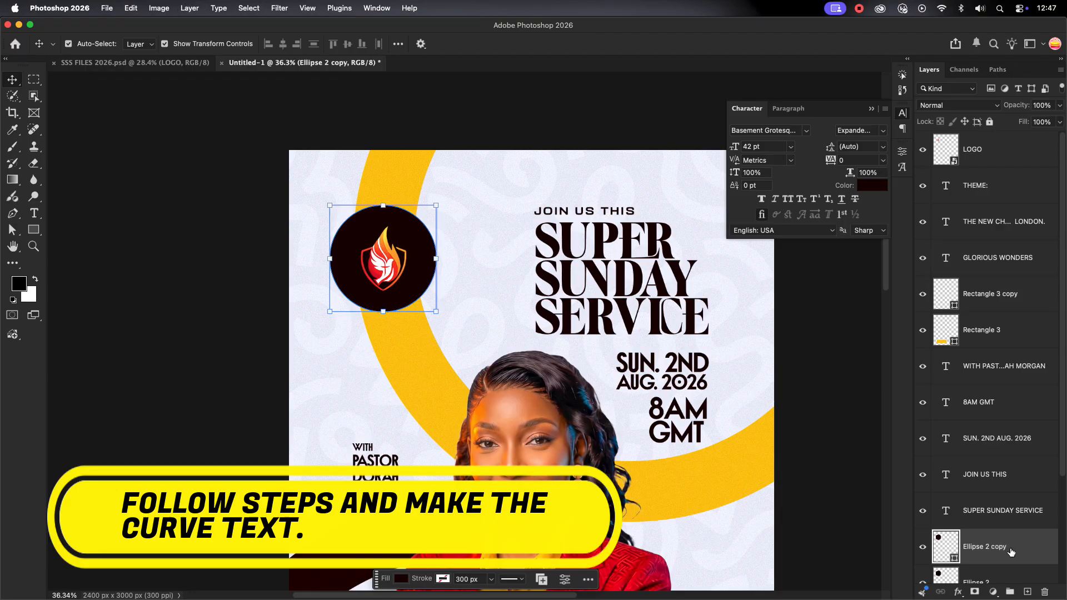
pyautogui.press('super+shift+bracketright')
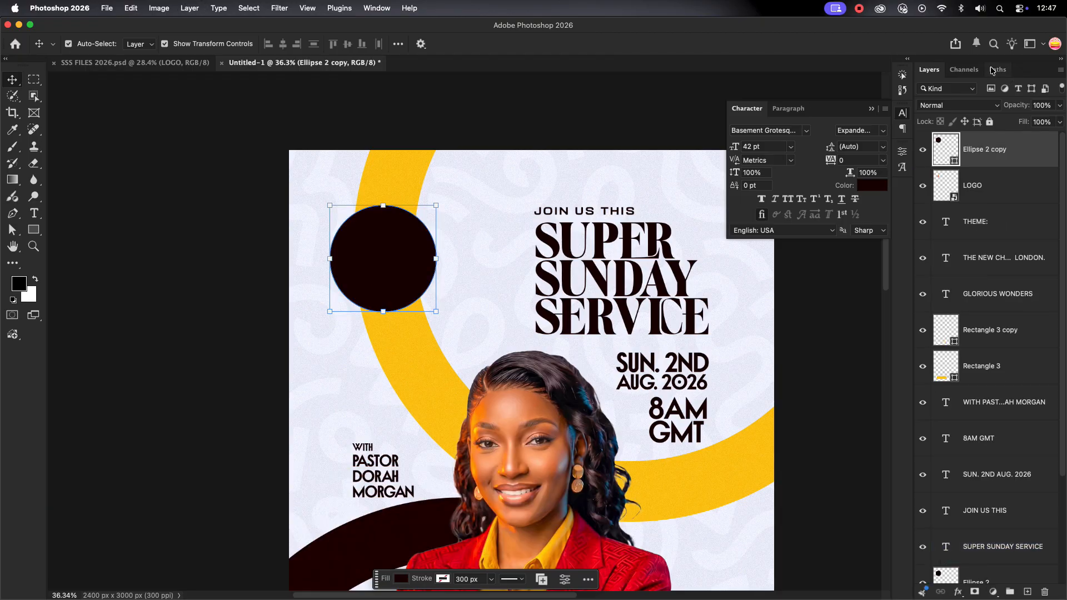
pyautogui.moveTo(434, 257); pyautogui.dragTo(418, 259)
pyautogui.click(614, 43)
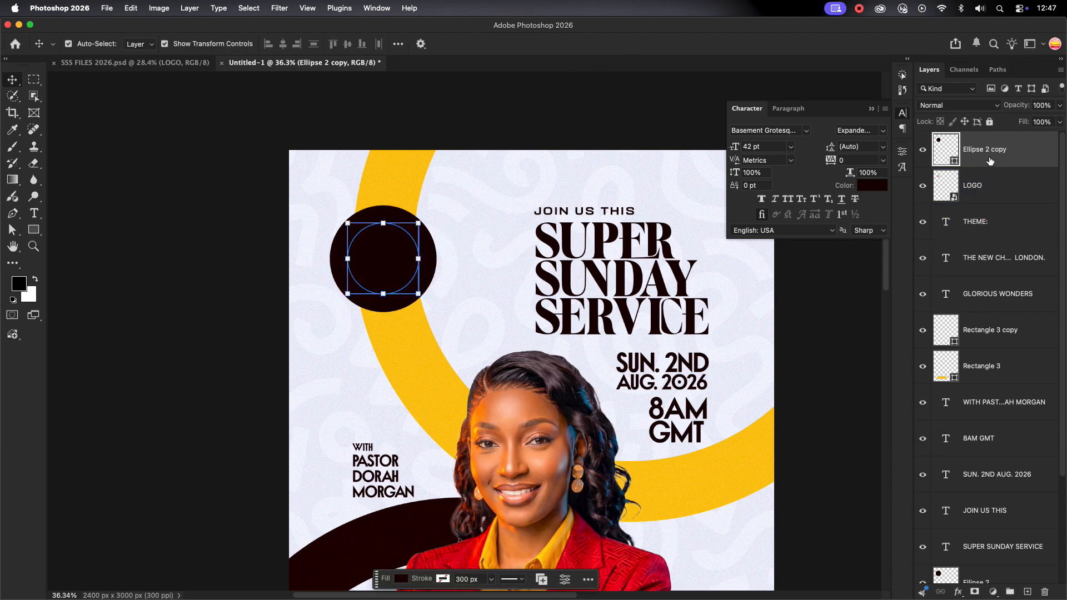
# Set the circle copy's fill to none
pyautogui.click(902, 167)
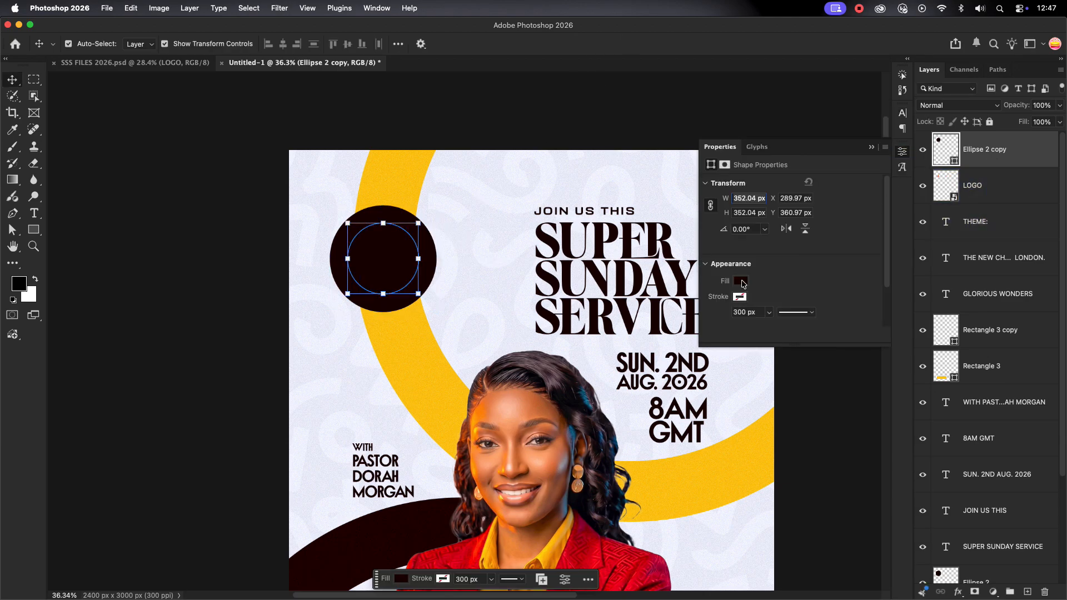
pyautogui.click(741, 281)
pyautogui.click(716, 302)
pyautogui.click(849, 176)
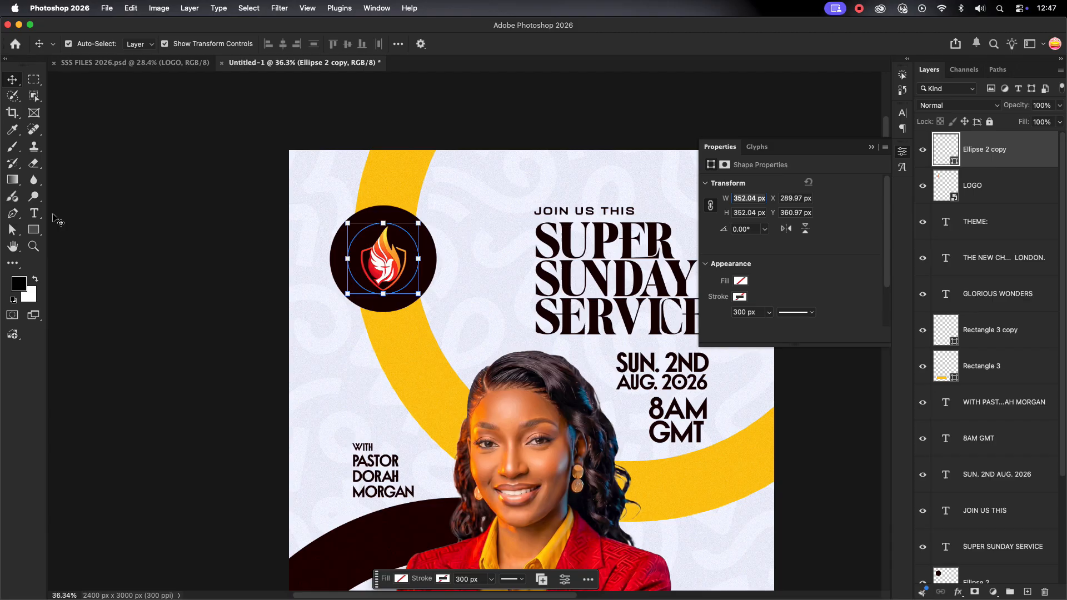
# Start a type layer on the small circle's outline
pyautogui.click(34, 213)
pyautogui.scroll(5, 383, 258)
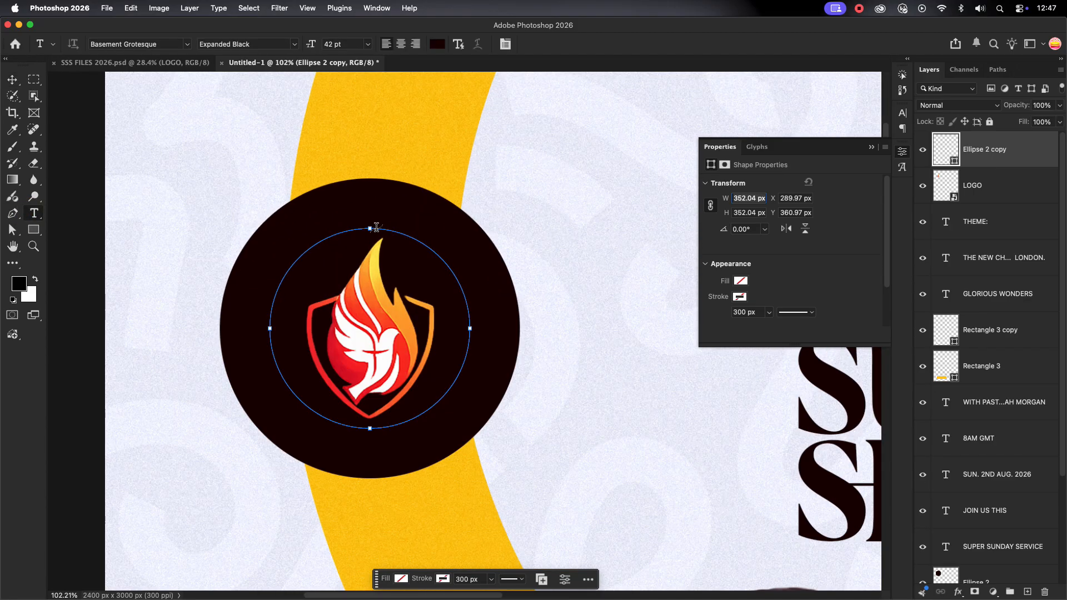
pyautogui.click(377, 228)
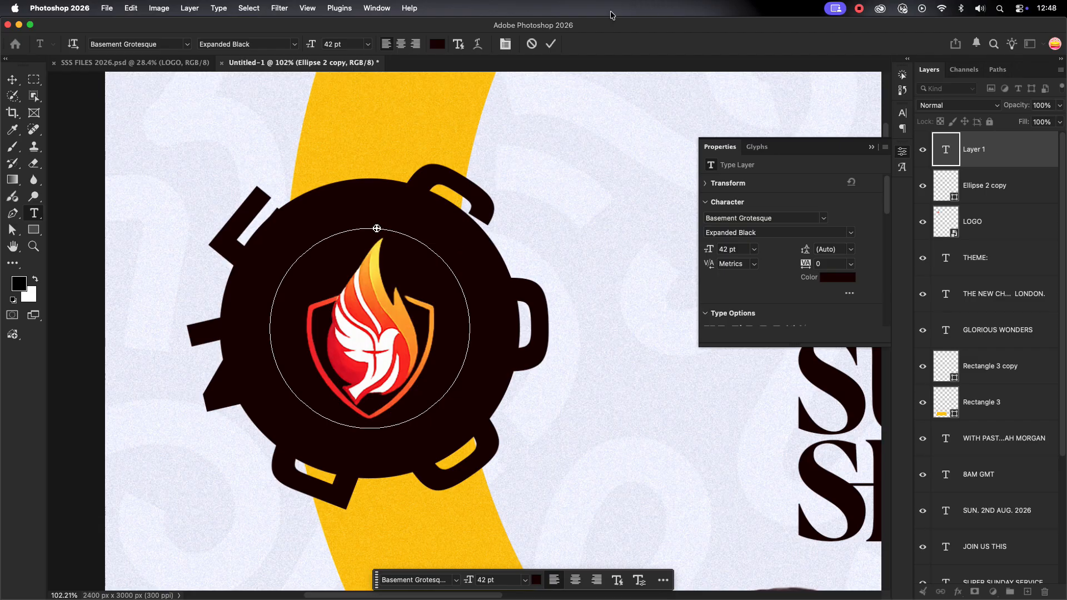
# Commit the curved text and colour it with the sampled pale background tone
pyautogui.click(551, 44)
pyautogui.click(902, 113)
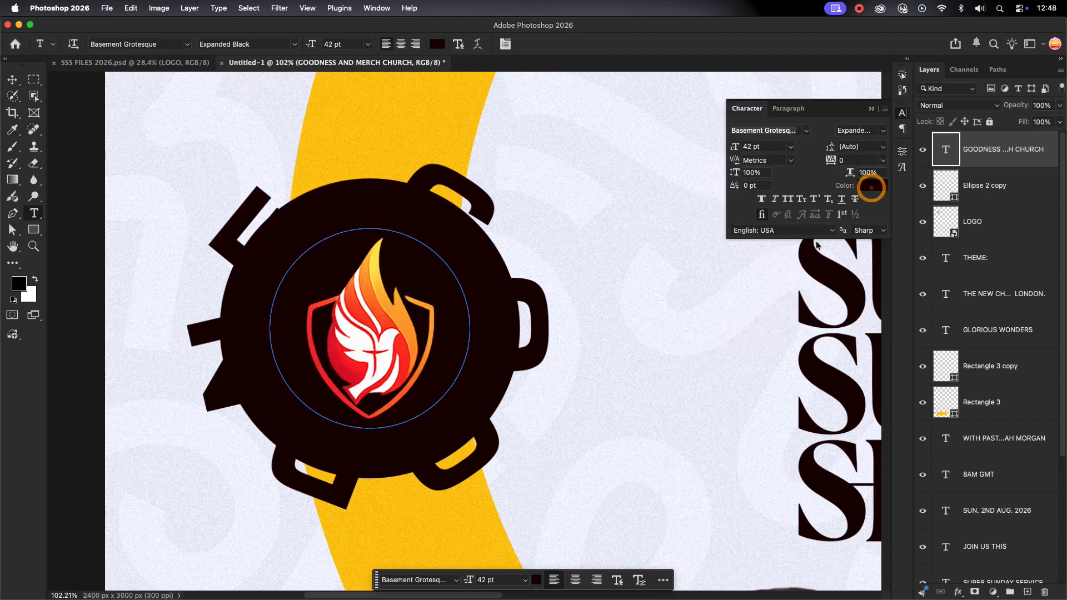
pyautogui.moveTo(733, 292); pyautogui.dragTo(667, 245)
pyautogui.click(575, 202)
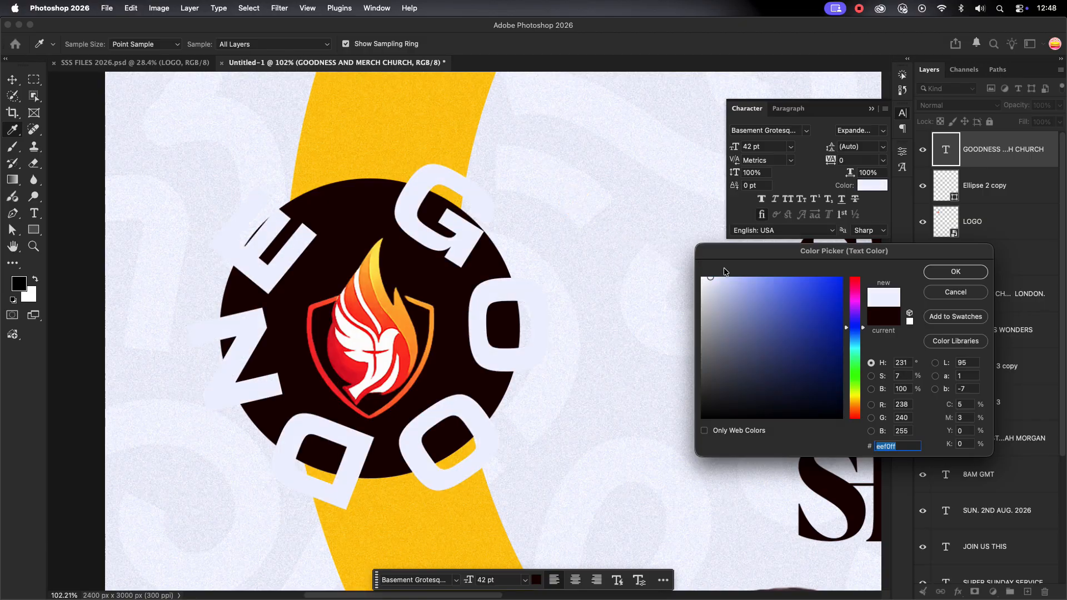
pyautogui.click(956, 272)
# Set the GOODNESS AND MERCH CHURCH text to 11 pt and centre it on the ring
pyautogui.click(774, 149)
pyautogui.scroll(-20, 775, 151)
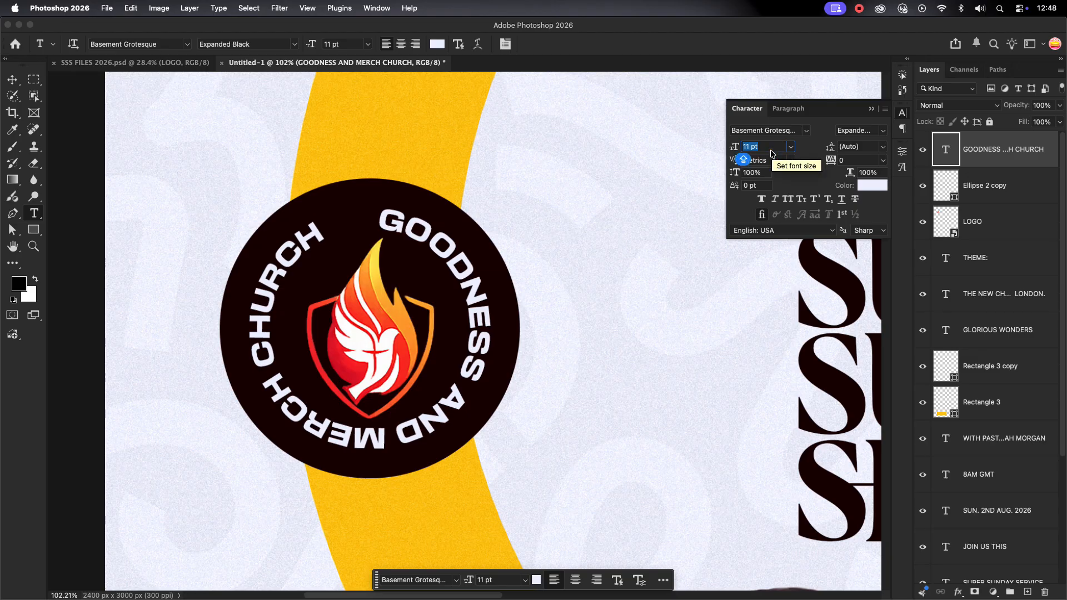
pyautogui.scroll(-2, 769, 148)
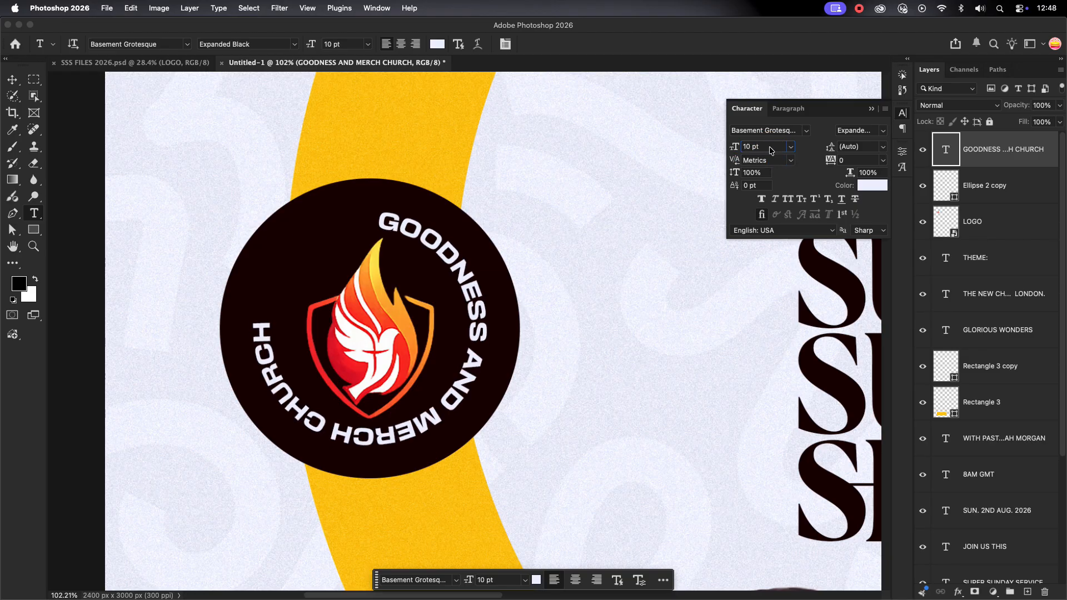
pyautogui.scroll(1, 770, 148)
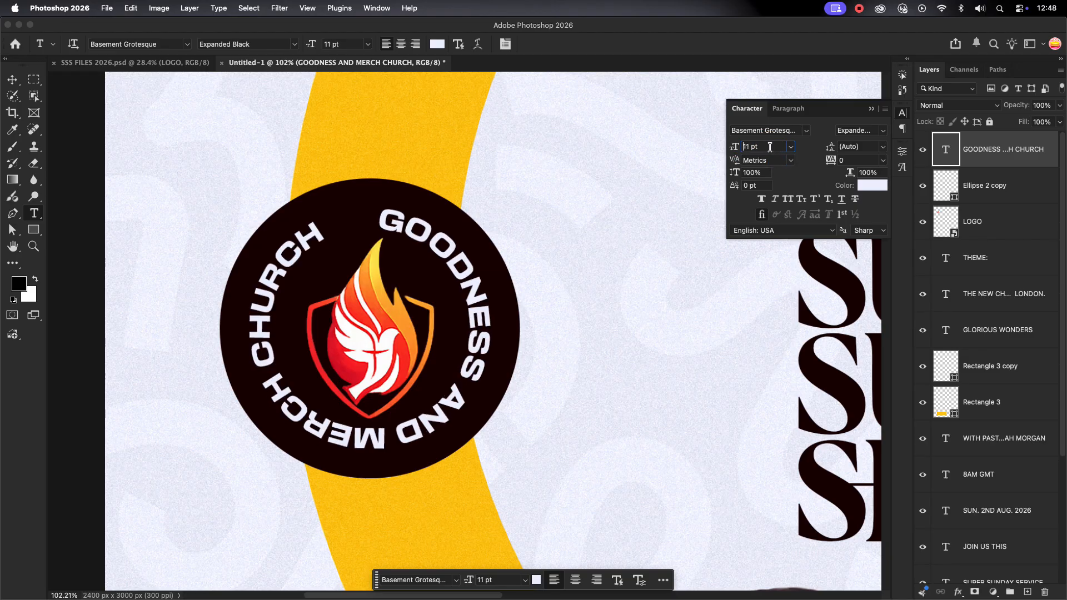
pyautogui.click(406, 47)
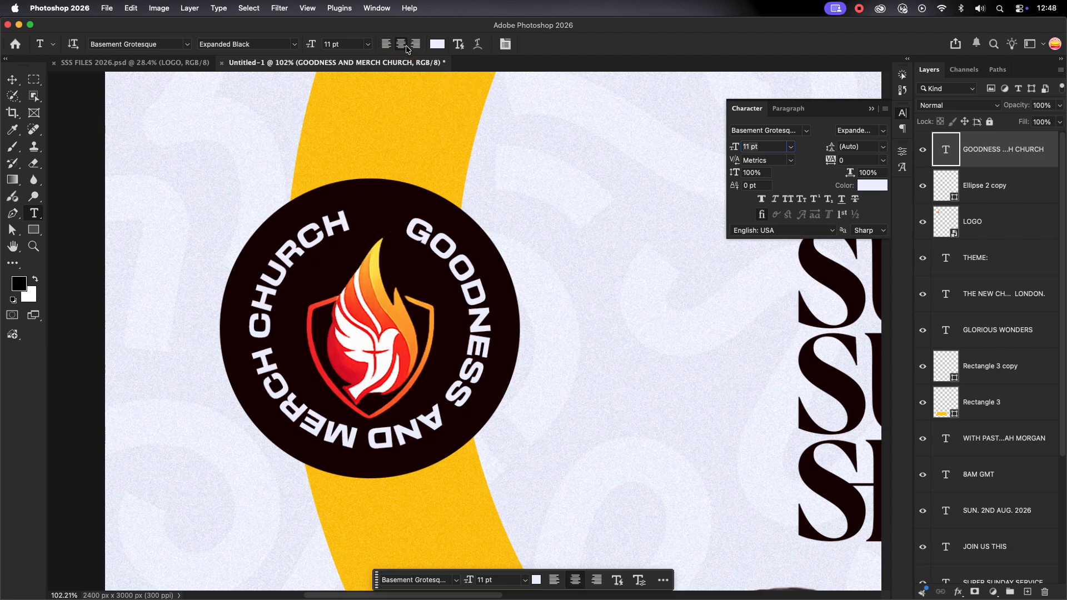
pyautogui.click(11, 230)
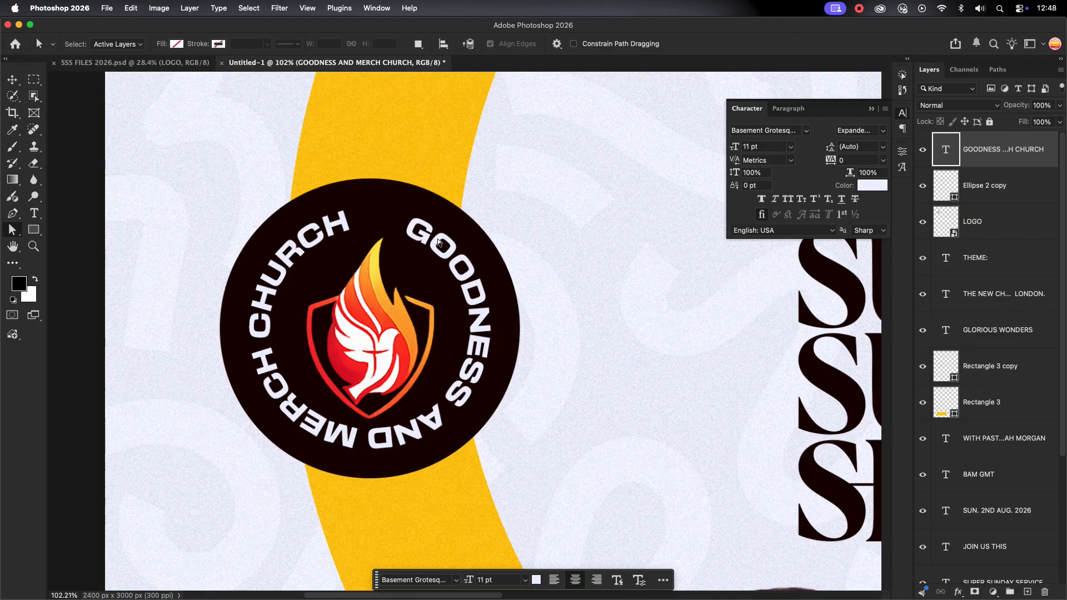
# Rotate the circular badge text slightly counterclockwise
pyautogui.press('v')
pyautogui.moveTo(504, 200)
pyautogui.mouseDown()
pyautogui.moveTo(487, 184)
pyautogui.moveTo(492, 194)
pyautogui.mouseUp()
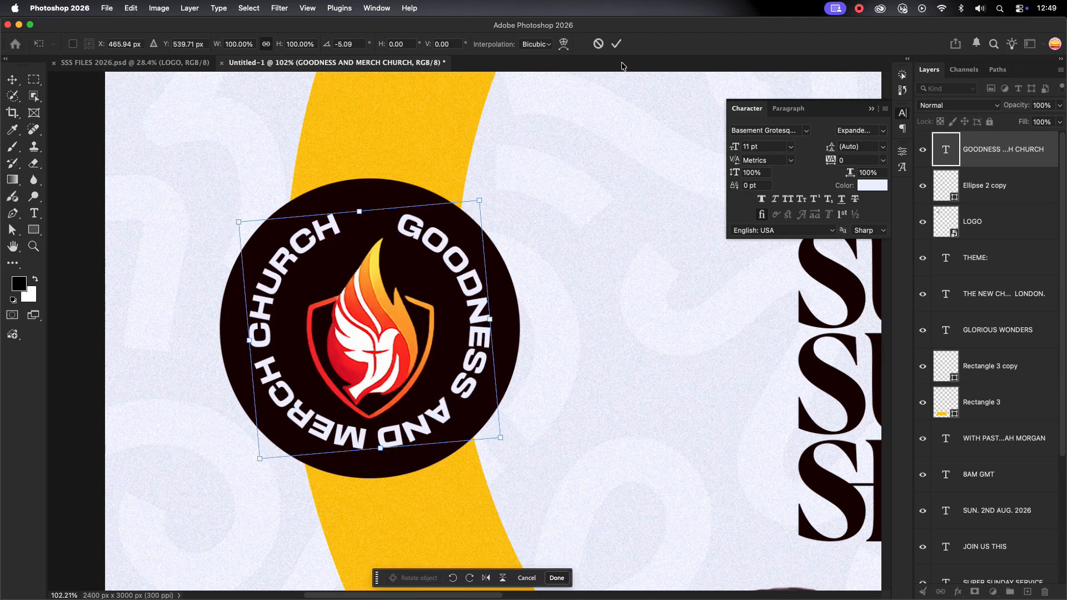
pyautogui.click(615, 44)
# Set the badge text's tracking to 70 so it wraps further around the ring
pyautogui.click(883, 160)
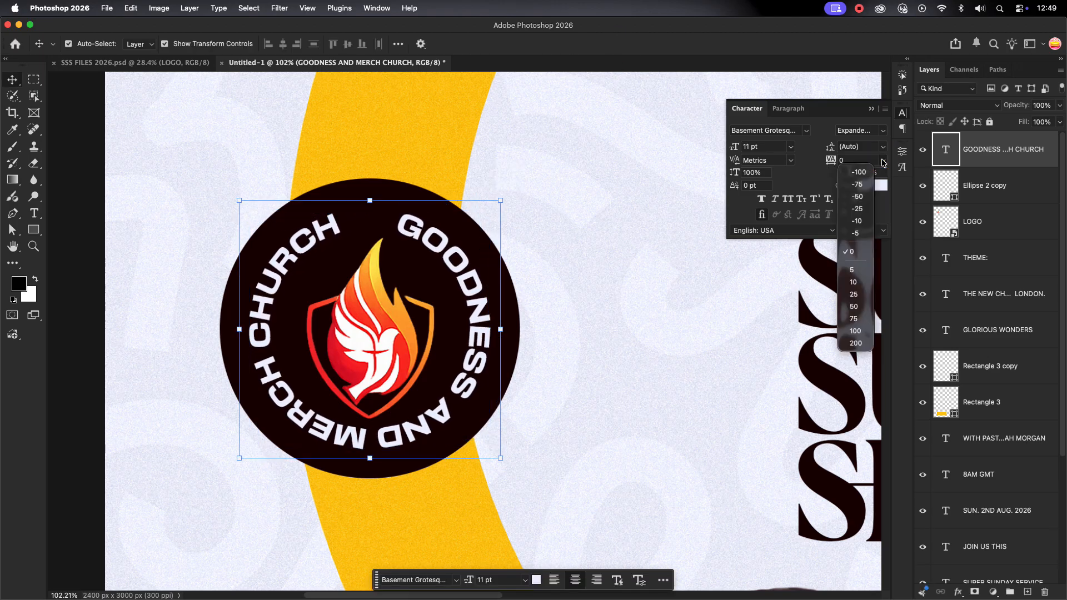
pyautogui.click(854, 306)
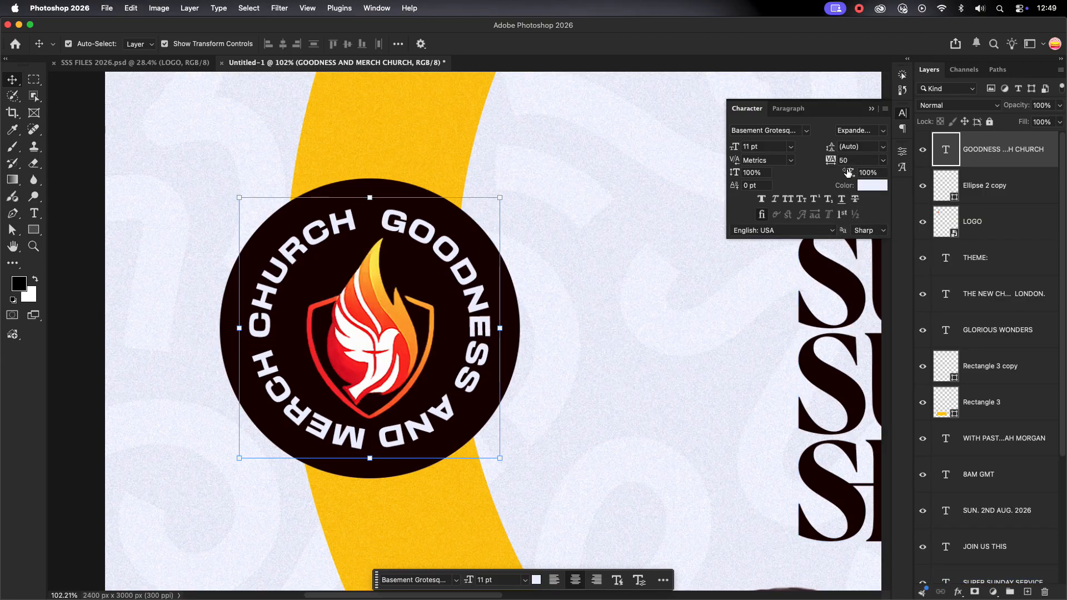
pyautogui.write('70')
pyautogui.press('Return')
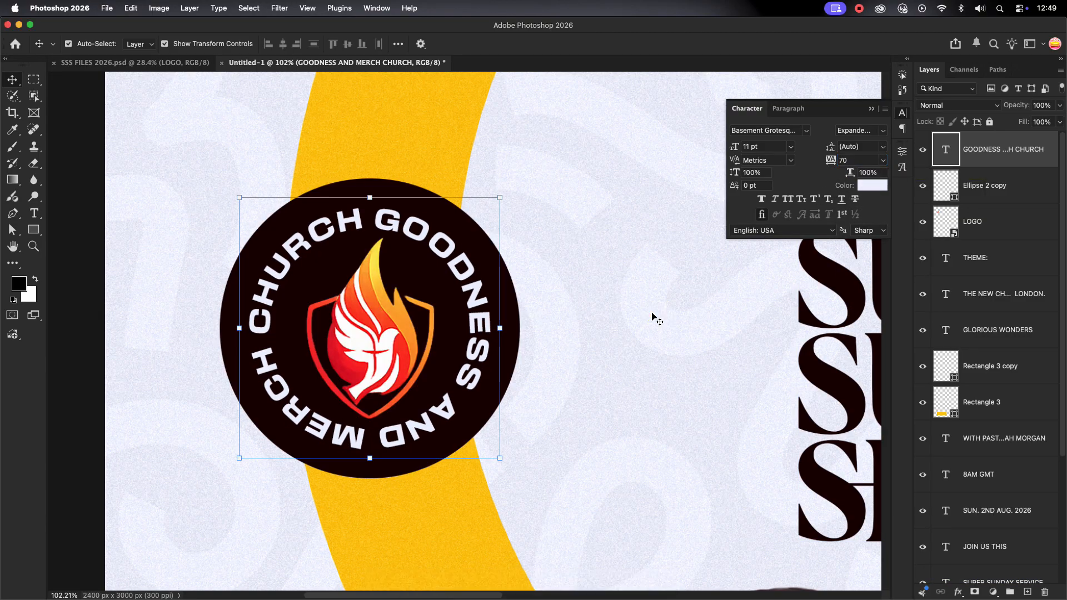
pyautogui.scroll(-4, 652, 321)
pyautogui.scroll(4, 651, 321)
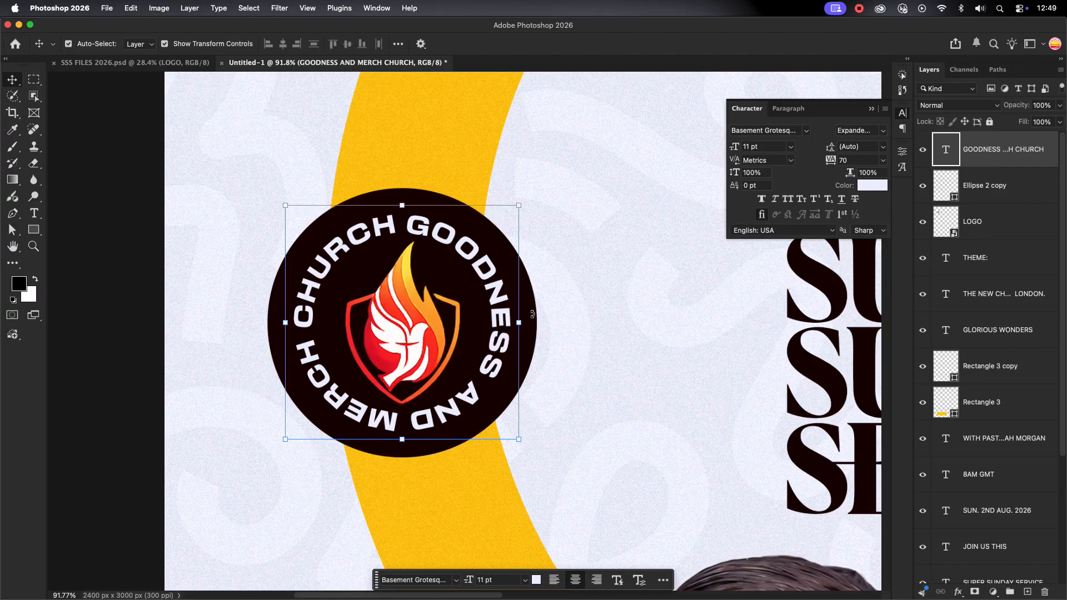
pyautogui.click(155, 358)
pyautogui.scroll(-4, 156, 358)
pyautogui.scroll(4, 408, 349)
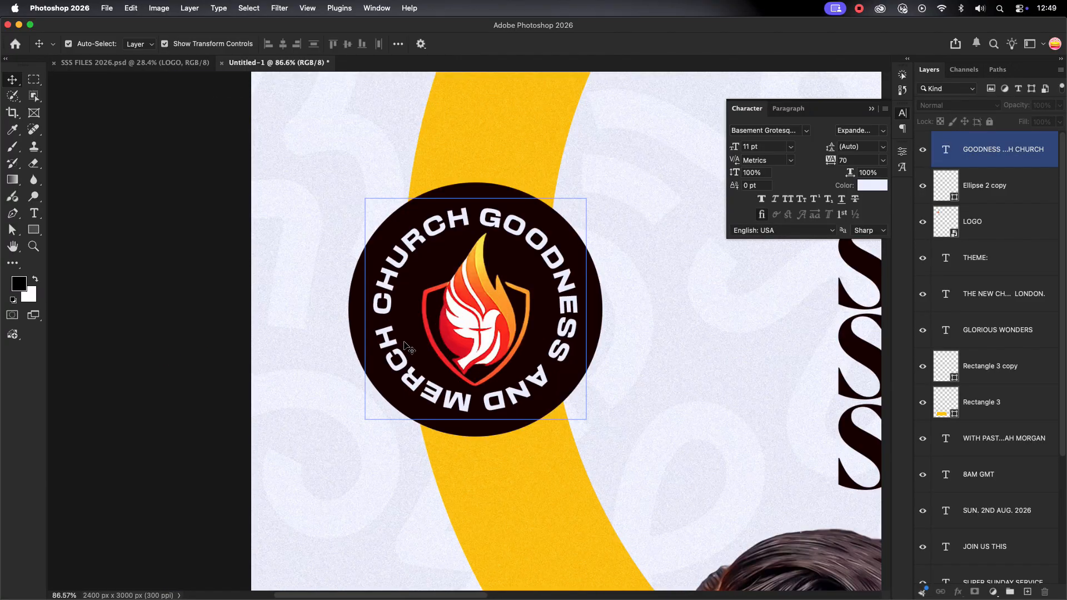
pyautogui.scroll(-5, 257, 371)
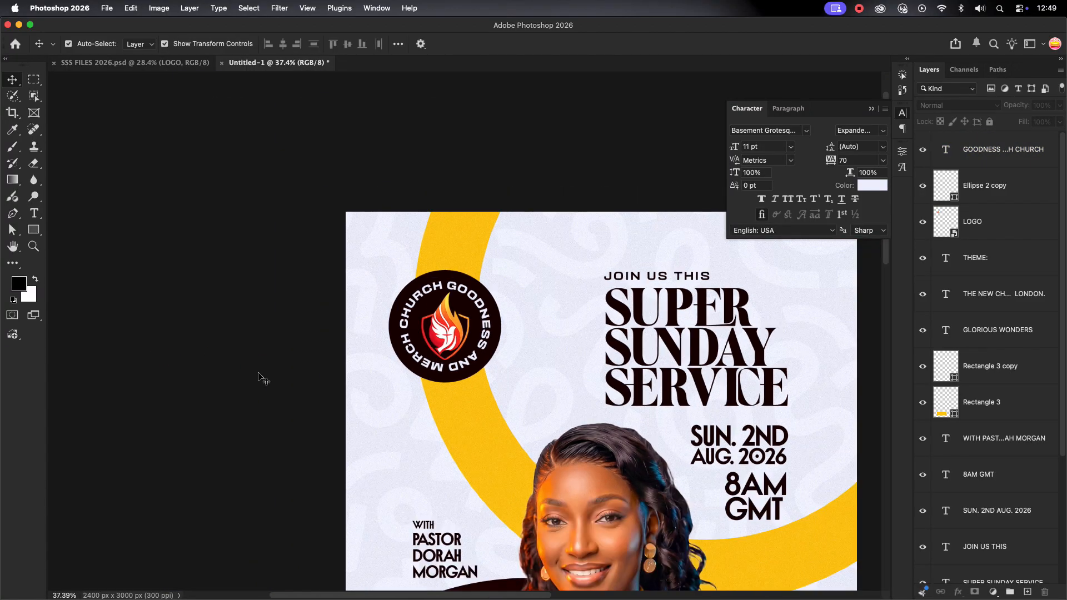
# Zoom out to the whole poster, select photo layer 01, and open the adjustment layer list
pyautogui.scroll(-2, 453, 403)
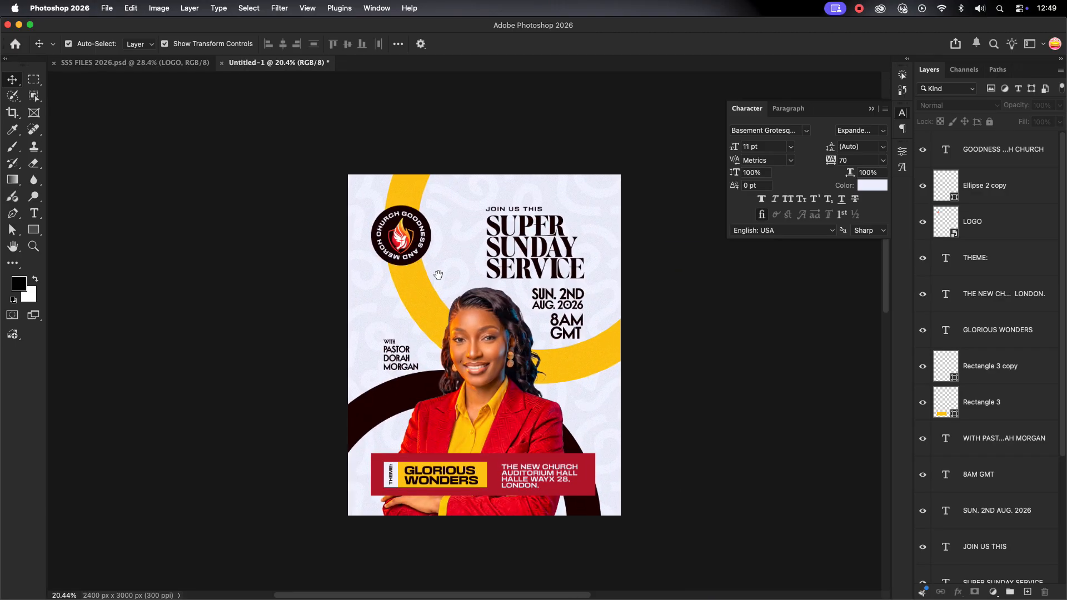
pyautogui.scroll(3, 530, 384)
pyautogui.click(477, 312)
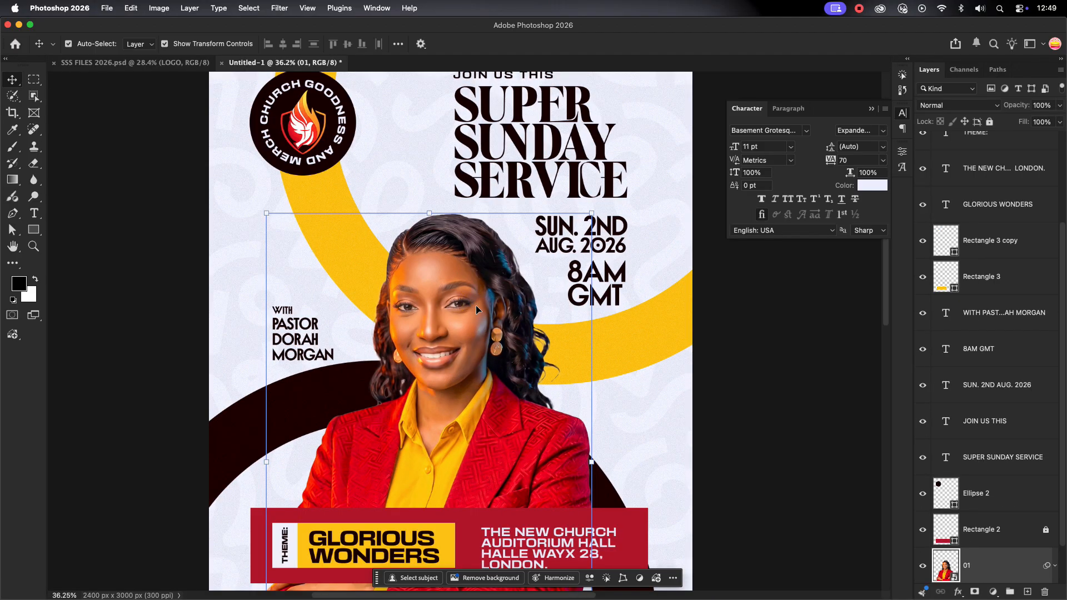
pyautogui.scroll(-2, 1027, 381)
pyautogui.click(1017, 516)
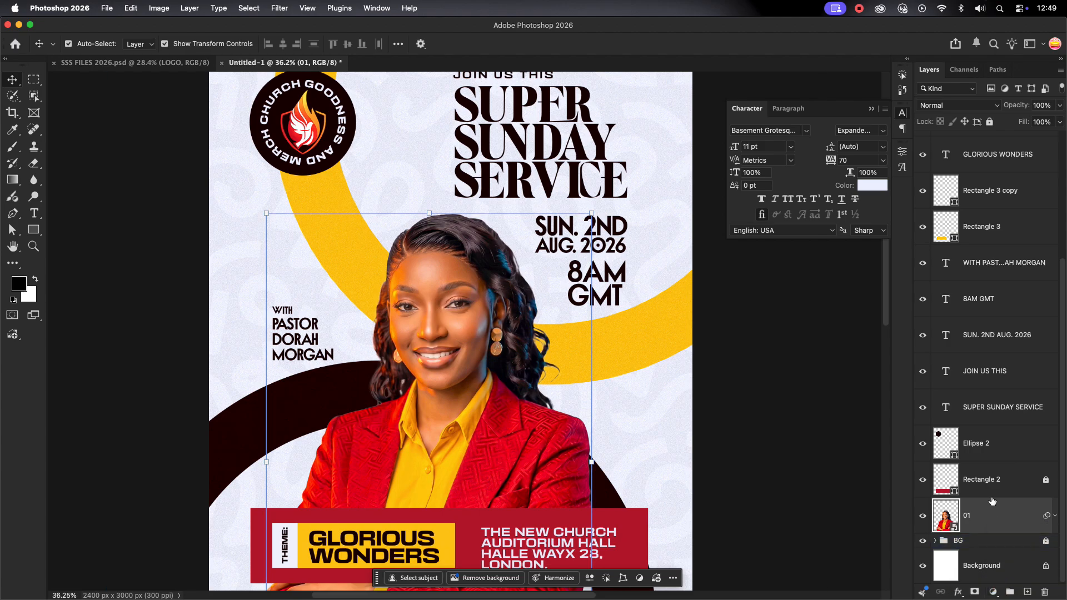
pyautogui.click(994, 593)
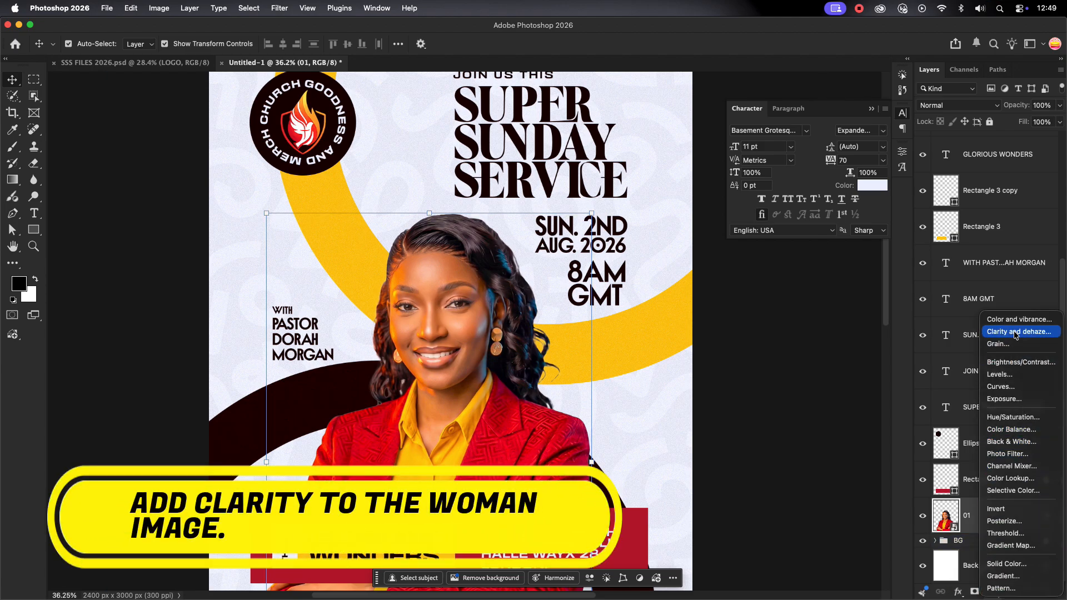
# Add a Clarity and dehaze adjustment clipped to photo layer 01, with Clarity raised to about +42
pyautogui.click(1016, 334)
pyautogui.click(794, 334)
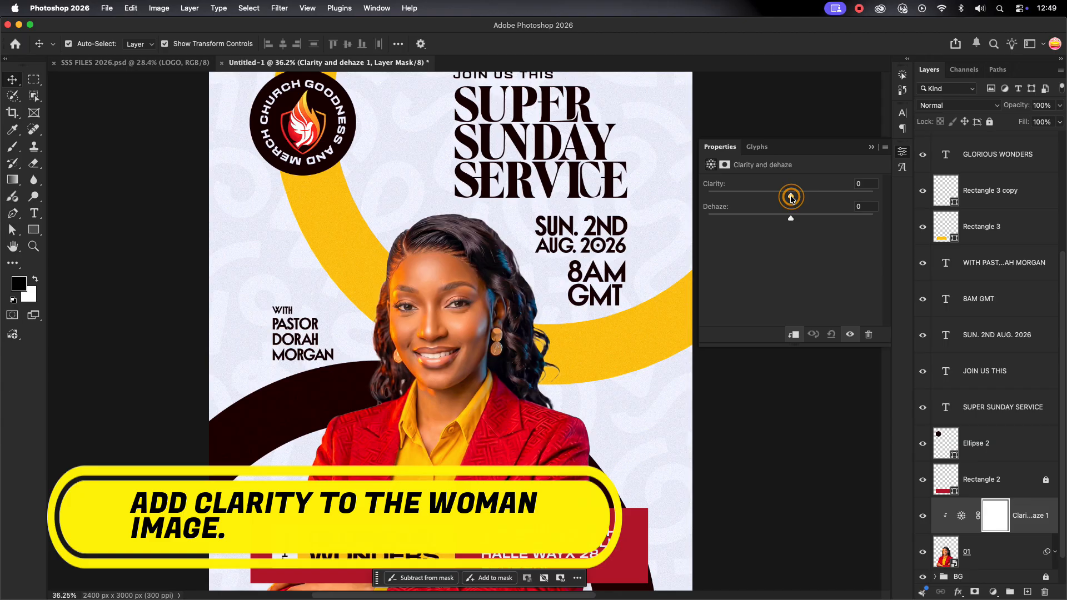
pyautogui.moveTo(791, 195); pyautogui.dragTo(828, 195)
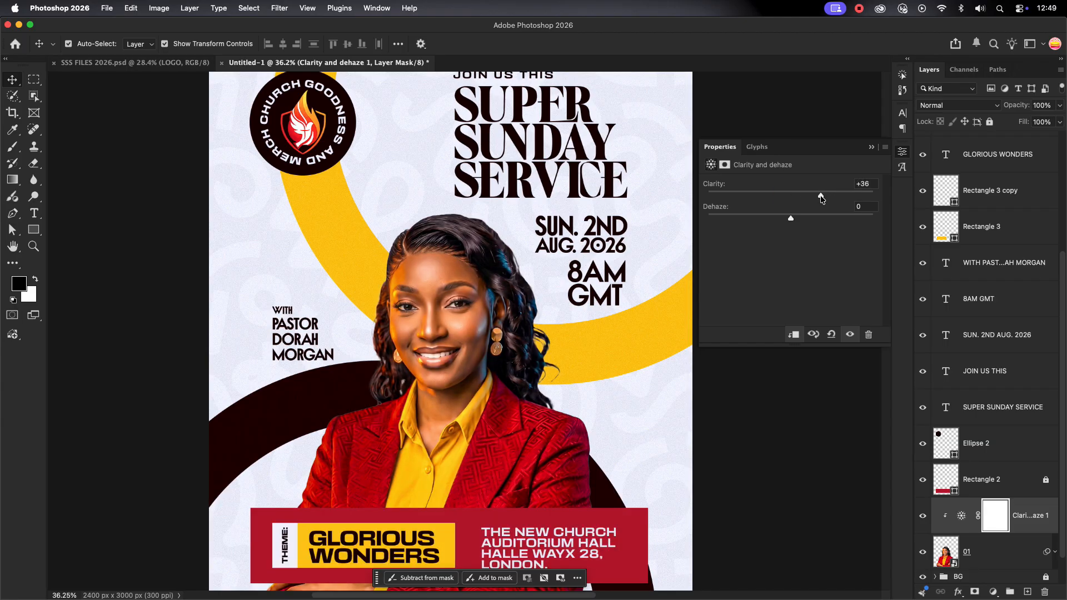
pyautogui.moveTo(816, 201); pyautogui.dragTo(827, 201)
pyautogui.click(871, 149)
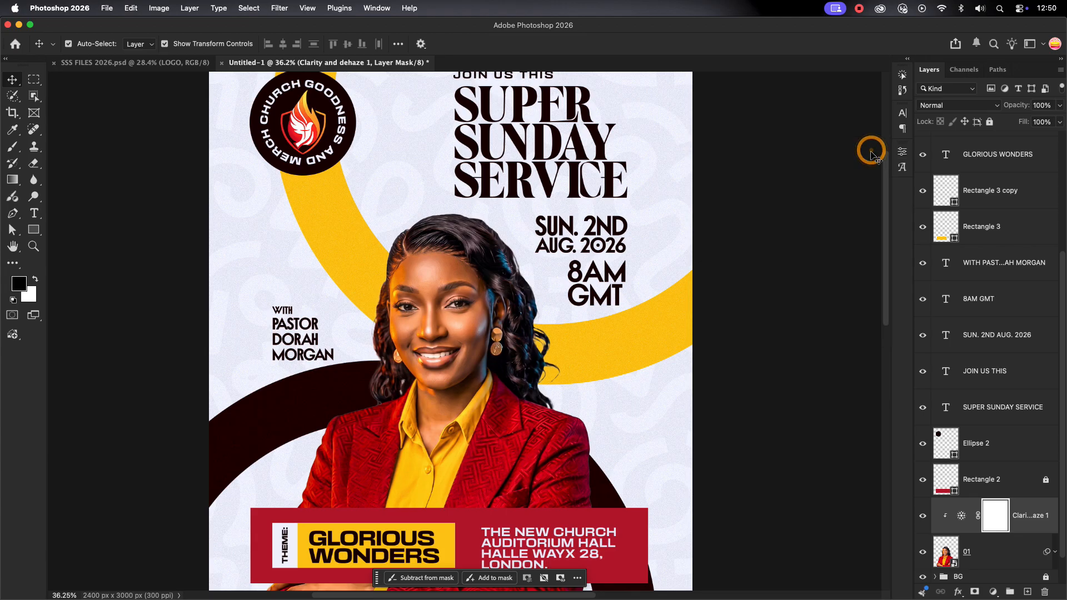
pyautogui.scroll(-2, 641, 410)
pyautogui.scroll(-2, 1016, 461)
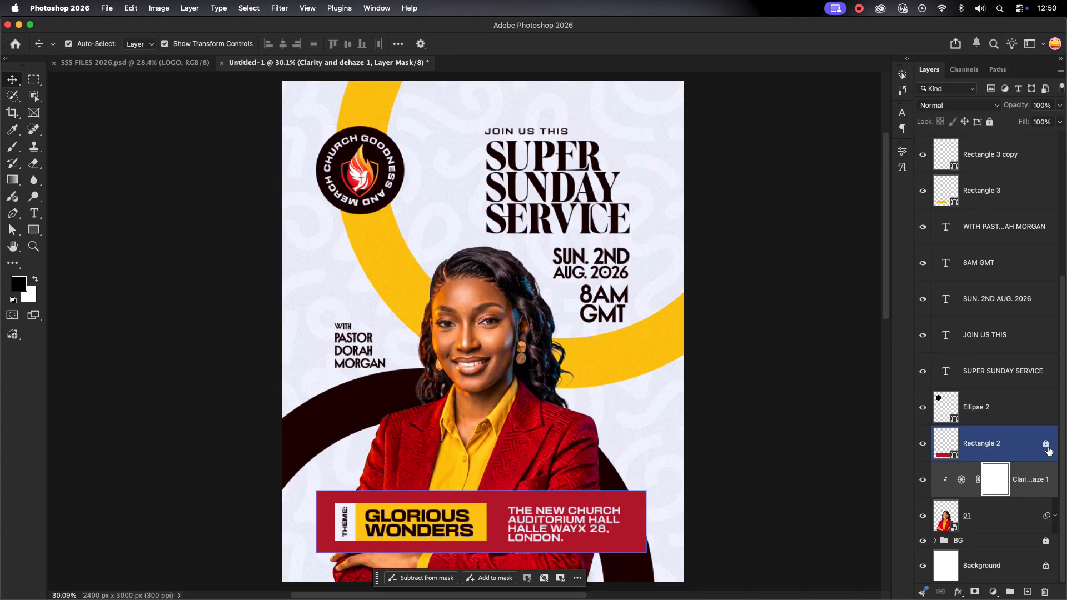
# Group the layers from photo 01 up through Ellipse 2 into a group named WOG
pyautogui.click(1035, 478)
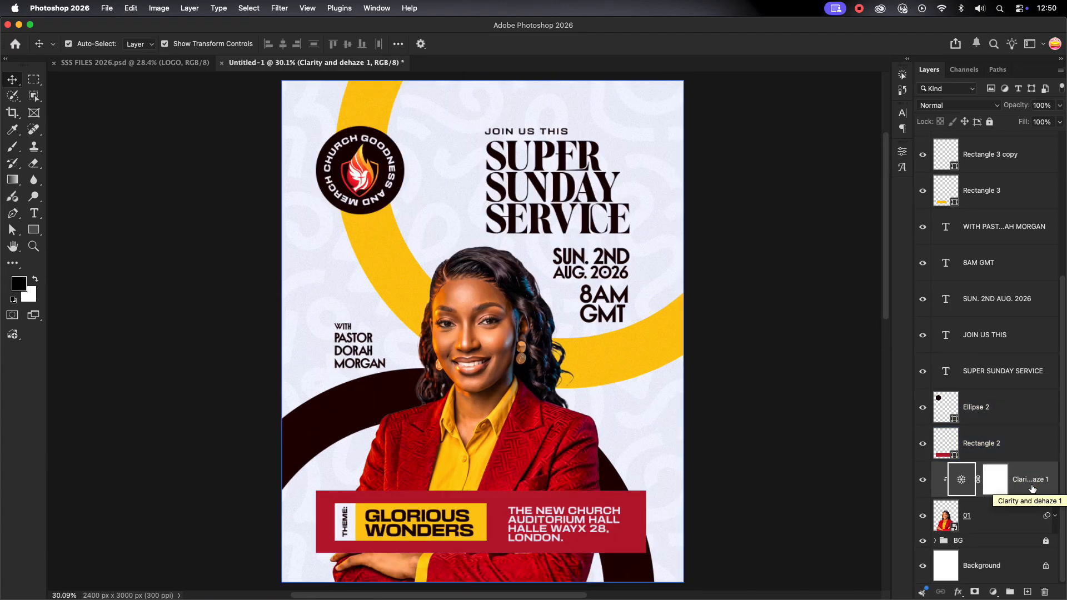
pyautogui.click(1027, 411)
pyautogui.click(1004, 517)
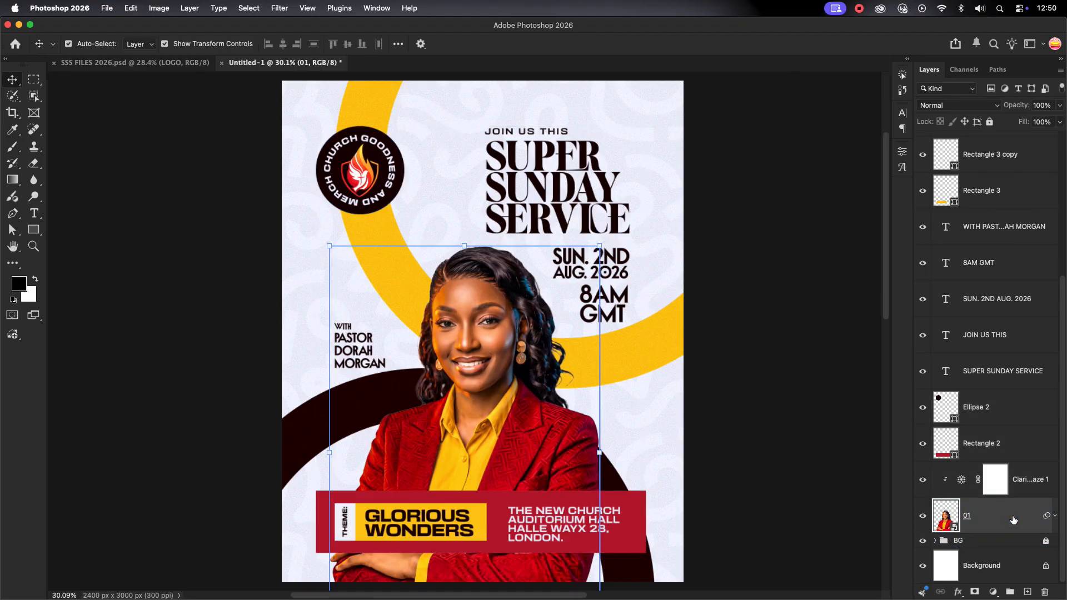
pyautogui.keyDown('shift'); pyautogui.click(1000, 408); pyautogui.keyUp('shift')
pyautogui.press('super+g')
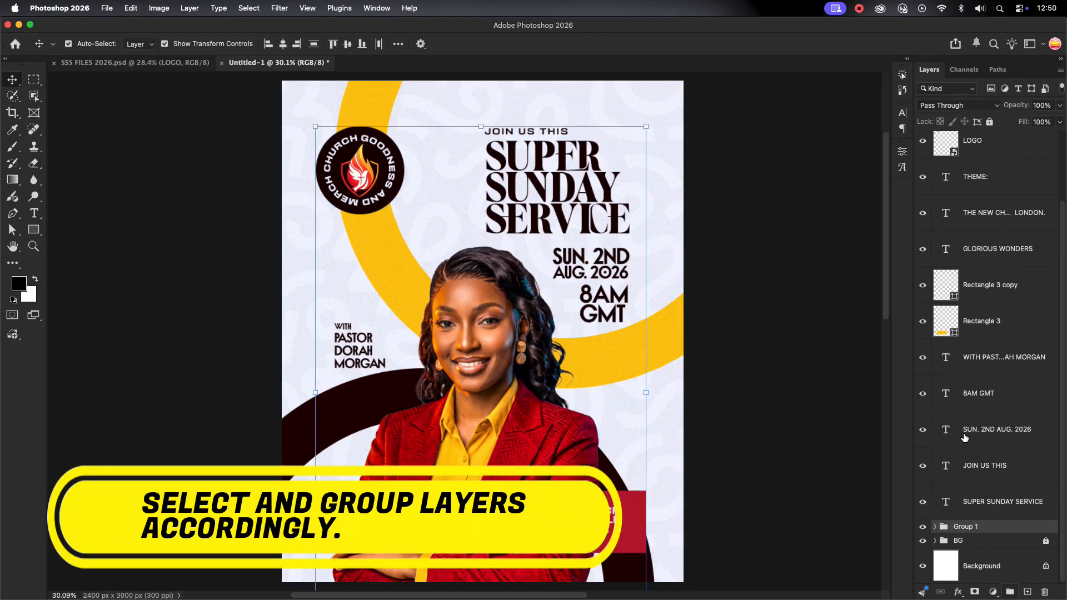
pyautogui.keyDown('shift'); pyautogui.click(998, 509); pyautogui.keyUp('shift')
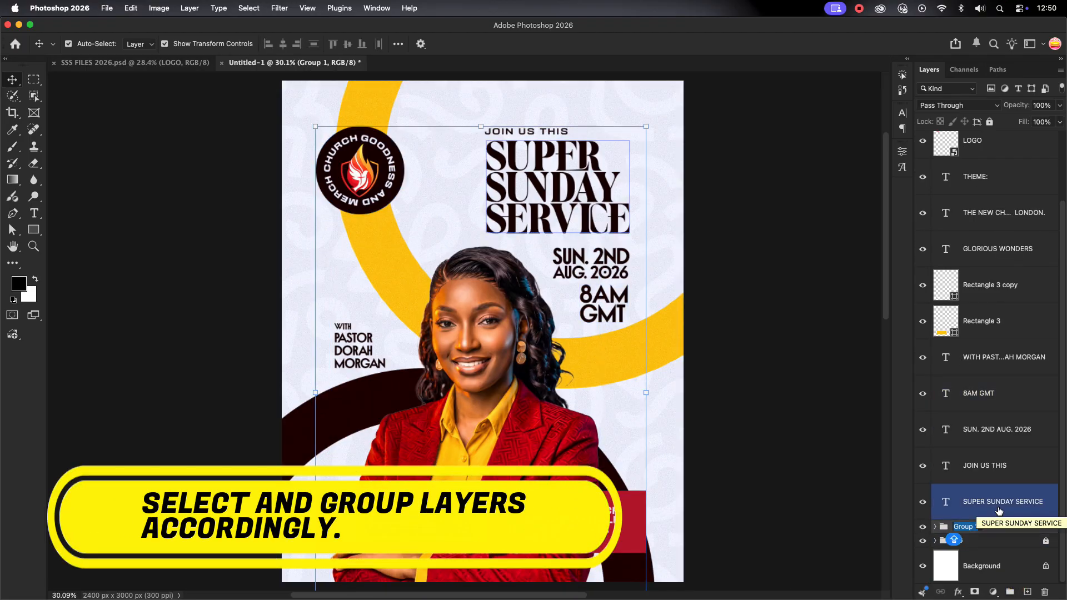
pyautogui.write('WOG')
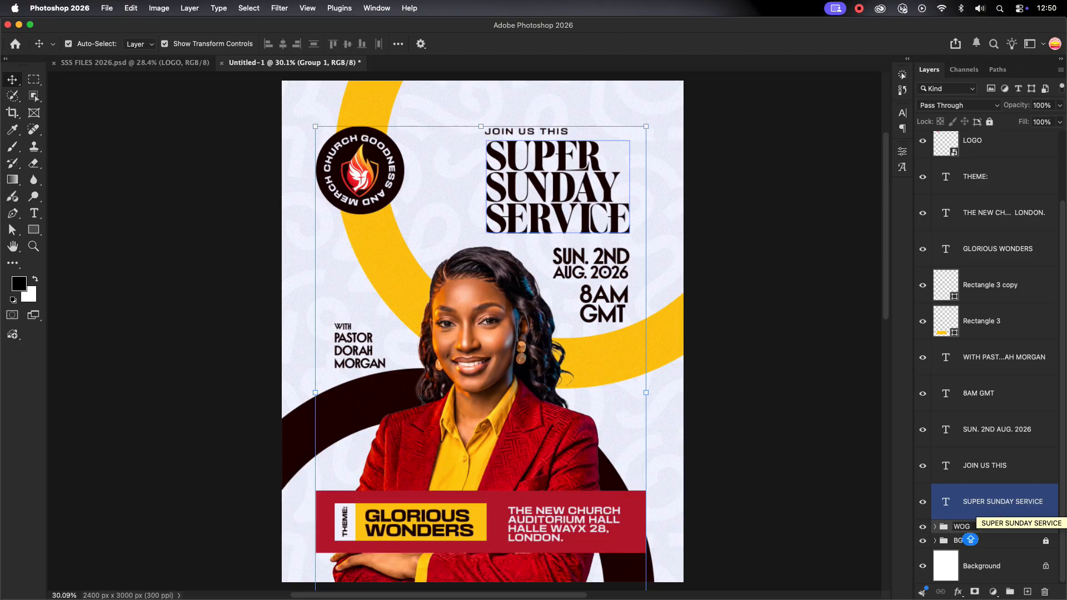
pyautogui.press('Return')
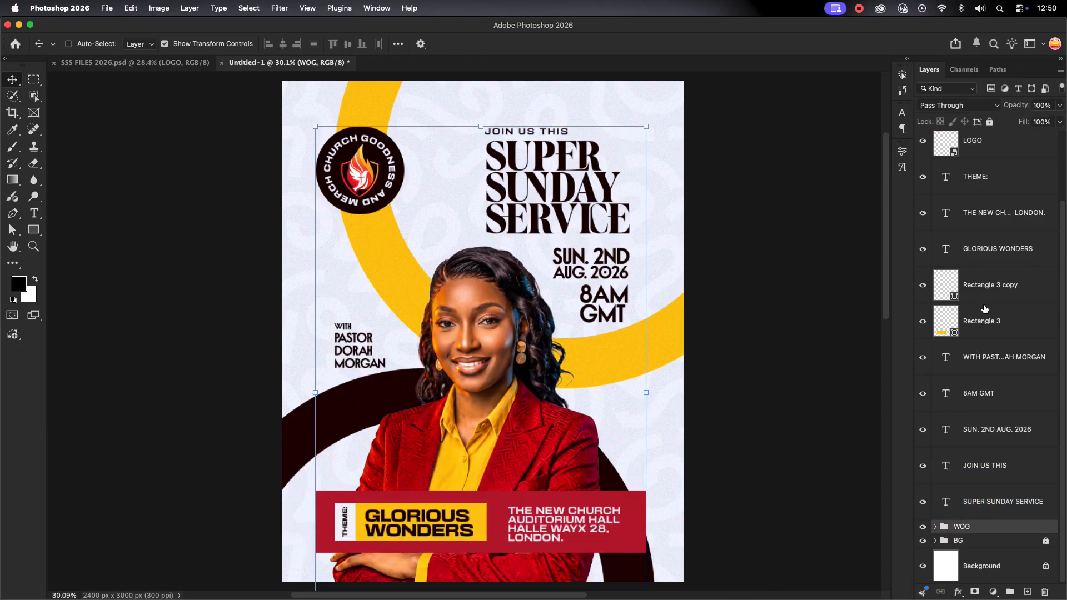
pyautogui.click(998, 501)
# Group the text layers from GOODNESS to SUPER SUNDAY SERVICE into a group named TEXT
pyautogui.scroll(3, 1012, 449)
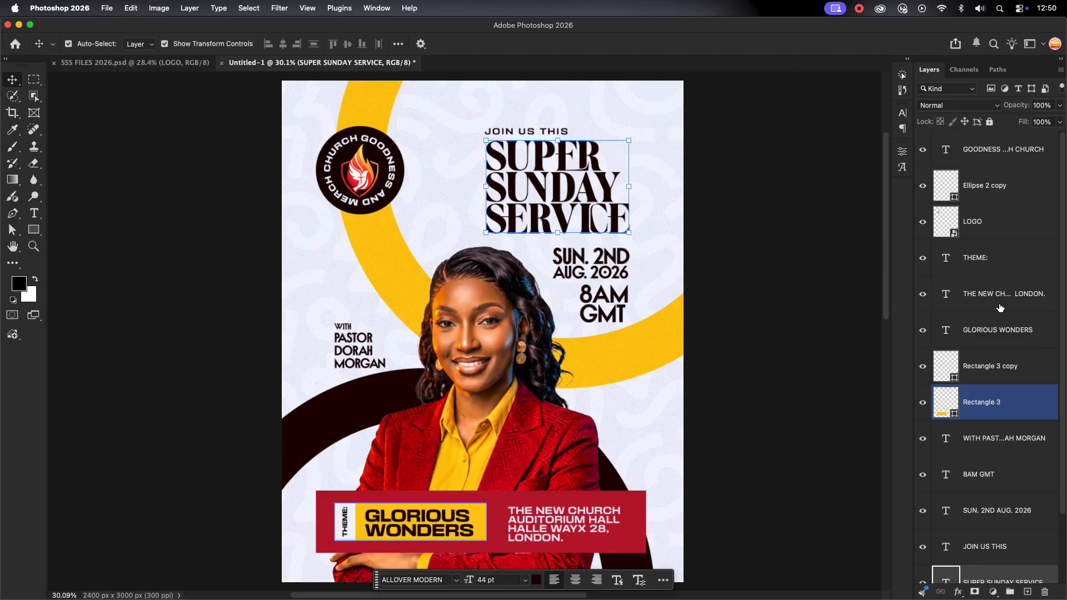
pyautogui.keyDown('shift'); pyautogui.click(995, 149); pyautogui.keyUp('shift')
pyautogui.click(1010, 592)
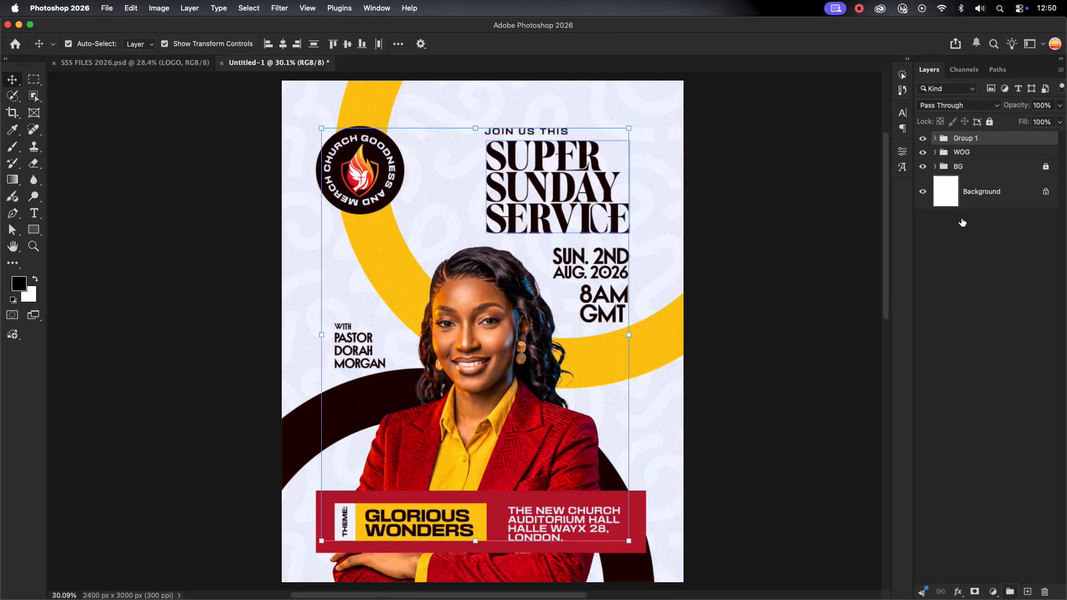
pyautogui.doubleClick(965, 138)
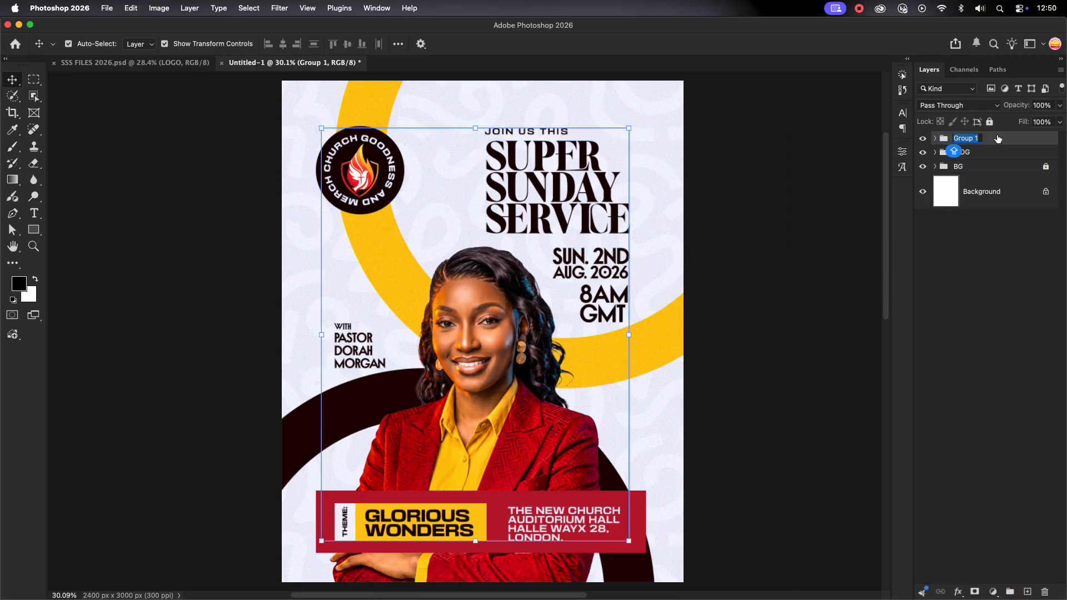
pyautogui.press('Return')
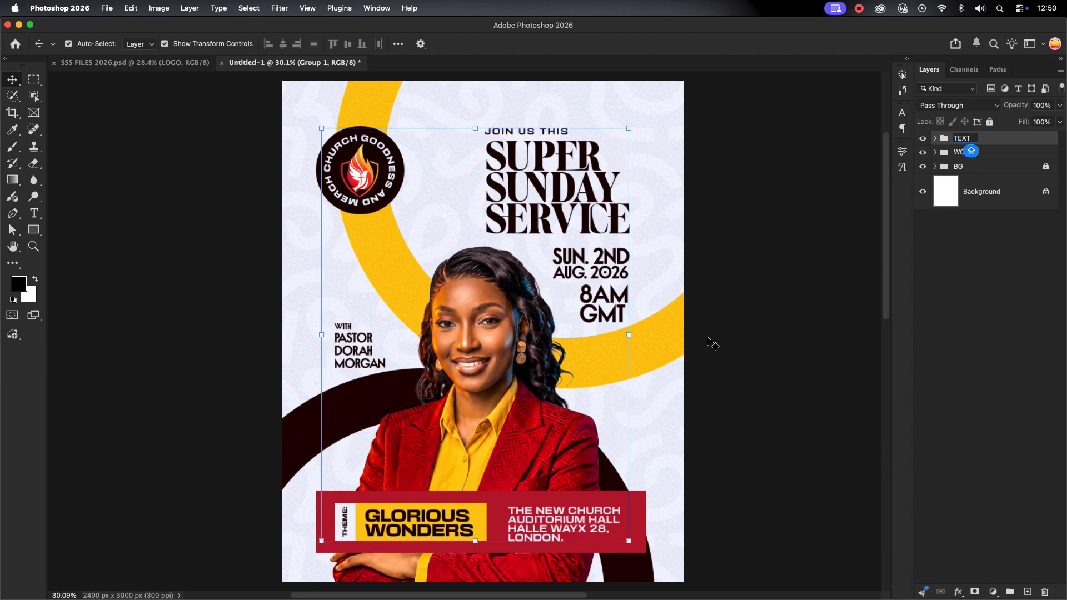
# Check the TEXT group's contents, selecting Rectangle 3 and the THEME: text, then expand BG
pyautogui.scroll(-2, 408, 339)
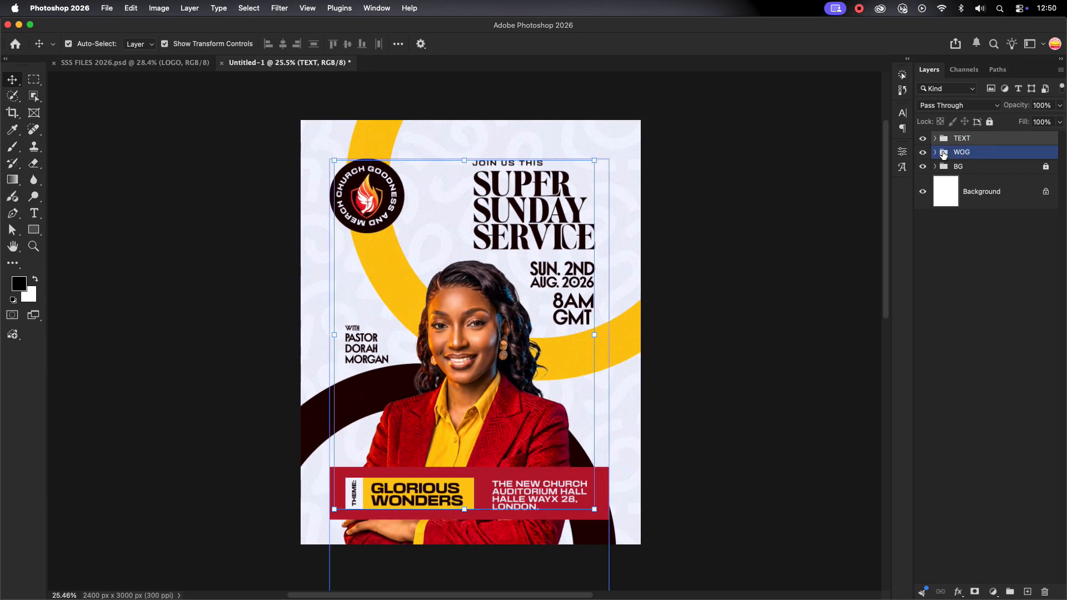
pyautogui.click(936, 138)
pyautogui.scroll(-3, 998, 243)
pyautogui.click(1010, 320)
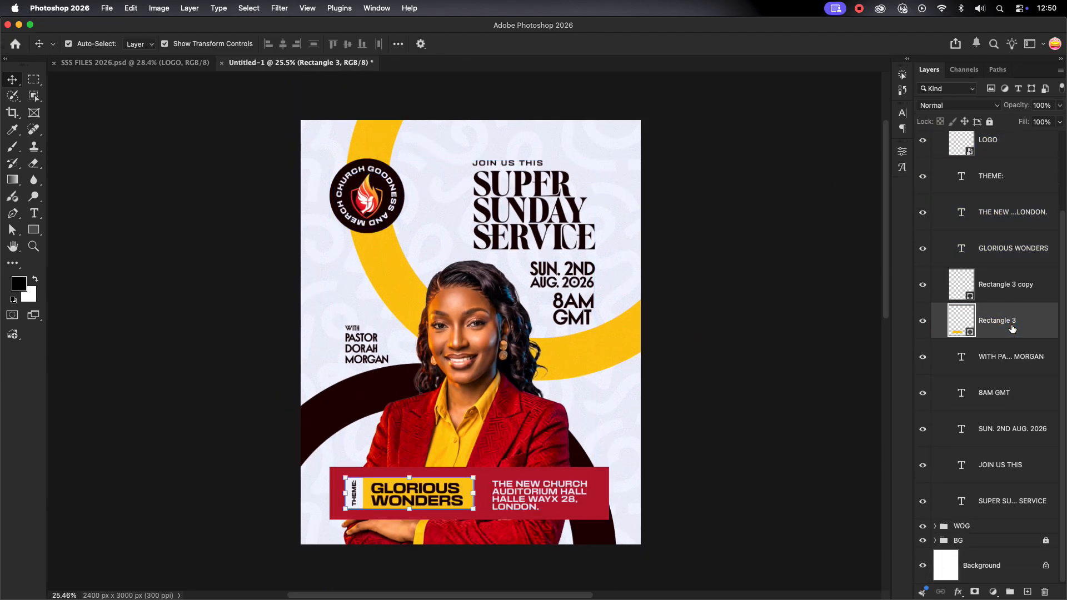
pyautogui.scroll(2, 1009, 278)
pyautogui.keyDown('super'); pyautogui.click(1009, 235); pyautogui.keyUp('super')
pyautogui.scroll(2, 1009, 234)
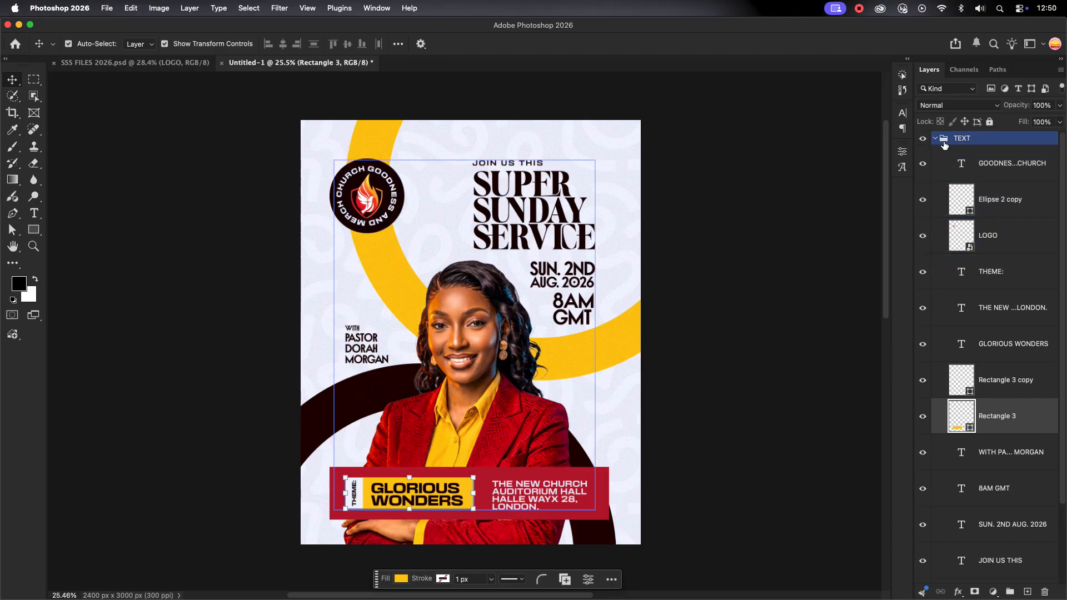
pyautogui.click(935, 139)
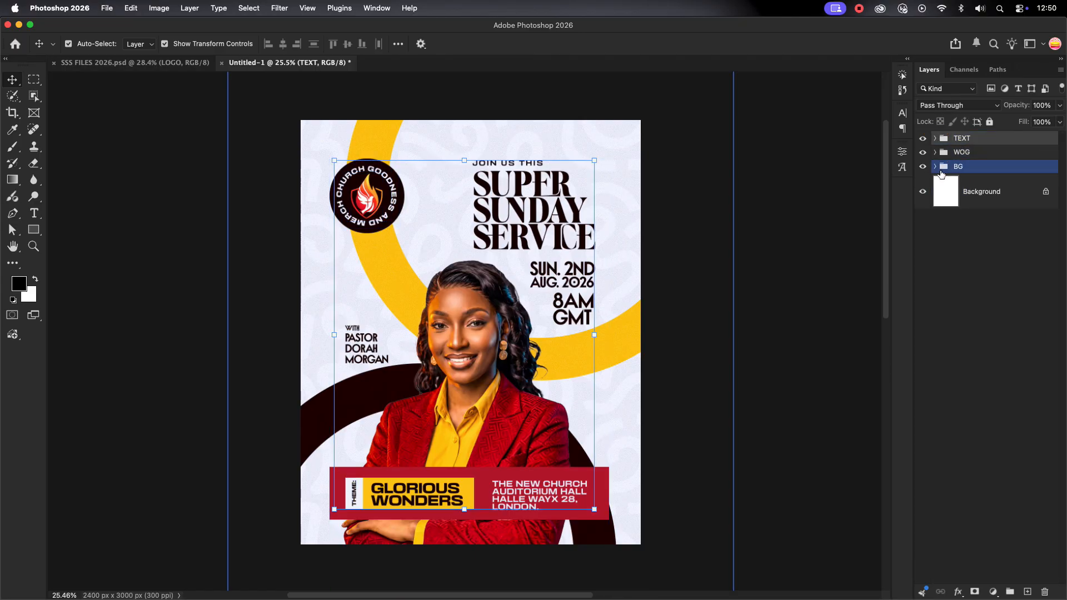
pyautogui.click(936, 166)
# Select the red banner's Rectangle 2 layer inside the WOG group
pyautogui.click(935, 167)
pyautogui.click(940, 153)
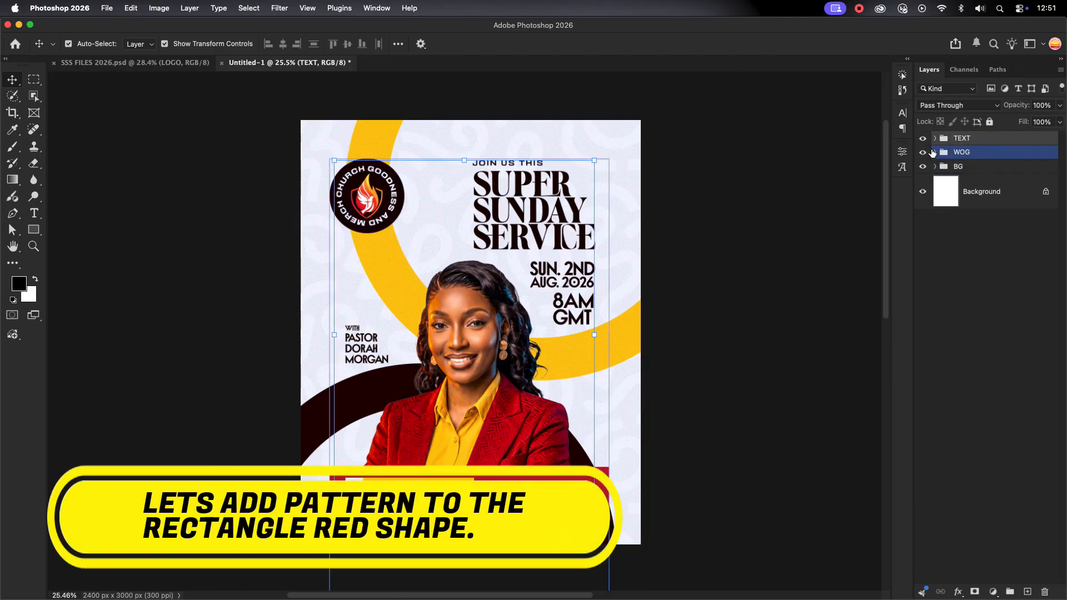
pyautogui.click(935, 152)
pyautogui.click(1016, 215)
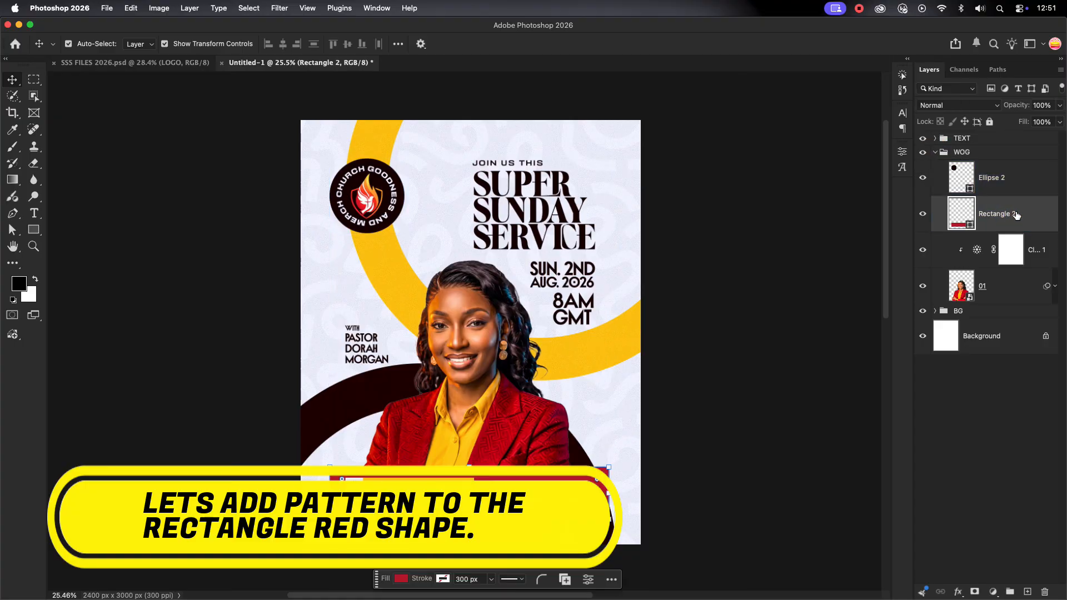
# Bring the PATTERNS image from SSS FILES into the poster, rotated 90° and scaled about 118%
pyautogui.click(135, 62)
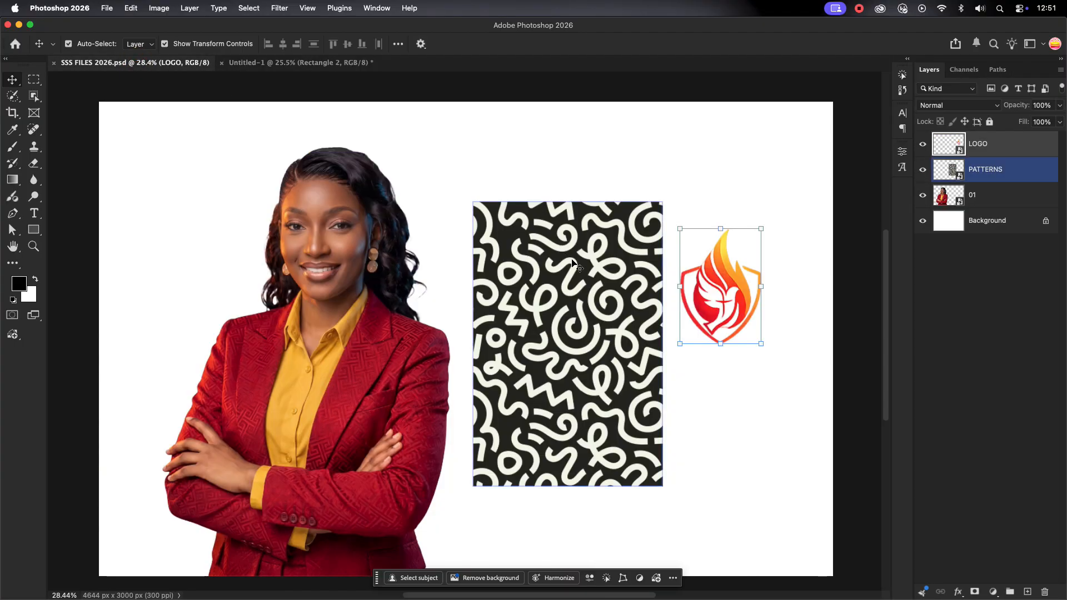
pyautogui.moveTo(559, 235); pyautogui.dragTo(628, 497)
pyautogui.hotkey('ctrl', 't')
pyautogui.moveTo(475, 424); pyautogui.dragTo(473, 496)
pyautogui.moveTo(576, 471); pyautogui.dragTo(624, 471)
pyautogui.click(591, 44)
# Set the pattern to Luminosity, clip it to Rectangle 2, and lower its opacity to 10%
pyautogui.click(959, 105)
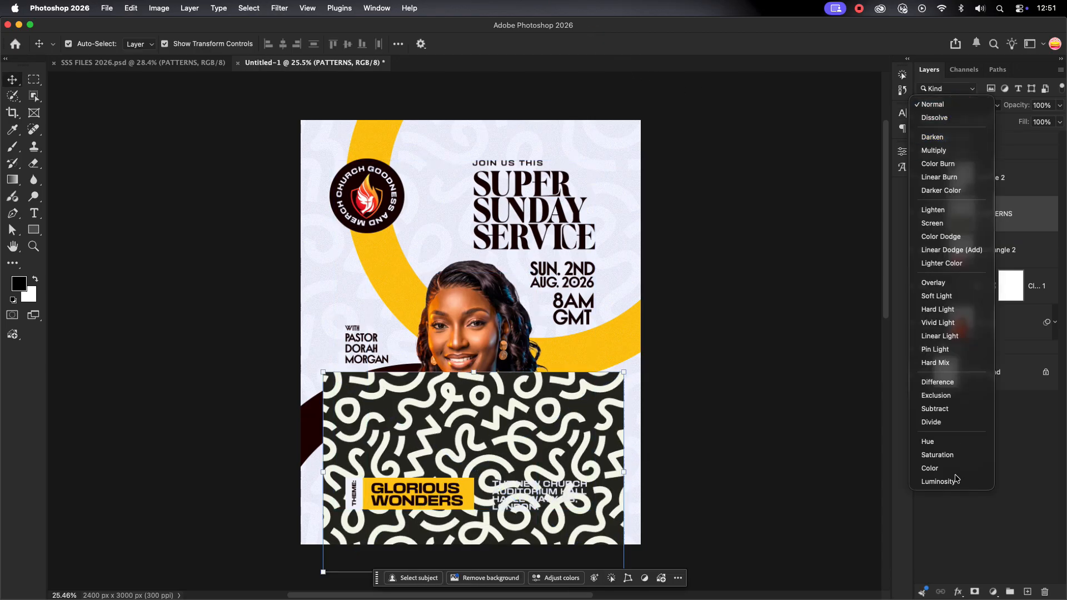
pyautogui.click(948, 479)
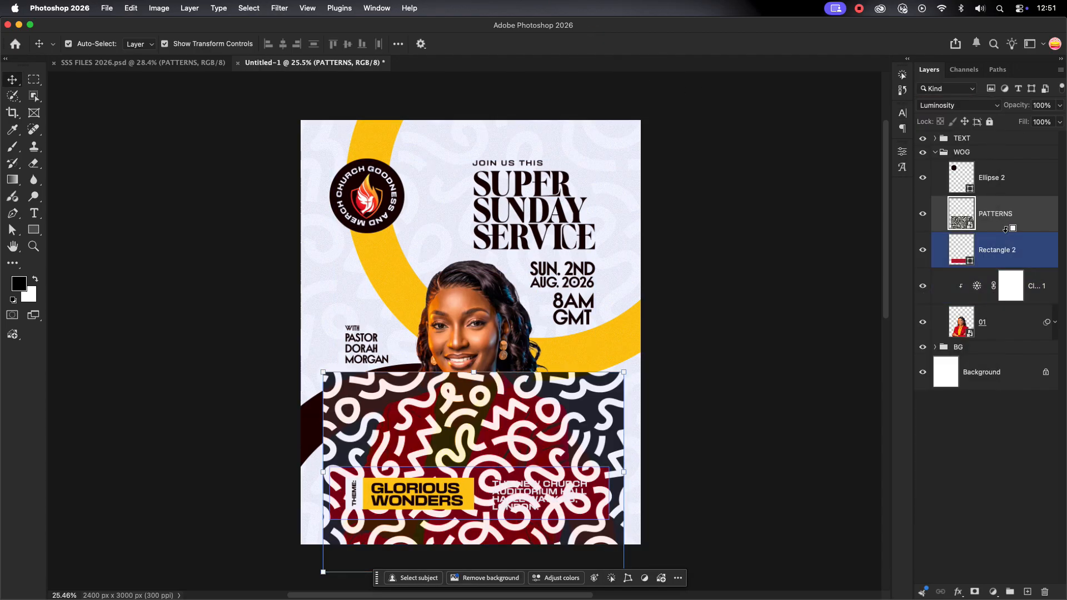
pyautogui.keyDown('alt'); pyautogui.click(1003, 231); pyautogui.keyUp('alt')
pyautogui.click(1060, 105)
pyautogui.moveTo(1061, 119); pyautogui.dragTo(1015, 126)
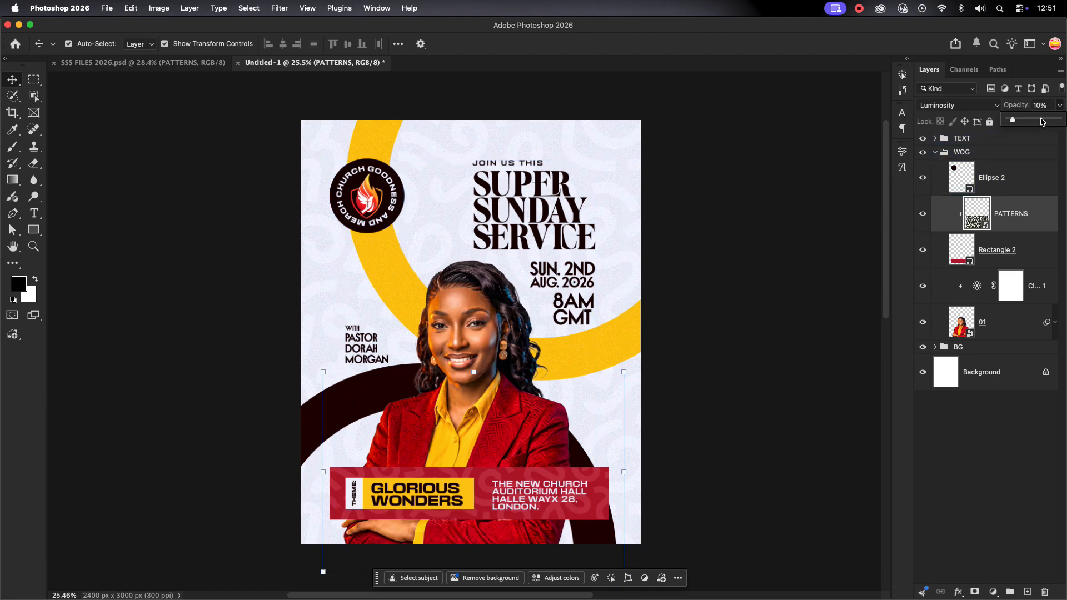
pyautogui.click(773, 309)
pyautogui.scroll(-2, 769, 308)
pyautogui.click(936, 156)
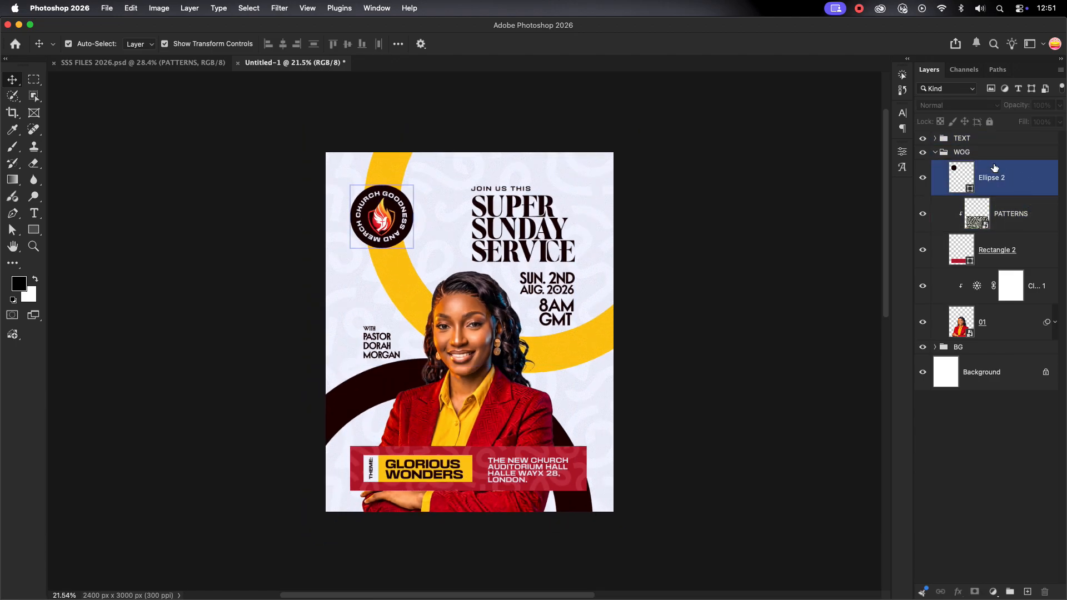
# Scale the pastor's name text up to about 116%
pyautogui.click(935, 153)
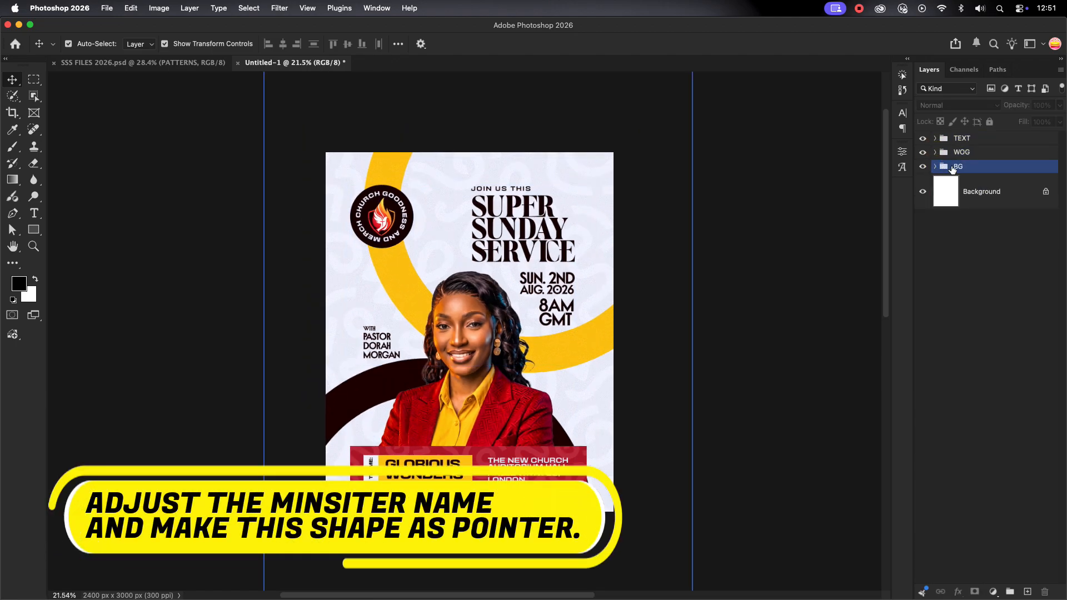
pyautogui.click(793, 334)
pyautogui.moveTo(425, 258); pyautogui.dragTo(413, 273)
pyautogui.click(669, 309)
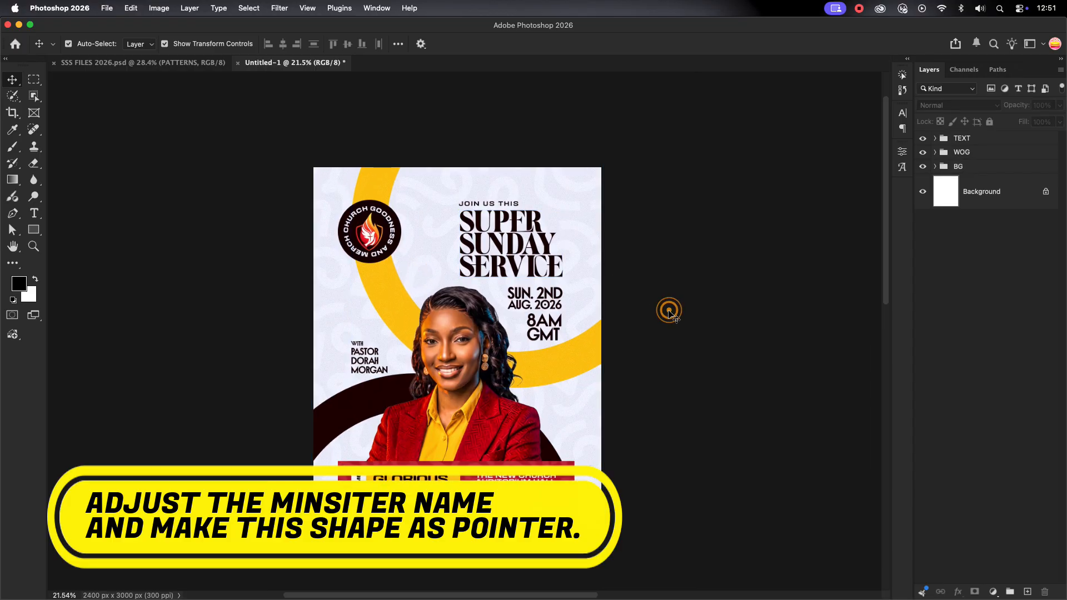
pyautogui.scroll(6, 377, 366)
pyautogui.click(377, 365)
pyautogui.hotkey('ctrl', 't')
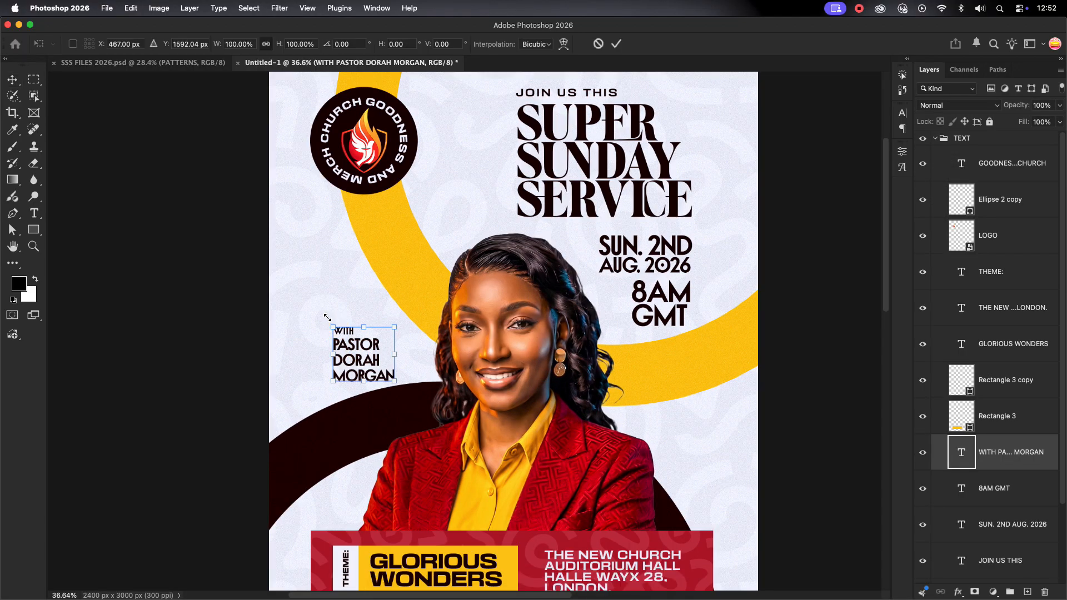
pyautogui.moveTo(333, 327); pyautogui.dragTo(351, 347)
pyautogui.click(350, 346)
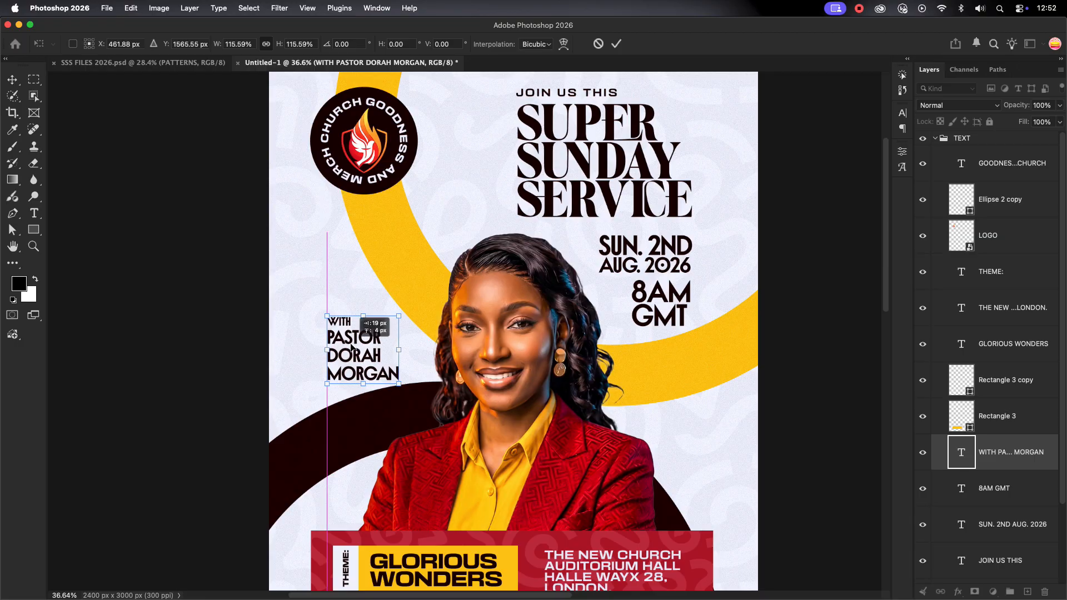
pyautogui.press('Return')
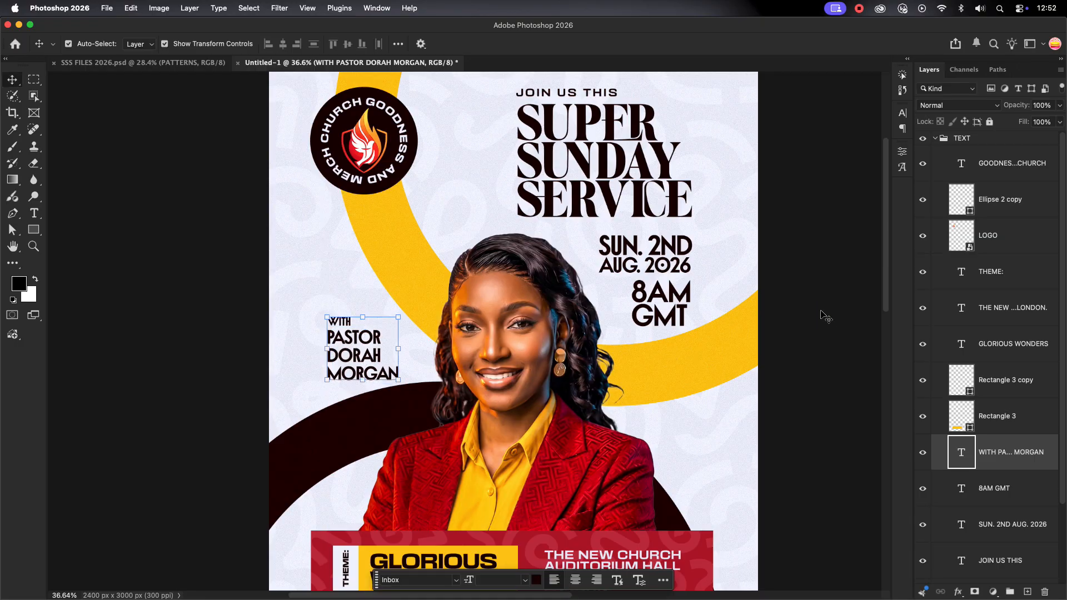
# Draw a small red triangle, rotated 90° like a play arrow, on the dark arc
pyautogui.scroll(-1, 819, 303)
pyautogui.click(942, 140)
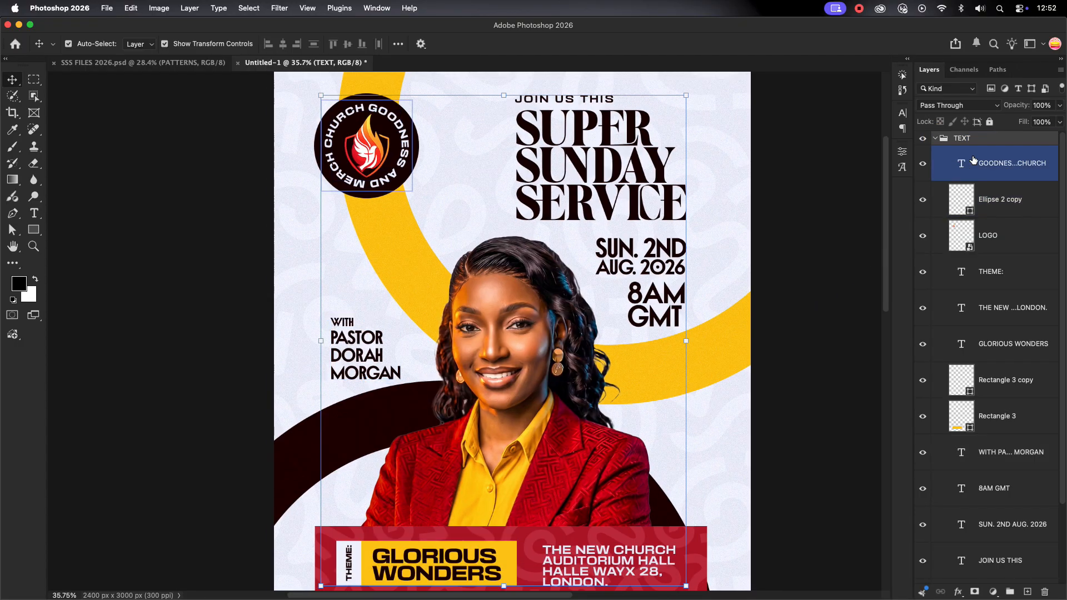
pyautogui.click(974, 162)
pyautogui.rightClick(34, 230)
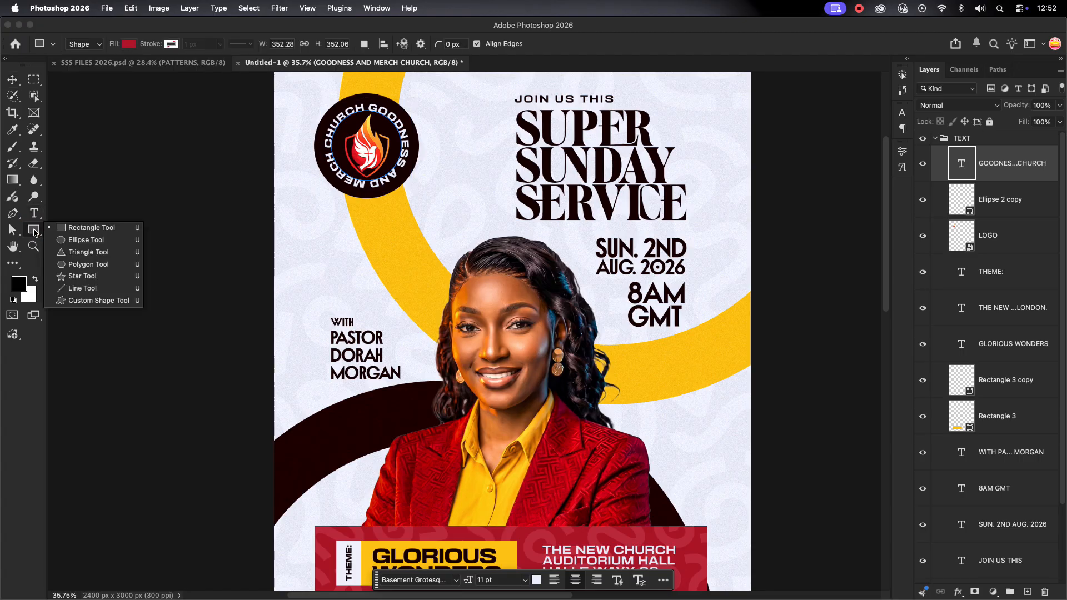
pyautogui.click(72, 255)
pyautogui.moveTo(295, 262); pyautogui.dragTo(338, 428)
pyautogui.click(11, 87)
pyautogui.click(137, 406)
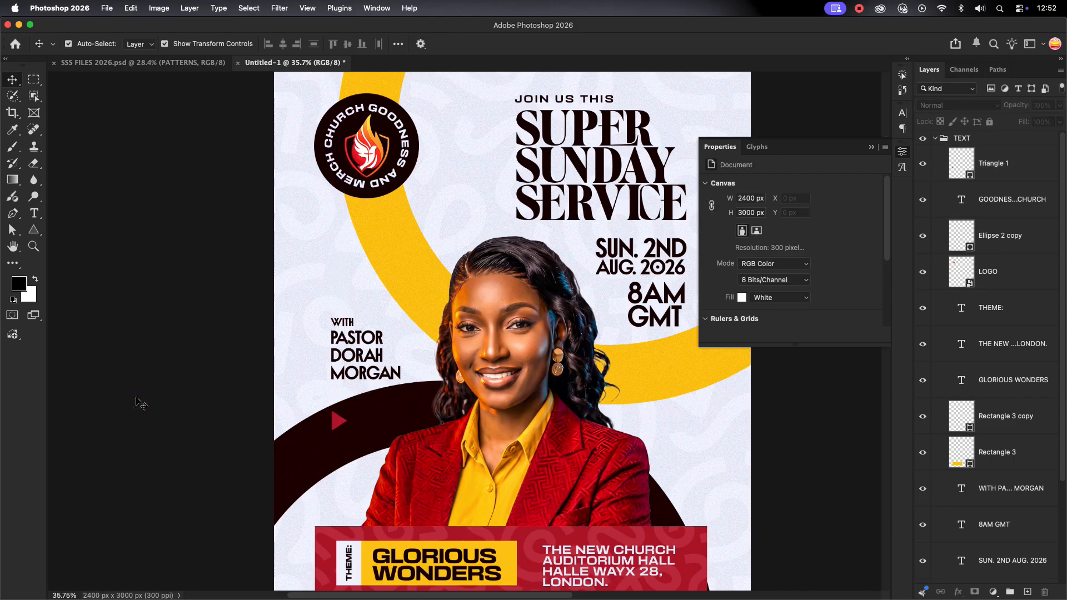
pyautogui.click(872, 148)
pyautogui.click(936, 138)
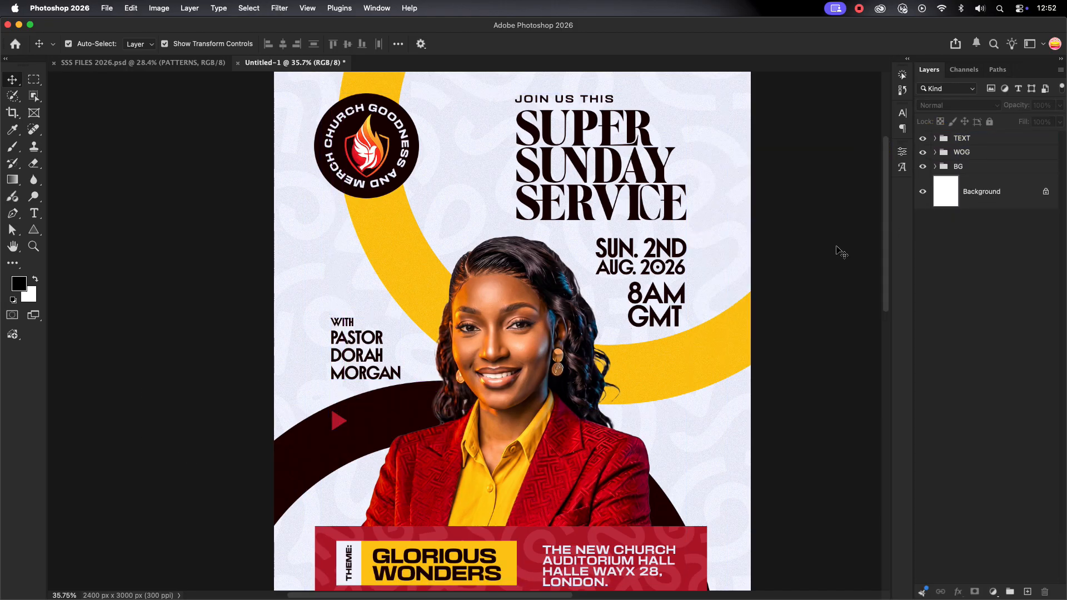
pyautogui.scroll(-4, 564, 262)
# Add a Grain adjustment above the TEXT group with Amount +14 and Roughness +63
pyautogui.moveTo(564, 263); pyautogui.dragTo(461, 265)
pyautogui.click(690, 227)
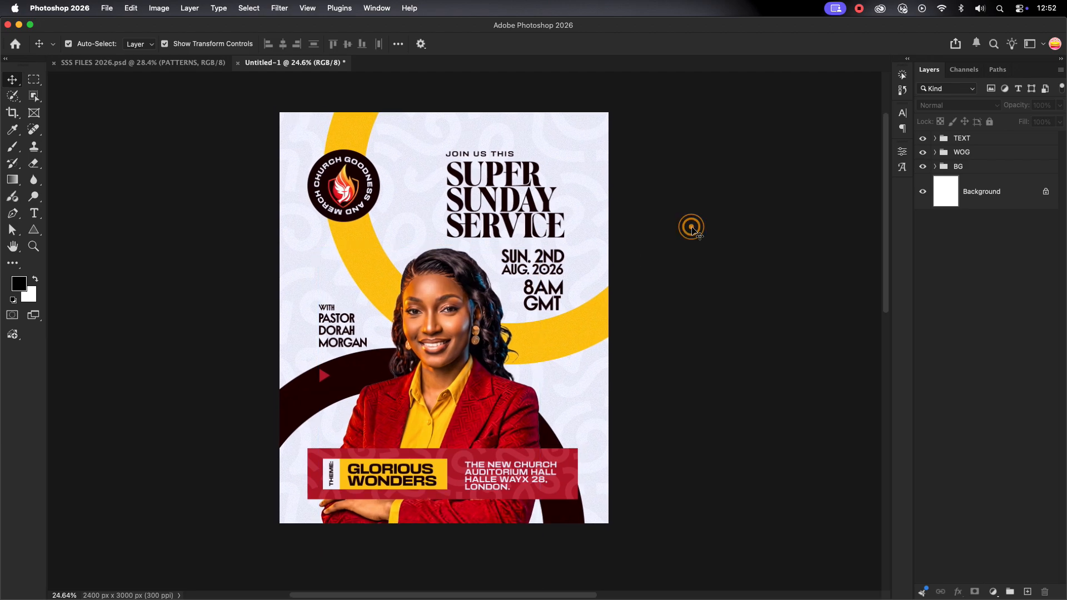
pyautogui.click(1005, 137)
pyautogui.click(994, 592)
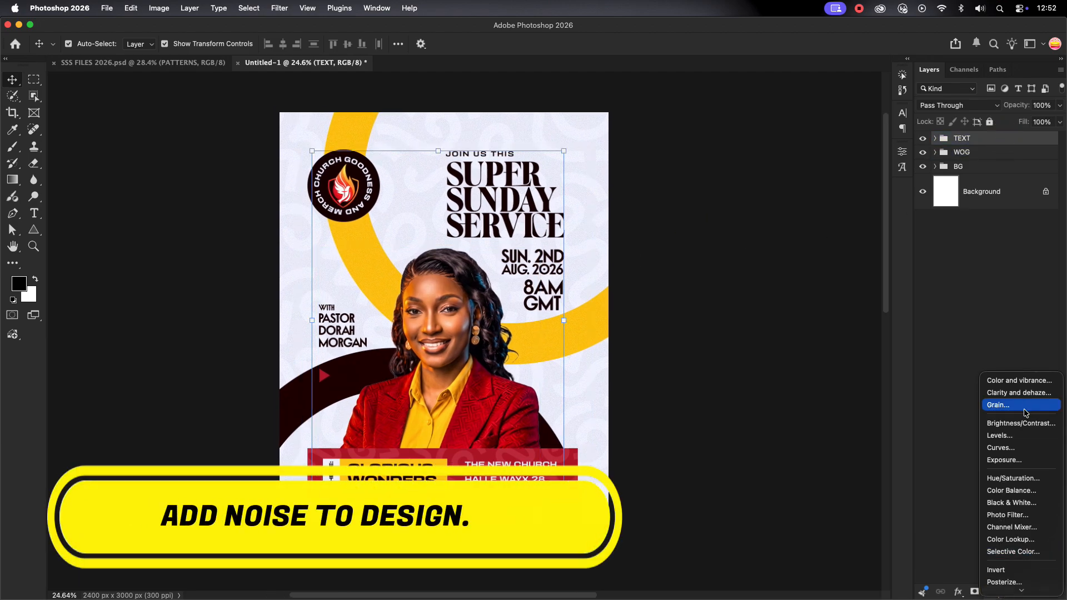
pyautogui.click(1023, 410)
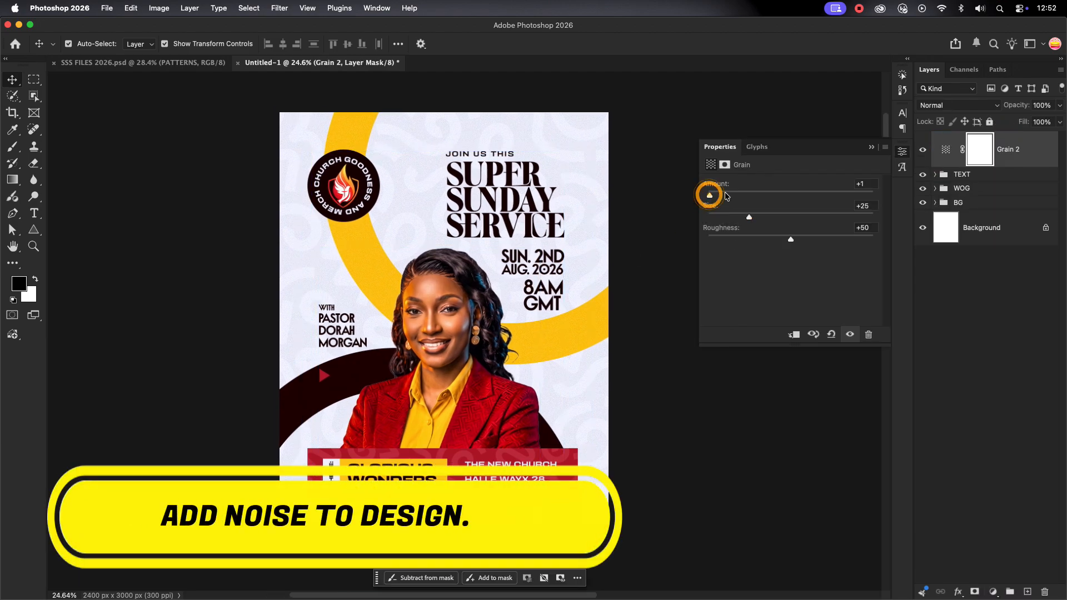
pyautogui.moveTo(791, 239); pyautogui.dragTo(812, 241)
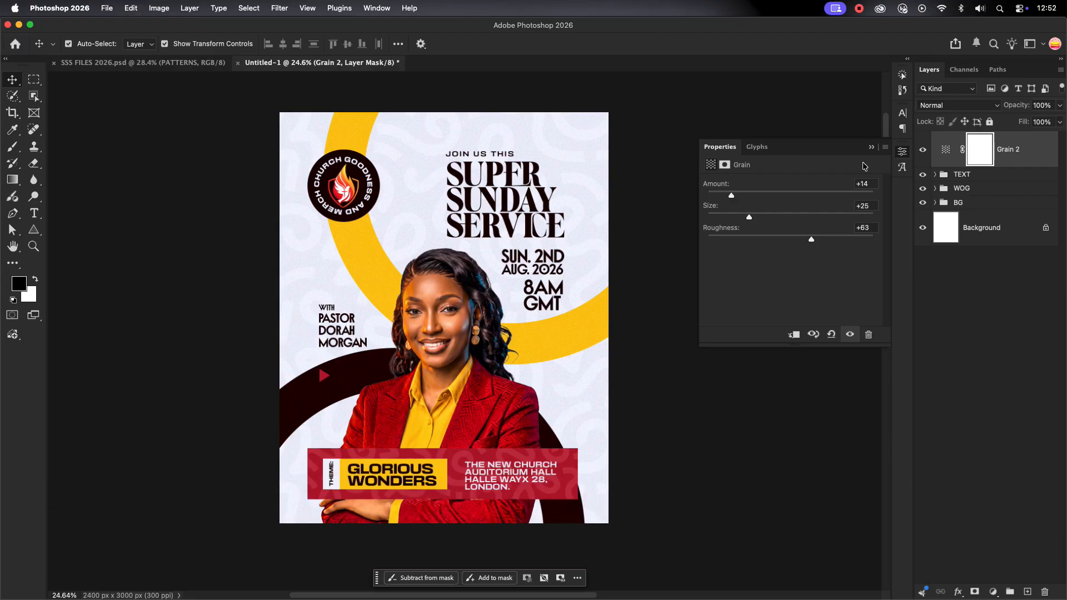
pyautogui.click(875, 149)
# Show the poster alone with panels hidden, fitted to the window
pyautogui.click(738, 245)
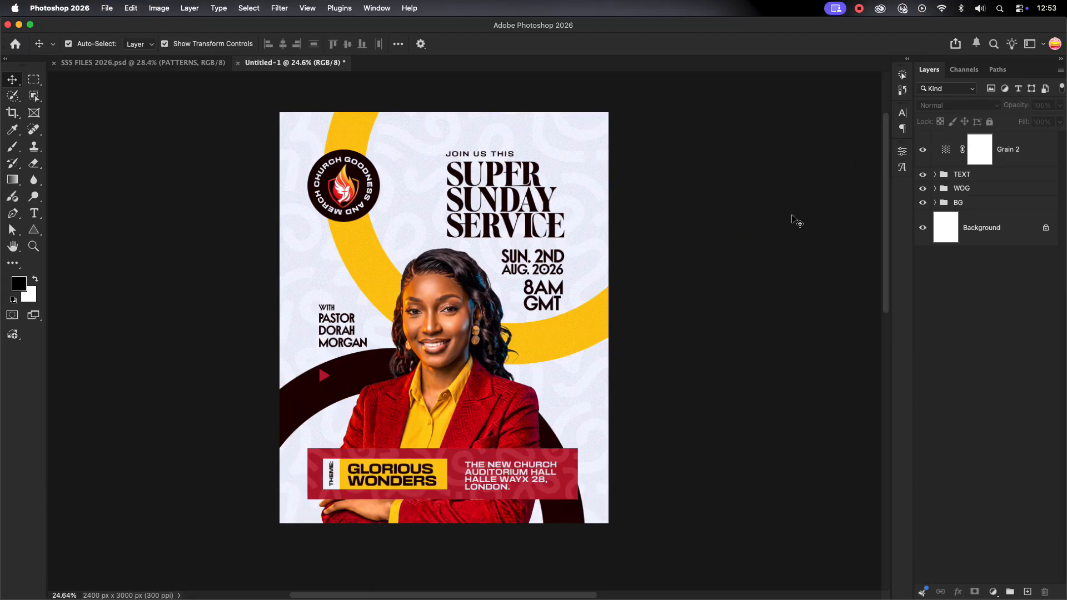
pyautogui.press('Tab')
pyautogui.press('super+0')
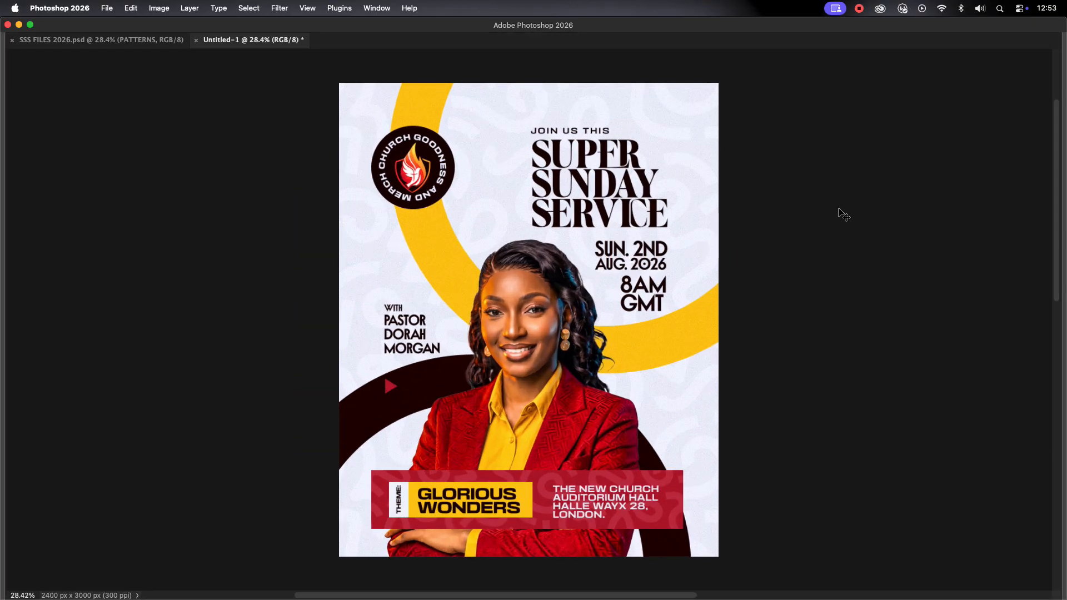